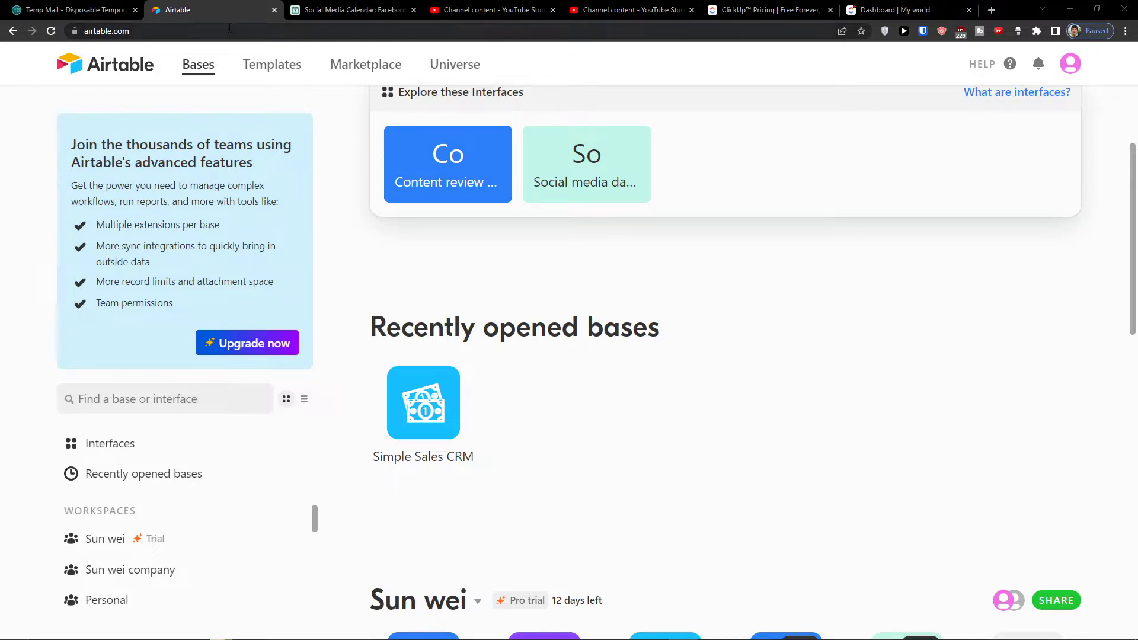
Go from the Airtable home page to the template gallery.
{"action": "left_click", "coordinate": [260, 62]}
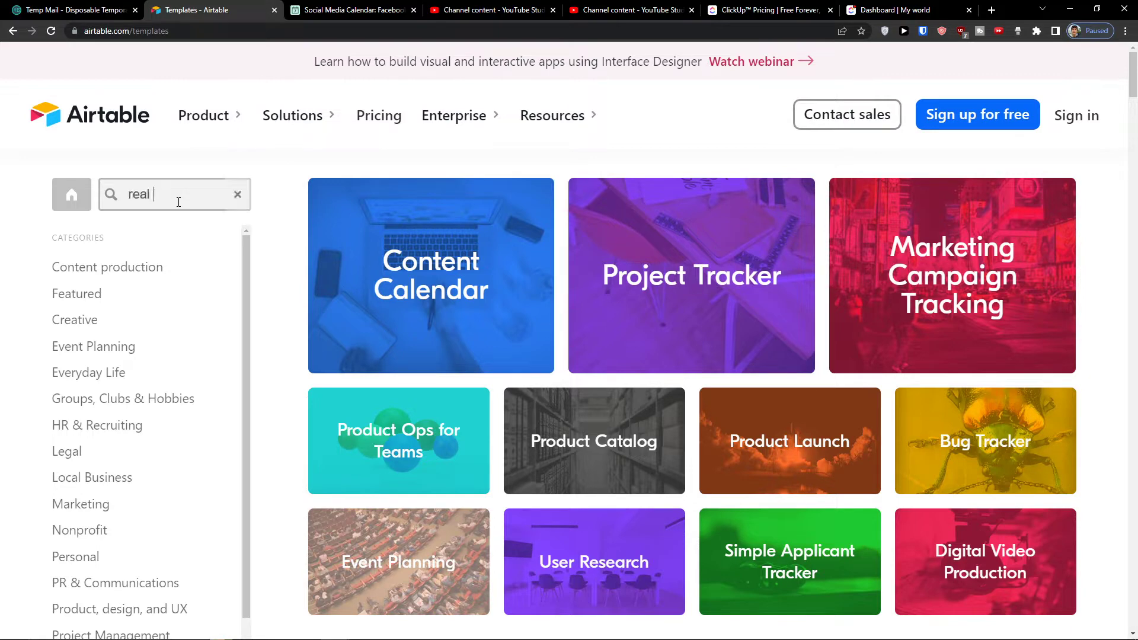
Search templates for 'real estate' and scroll through the 8 matching template cards.
{"action": "type", "text": "te"}
{"action": "key", "text": "Return"}
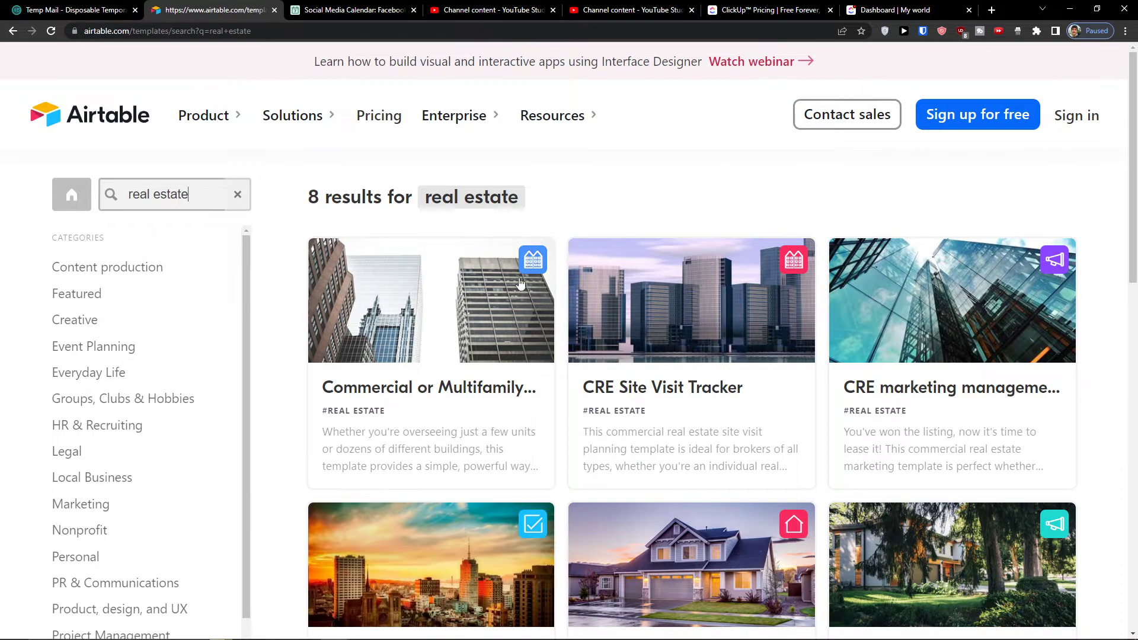
{"action": "scroll", "coordinate": [604, 296], "scroll_direction": "down", "scroll_amount": 4}
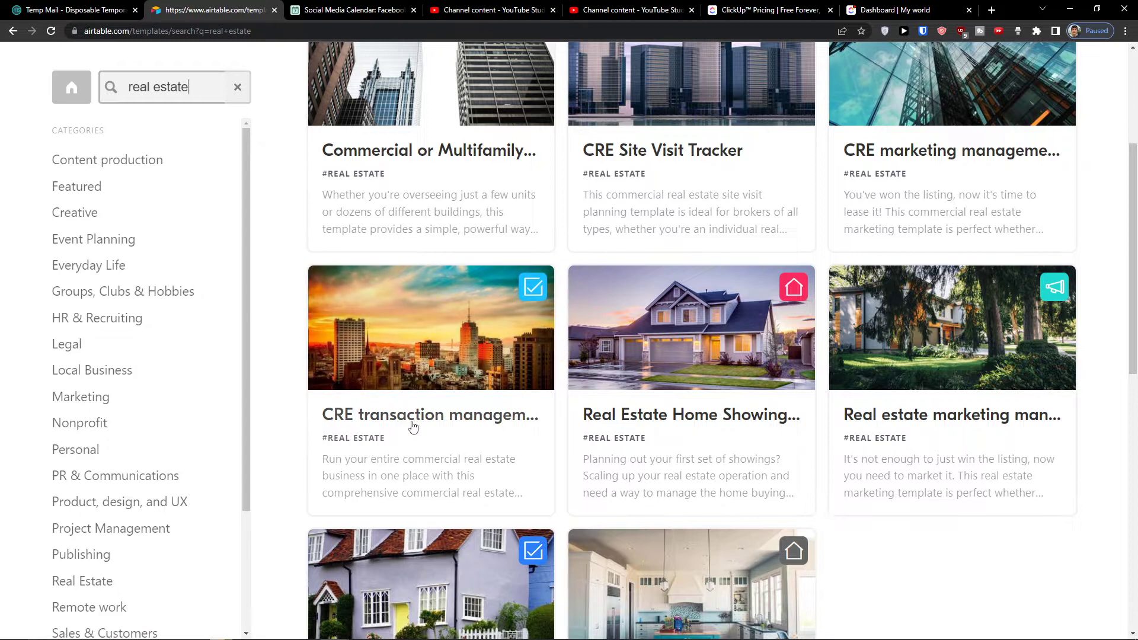
{"action": "scroll", "coordinate": [427, 420], "scroll_direction": "up", "scroll_amount": 2}
{"action": "scroll", "coordinate": [501, 433], "scroll_direction": "down", "scroll_amount": 2}
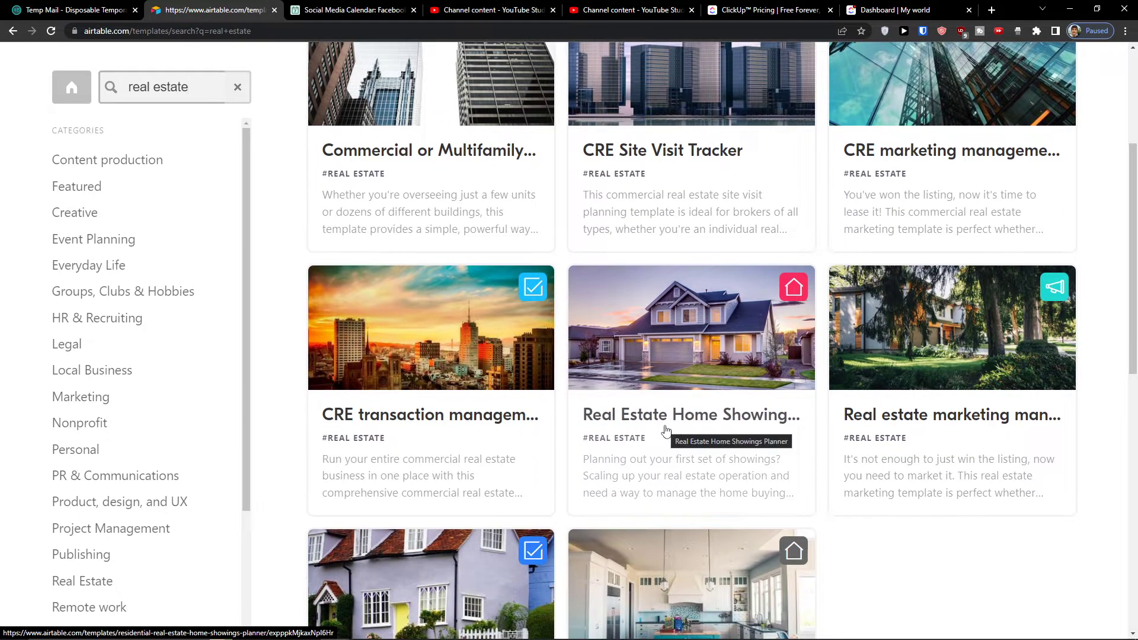
{"action": "scroll", "coordinate": [666, 431], "scroll_direction": "up", "scroll_amount": 1}
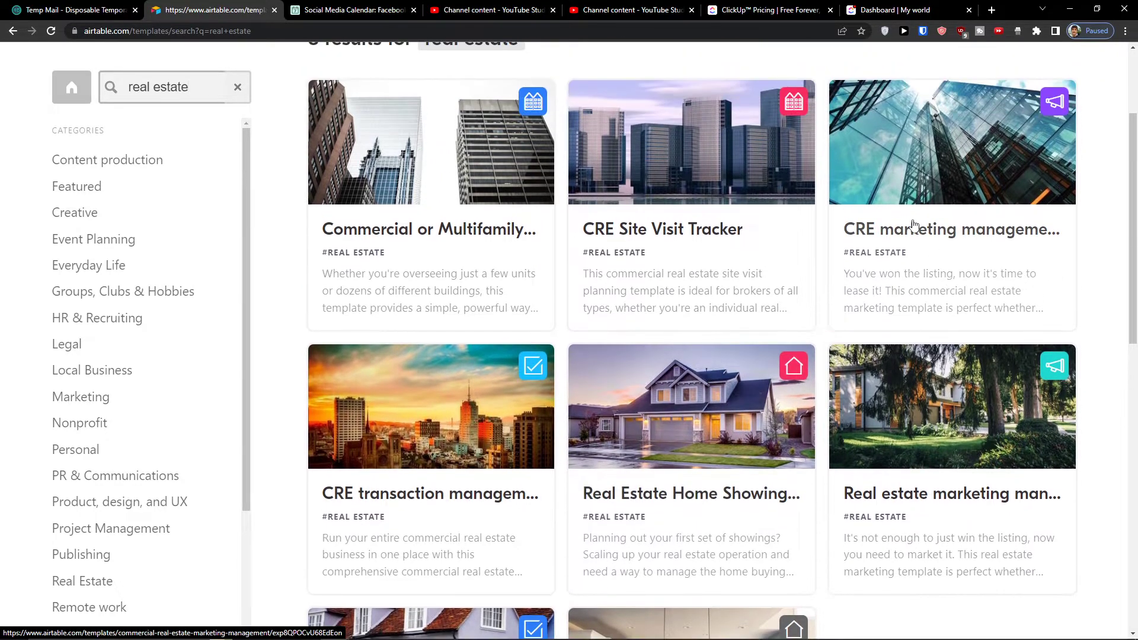
{"action": "scroll", "coordinate": [696, 268], "scroll_direction": "down", "scroll_amount": 1}
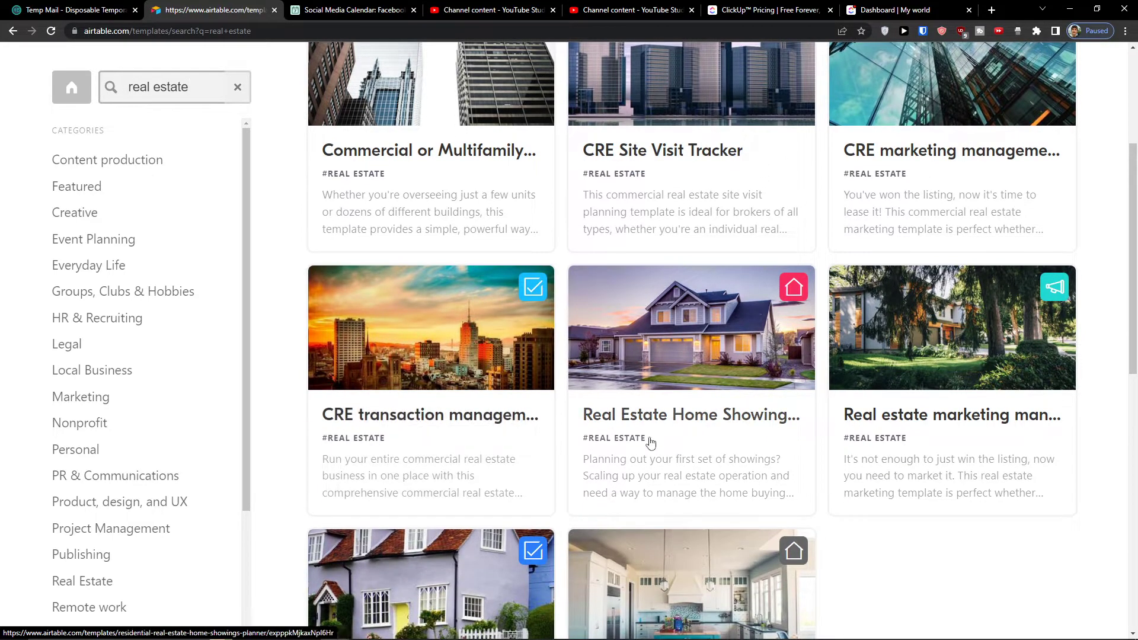
{"action": "scroll", "coordinate": [960, 380], "scroll_direction": "down", "scroll_amount": 1}
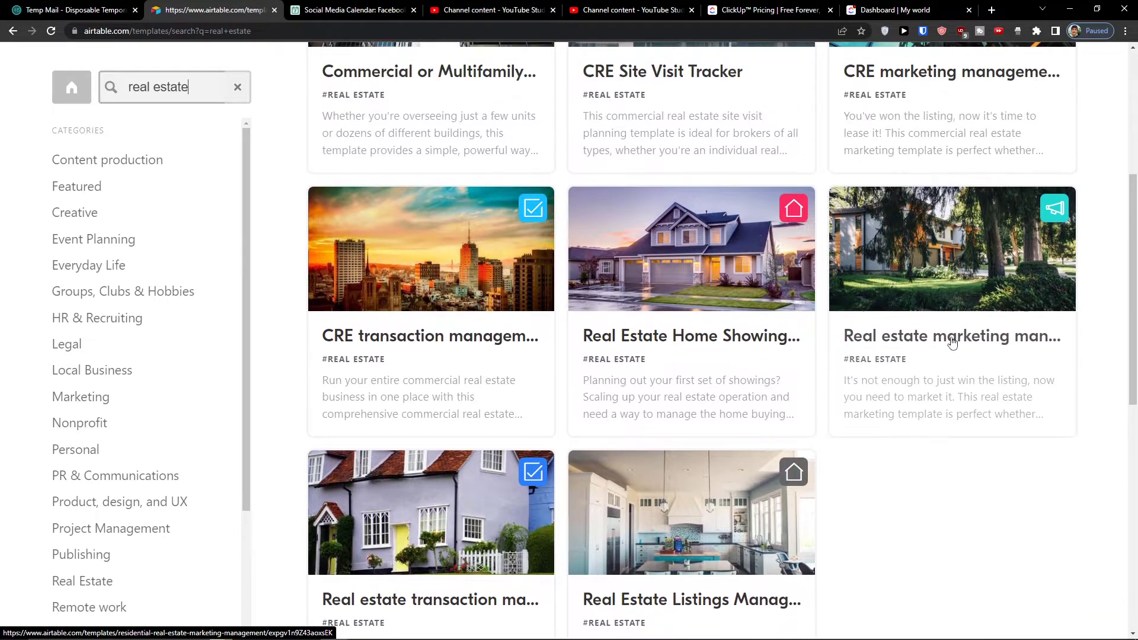
{"action": "scroll", "coordinate": [606, 347], "scroll_direction": "up", "scroll_amount": 1}
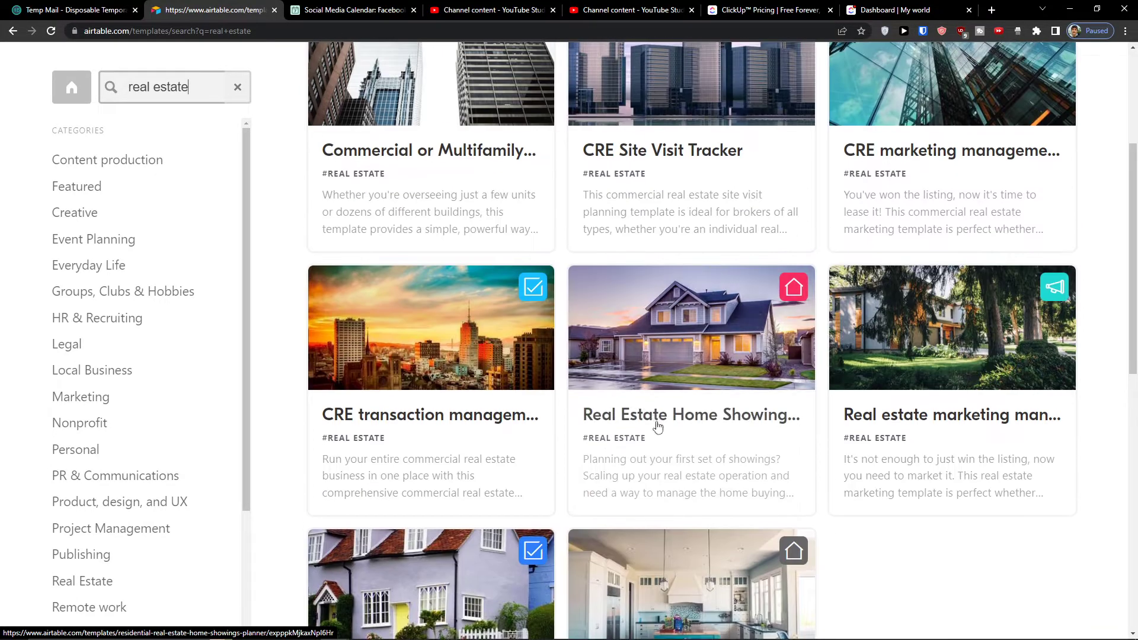
{"action": "scroll", "coordinate": [656, 425], "scroll_direction": "down", "scroll_amount": 3}
{"action": "scroll", "coordinate": [839, 336], "scroll_direction": "up", "scroll_amount": 3}
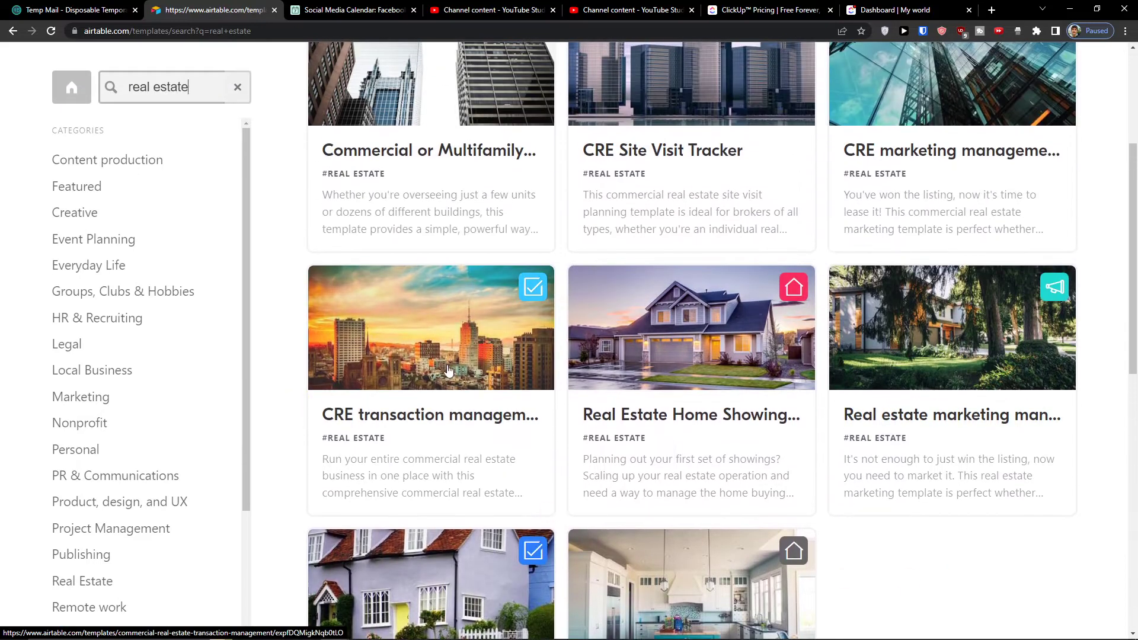
{"action": "scroll", "coordinate": [542, 447], "scroll_direction": "down", "scroll_amount": 2}
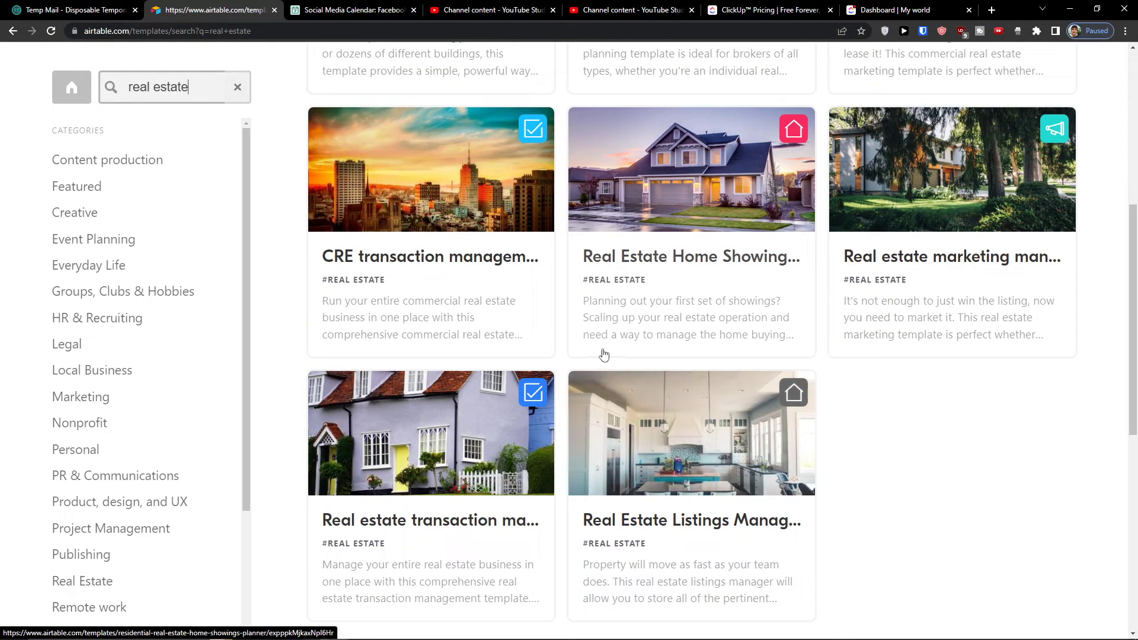
Open the Real Estate Home Showings Planner template preview in its By Stage view.
{"action": "left_click", "coordinate": [647, 261]}
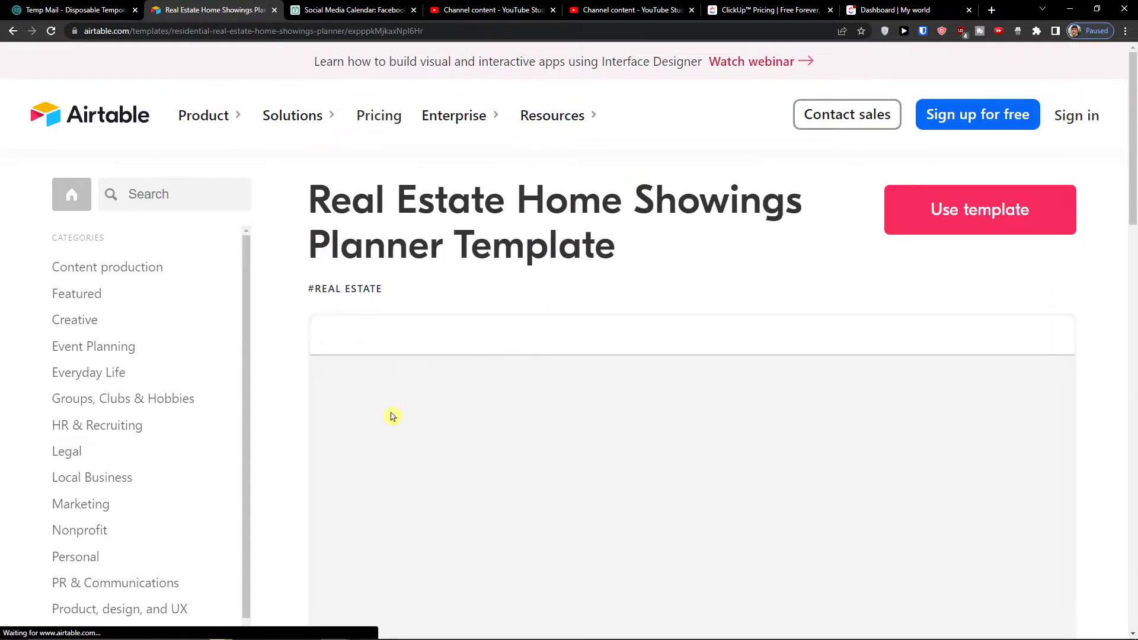
{"action": "scroll", "coordinate": [391, 403], "scroll_direction": "down", "scroll_amount": 3}
{"action": "left_click", "coordinate": [367, 218]}
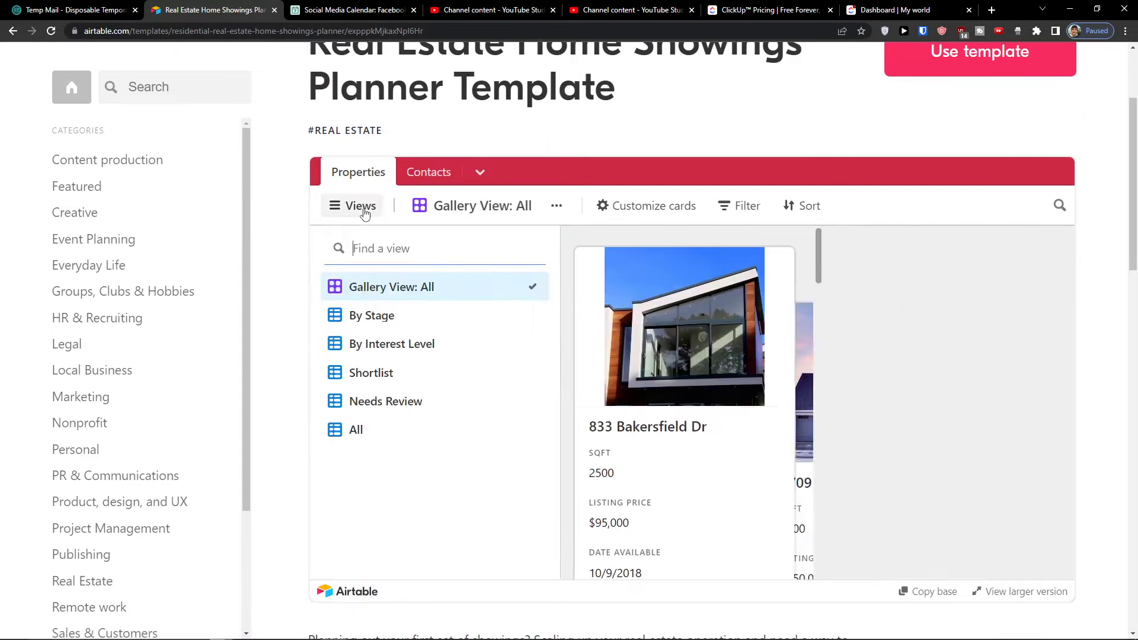
{"action": "left_click", "coordinate": [401, 323]}
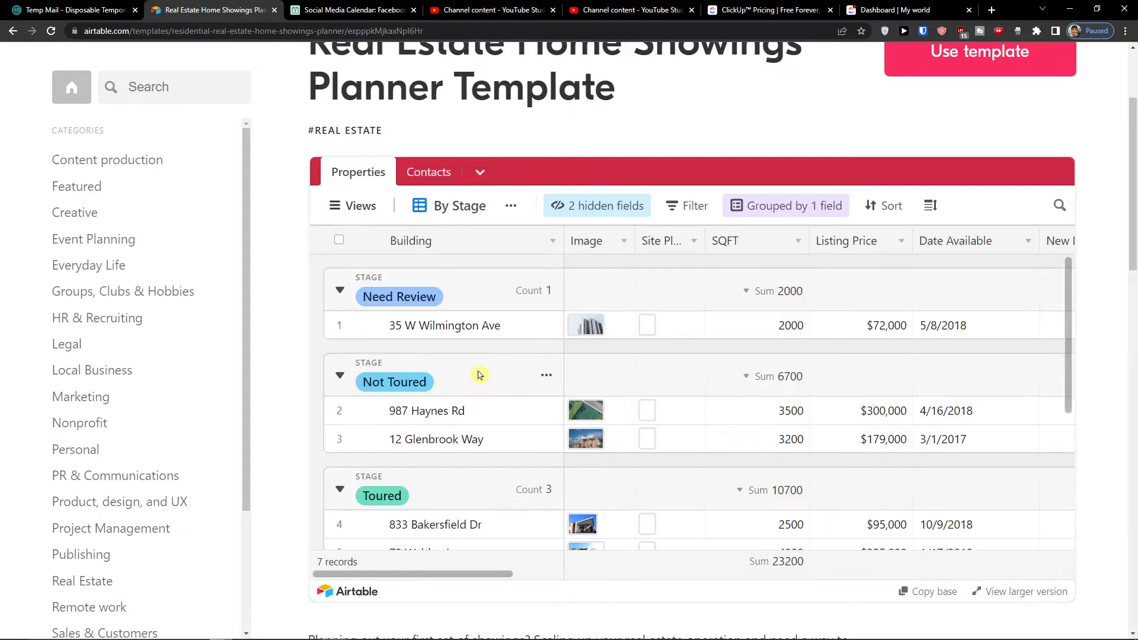
{"action": "scroll", "coordinate": [422, 327], "scroll_direction": "down", "scroll_amount": 4}
{"action": "scroll", "coordinate": [391, 294], "scroll_direction": "up", "scroll_amount": 4}
{"action": "scroll", "coordinate": [330, 231], "scroll_direction": "up", "scroll_amount": 2}
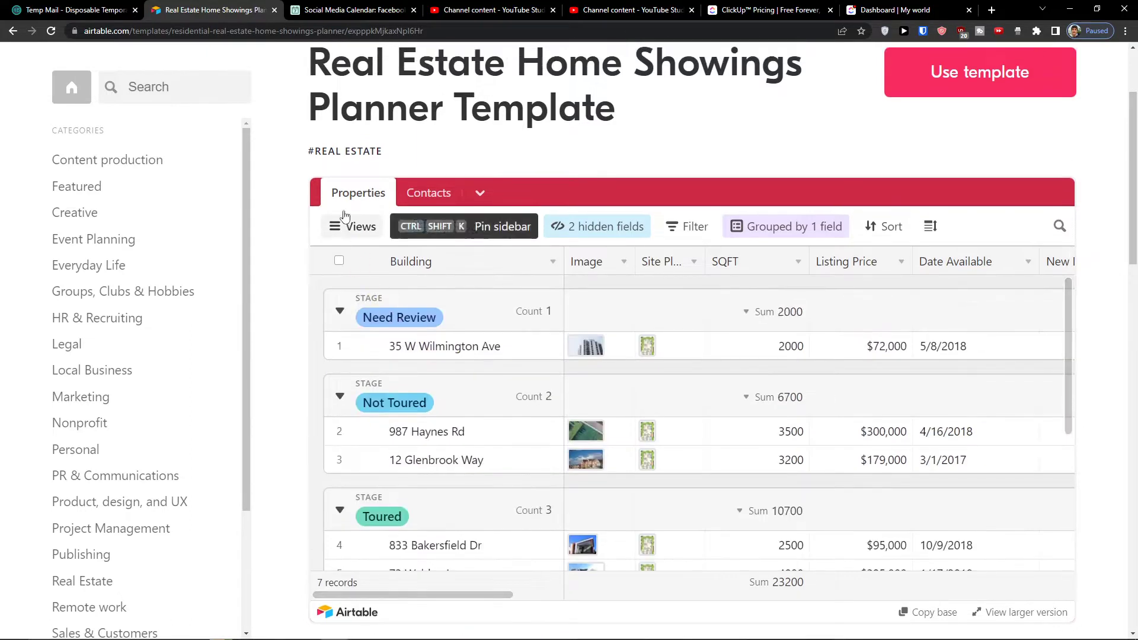
Compare the template's By Interest Level, By Stage and Shortlist property views.
{"action": "left_click", "coordinate": [333, 295]}
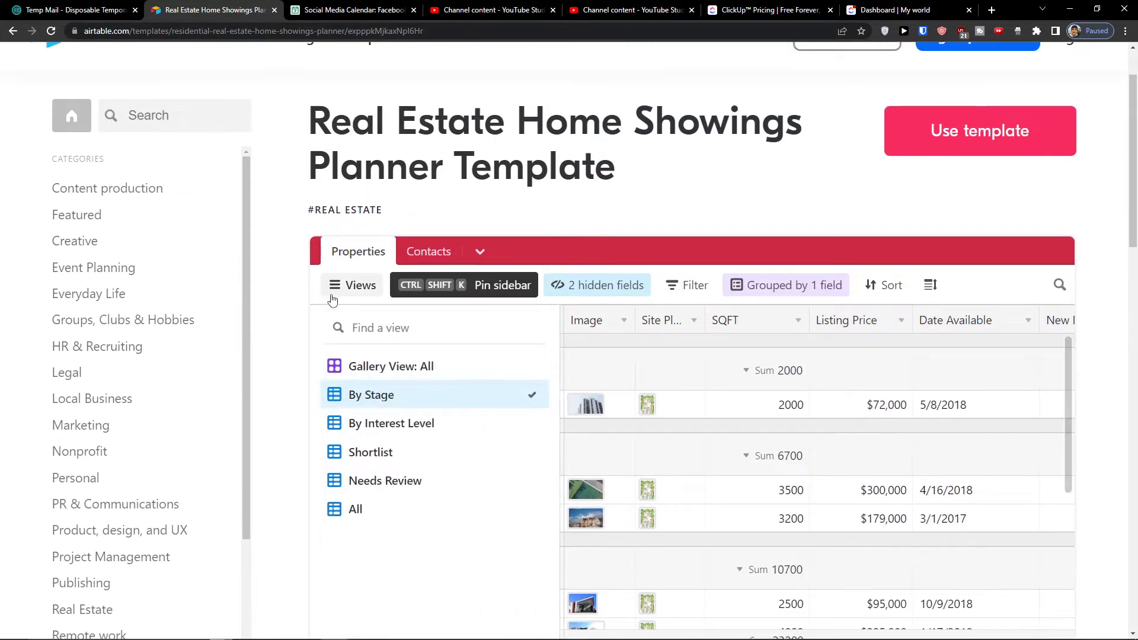
{"action": "left_click", "coordinate": [382, 422]}
{"action": "left_click", "coordinate": [335, 296]}
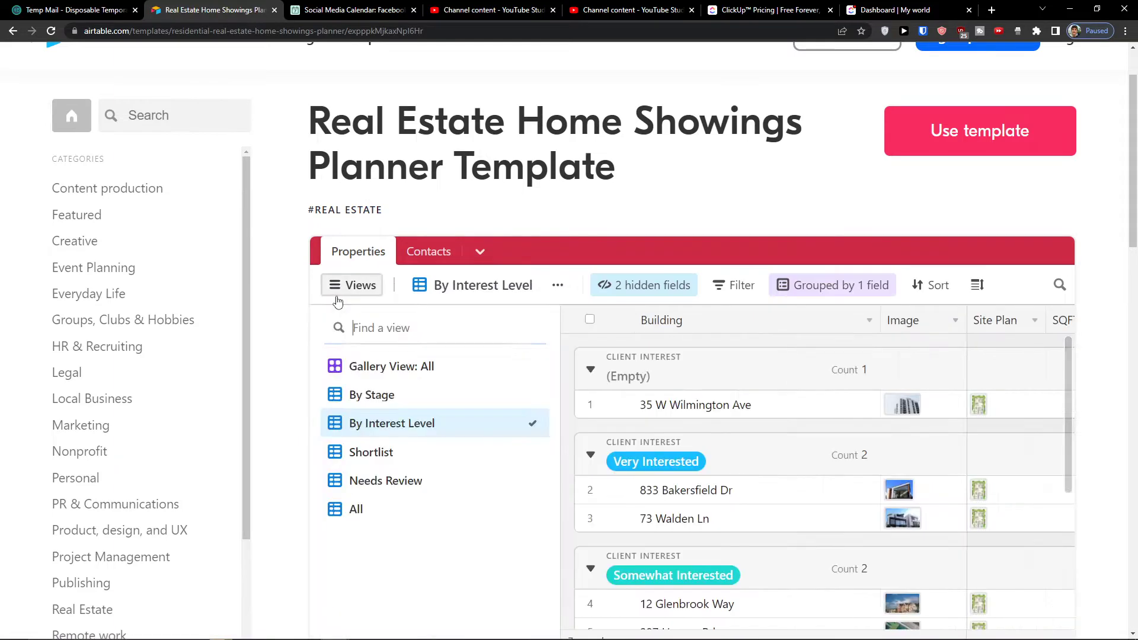
{"action": "left_click", "coordinate": [415, 404]}
{"action": "scroll", "coordinate": [621, 442], "scroll_direction": "down", "scroll_amount": 2}
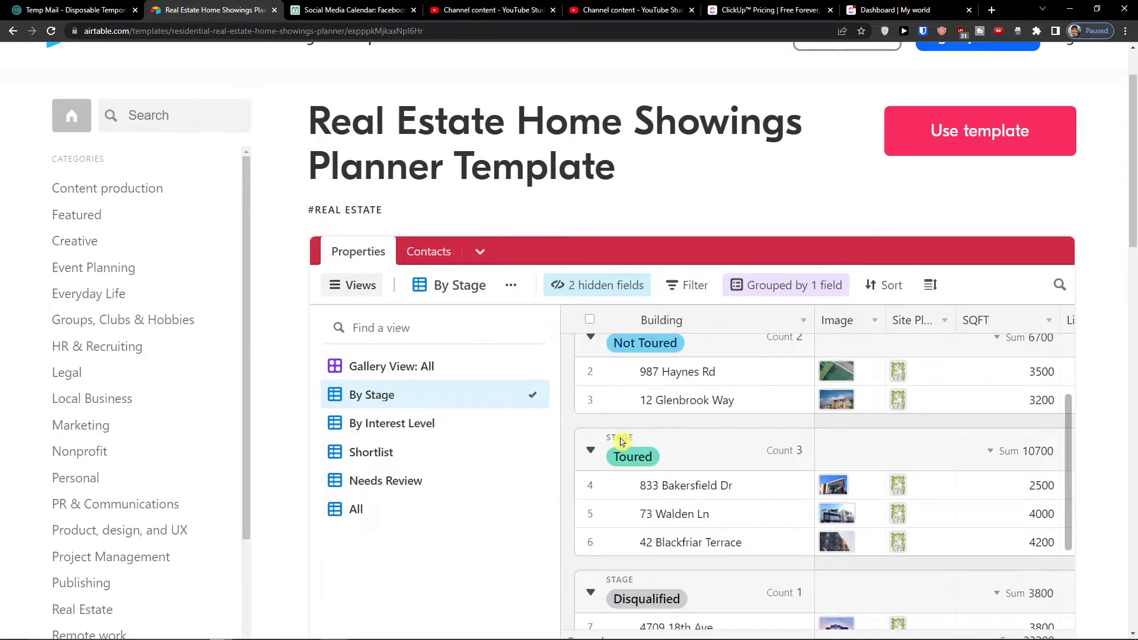
{"action": "scroll", "coordinate": [622, 442], "scroll_direction": "down", "scroll_amount": 2}
{"action": "left_click", "coordinate": [452, 449]}
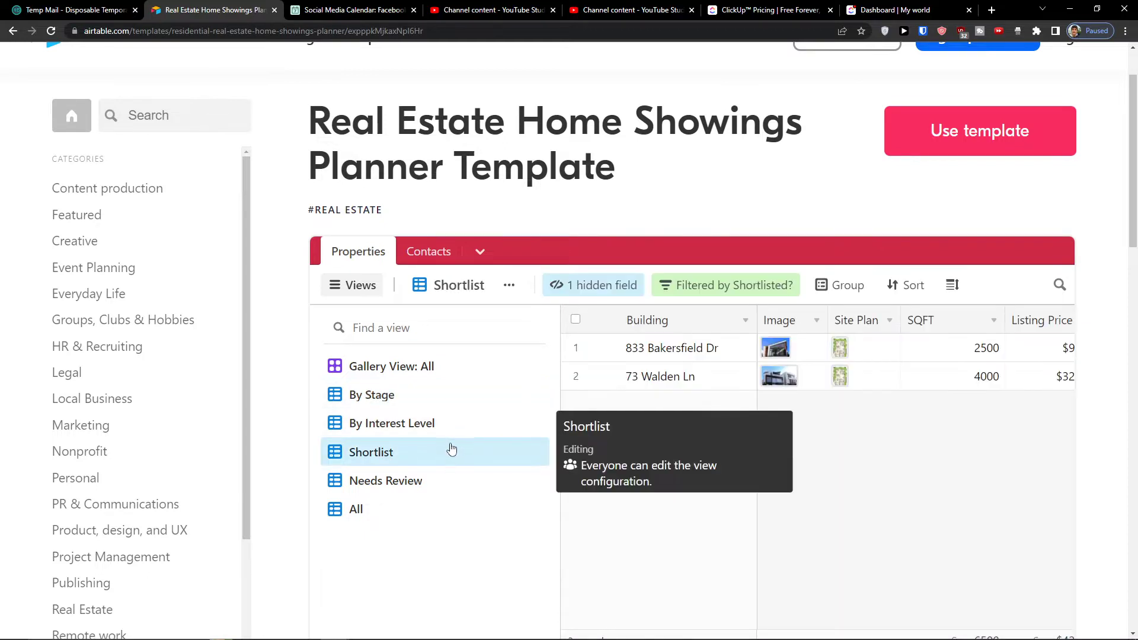
{"action": "scroll", "coordinate": [419, 236], "scroll_direction": "up", "scroll_amount": 2}
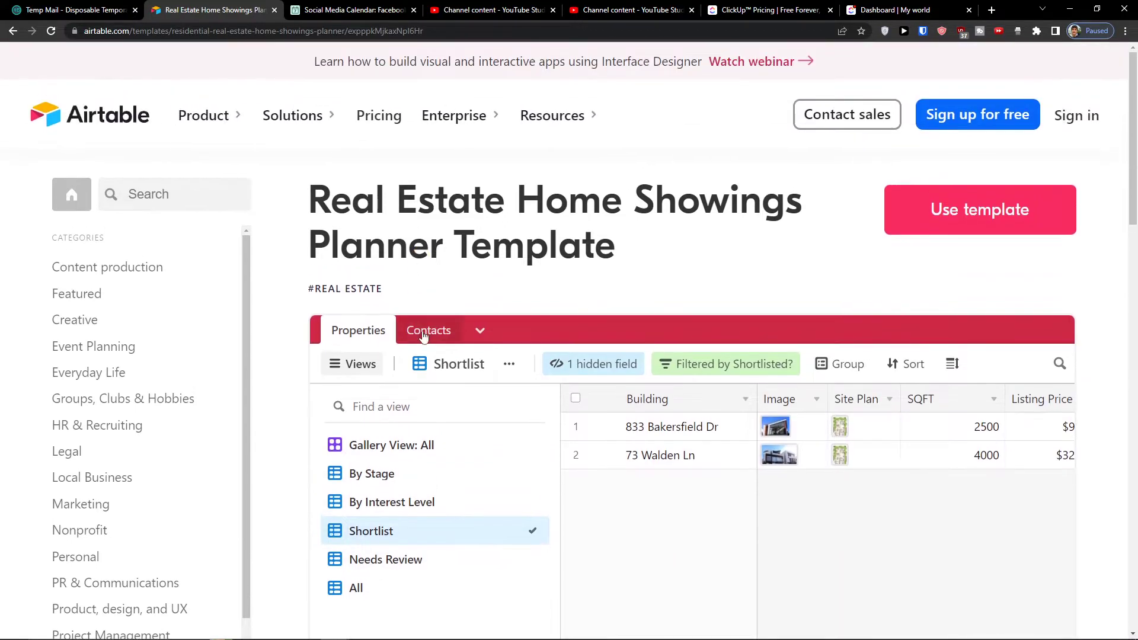
Look over the template's Contacts table and its views, then return to the real estate results.
{"action": "left_click", "coordinate": [424, 332]}
{"action": "scroll", "coordinate": [475, 529], "scroll_direction": "down", "scroll_amount": 1}
{"action": "scroll", "coordinate": [597, 485], "scroll_direction": "up", "scroll_amount": 1}
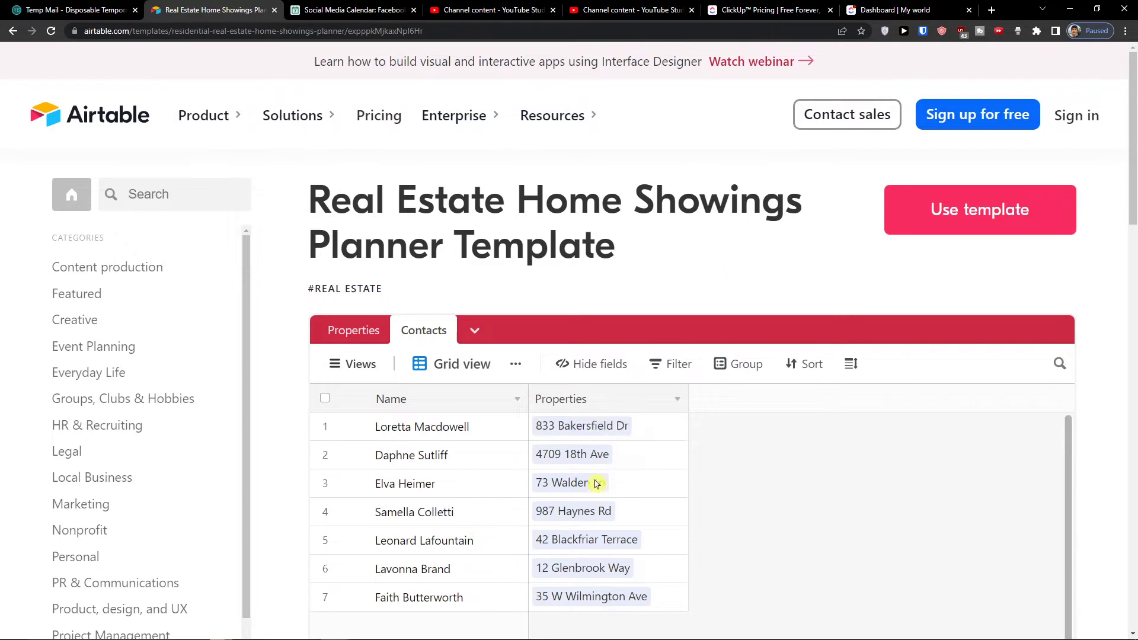
{"action": "scroll", "coordinate": [704, 490], "scroll_direction": "down", "scroll_amount": 1}
{"action": "scroll", "coordinate": [610, 437], "scroll_direction": "up", "scroll_amount": 1}
{"action": "left_click", "coordinate": [332, 364]}
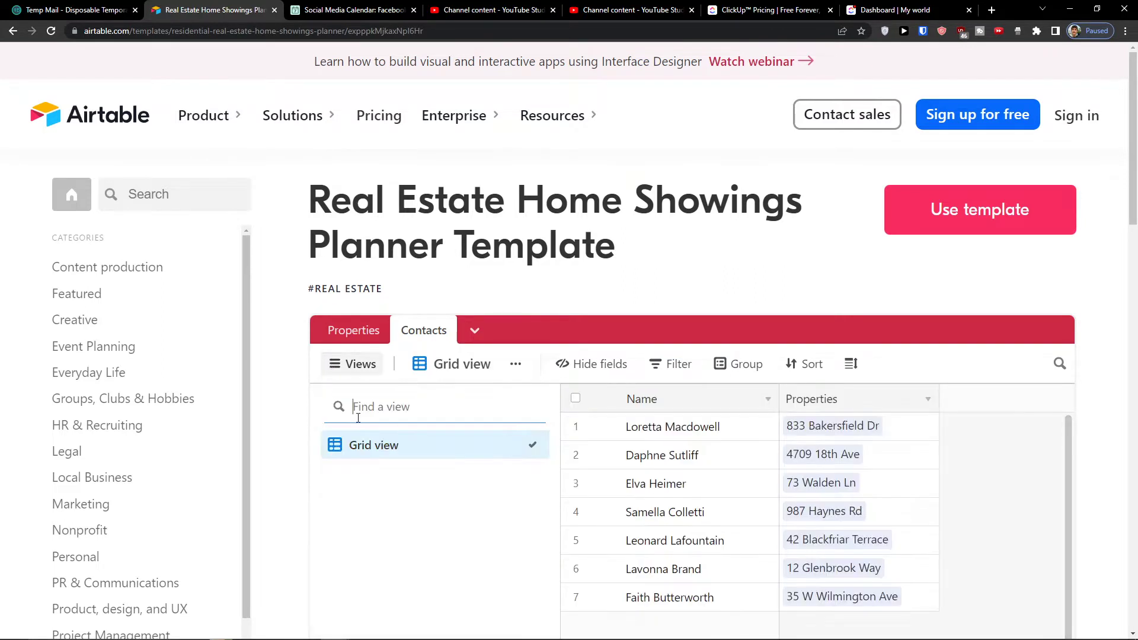
{"action": "left_click", "coordinate": [14, 33]}
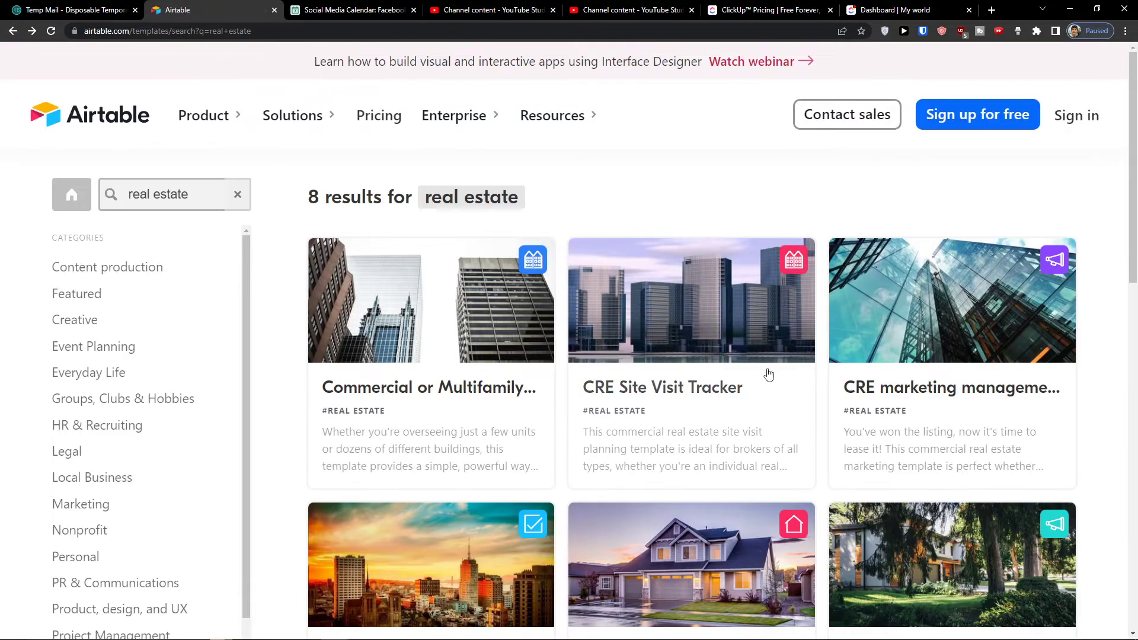
Open the CRE transaction management template in its Property gallery view.
{"action": "scroll", "coordinate": [652, 368], "scroll_direction": "down", "scroll_amount": 3}
{"action": "scroll", "coordinate": [576, 356], "scroll_direction": "up", "scroll_amount": 3}
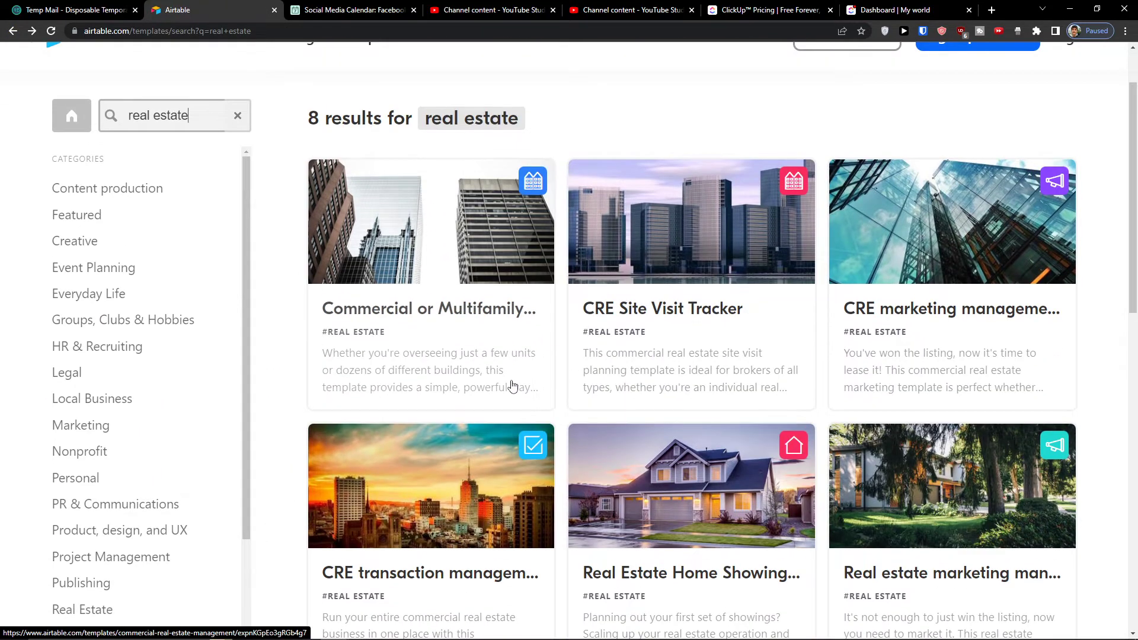
{"action": "left_click", "coordinate": [408, 454]}
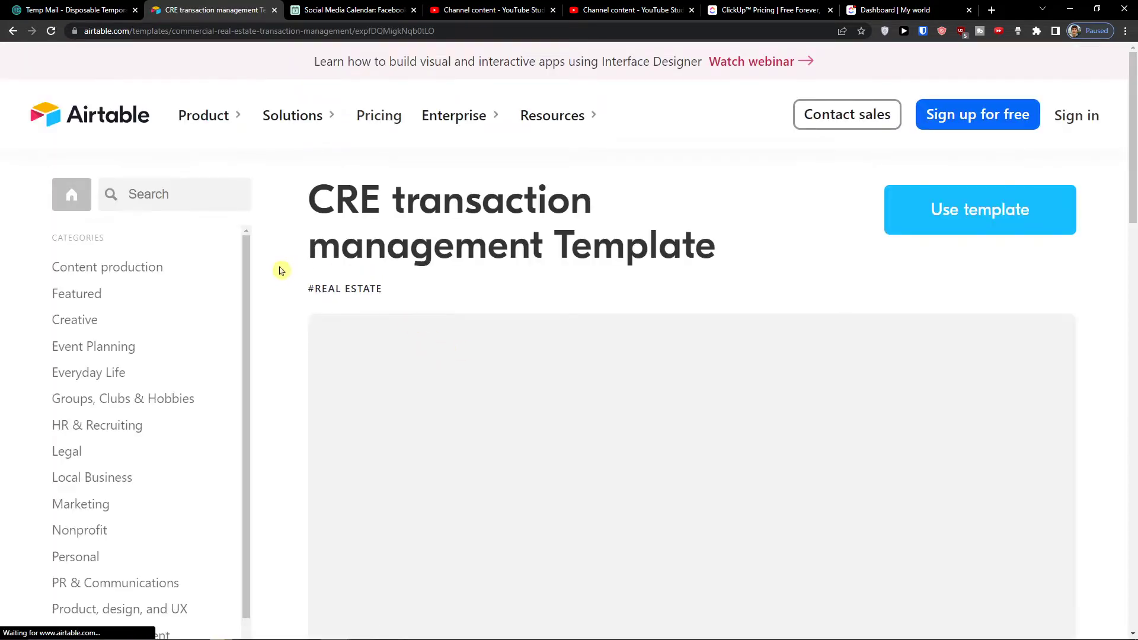
{"action": "scroll", "coordinate": [297, 278], "scroll_direction": "down", "scroll_amount": 2}
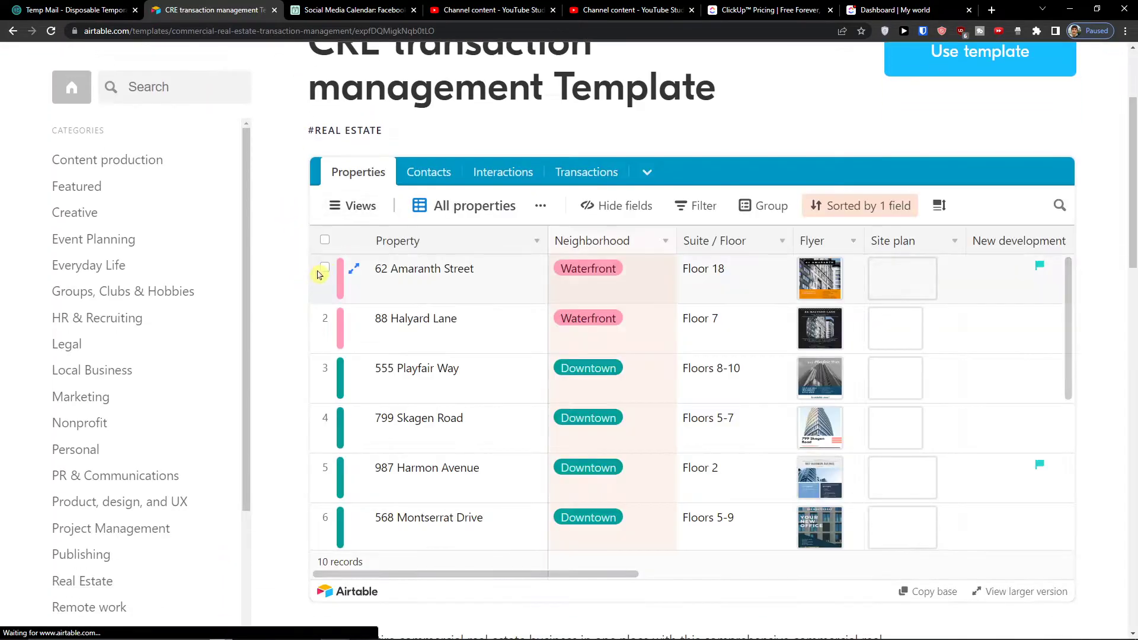
{"action": "left_click", "coordinate": [356, 205]}
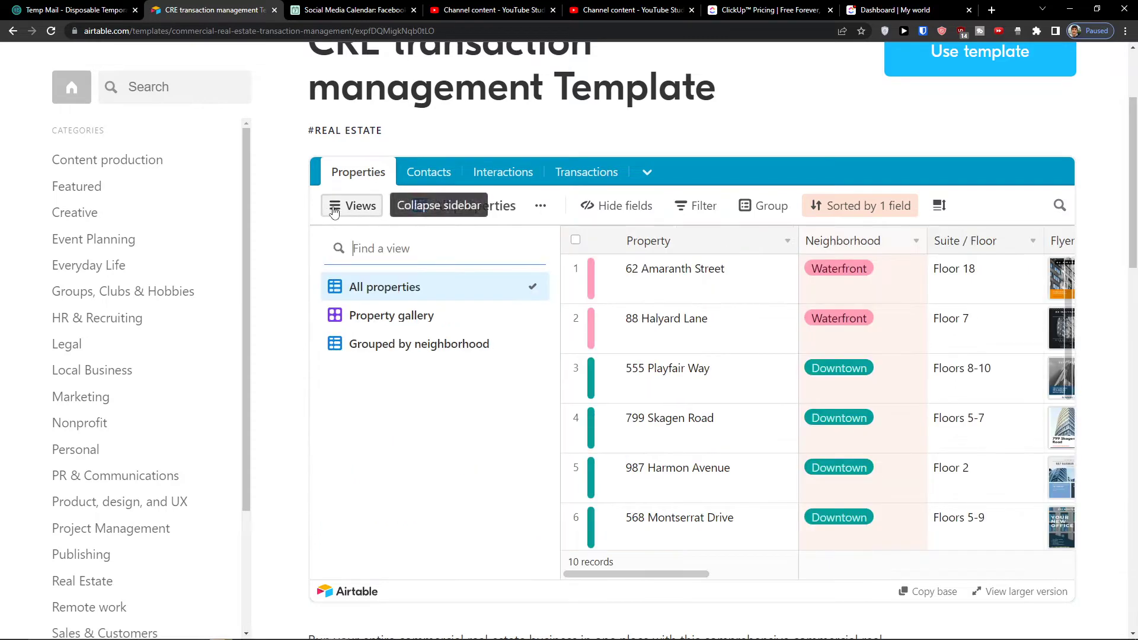
{"action": "left_click", "coordinate": [384, 316]}
Preview the Contacts, Interactions and Transactions tables, return to Properties, and start copying the template.
{"action": "left_click", "coordinate": [392, 287]}
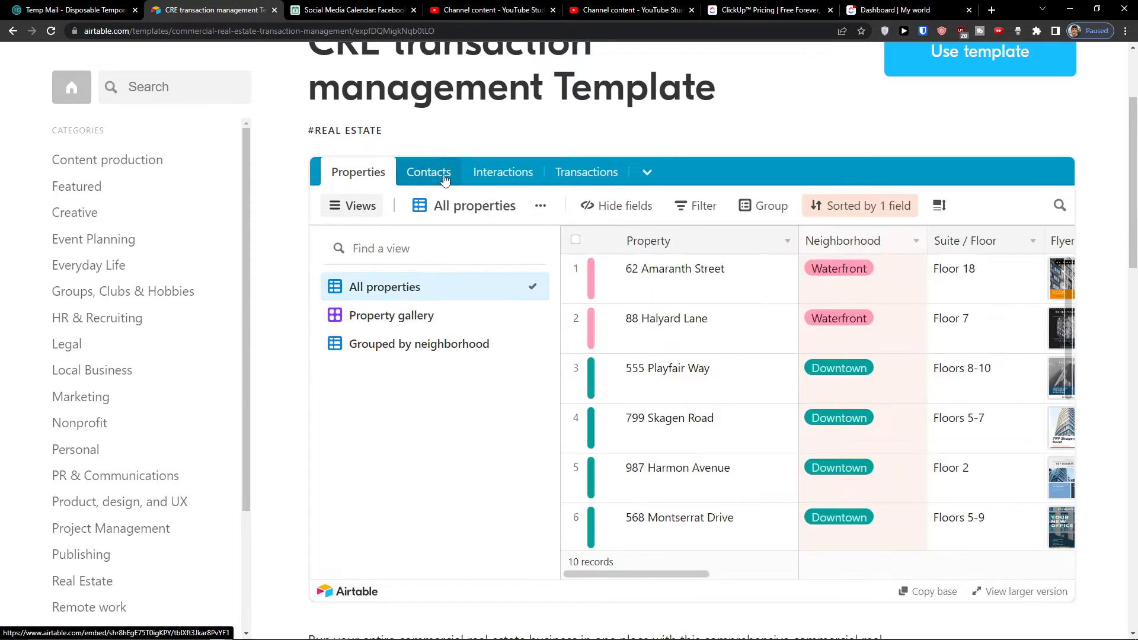
{"action": "left_click", "coordinate": [429, 173]}
{"action": "left_click", "coordinate": [493, 182]}
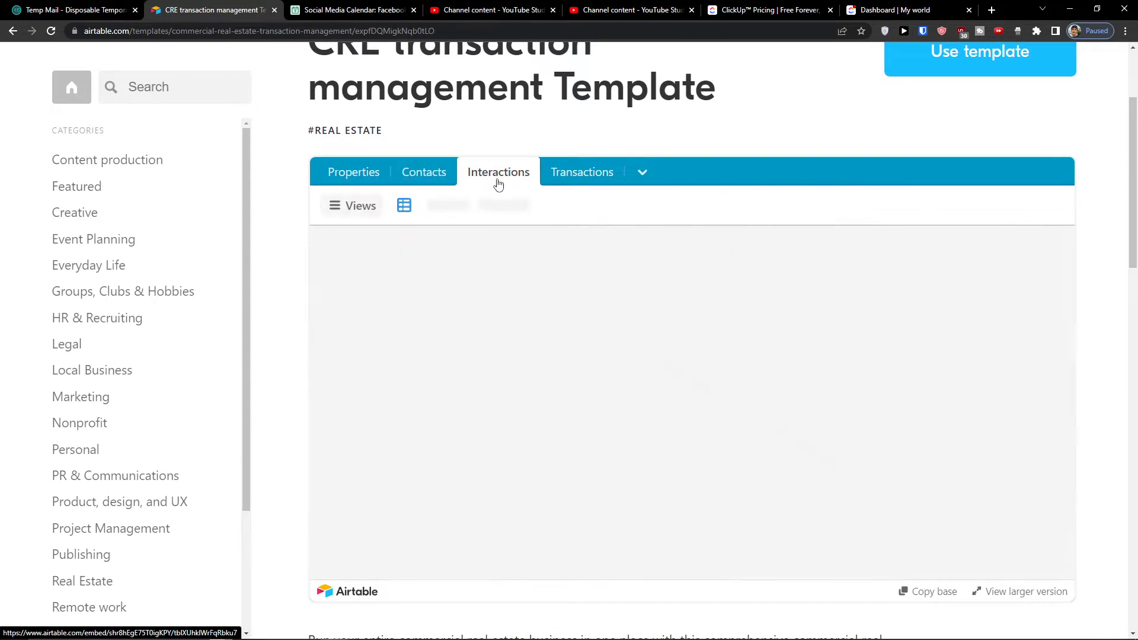
{"action": "left_click", "coordinate": [575, 178]}
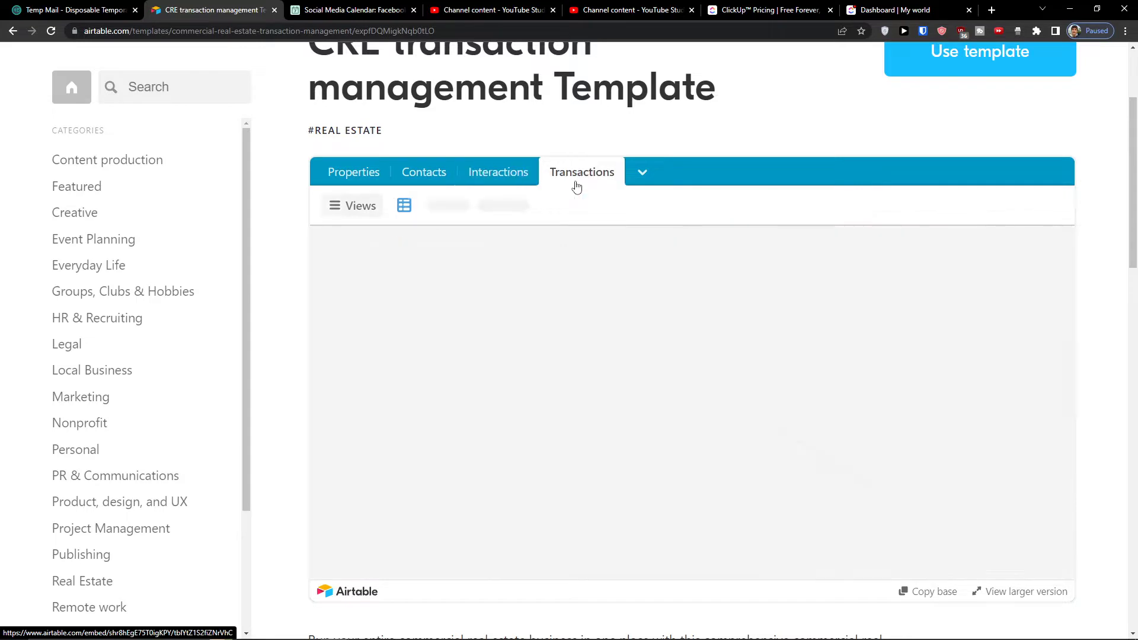
{"action": "left_click", "coordinate": [325, 178]}
{"action": "scroll", "coordinate": [318, 183], "scroll_direction": "up", "scroll_amount": 1}
{"action": "scroll", "coordinate": [320, 202], "scroll_direction": "up", "scroll_amount": 1}
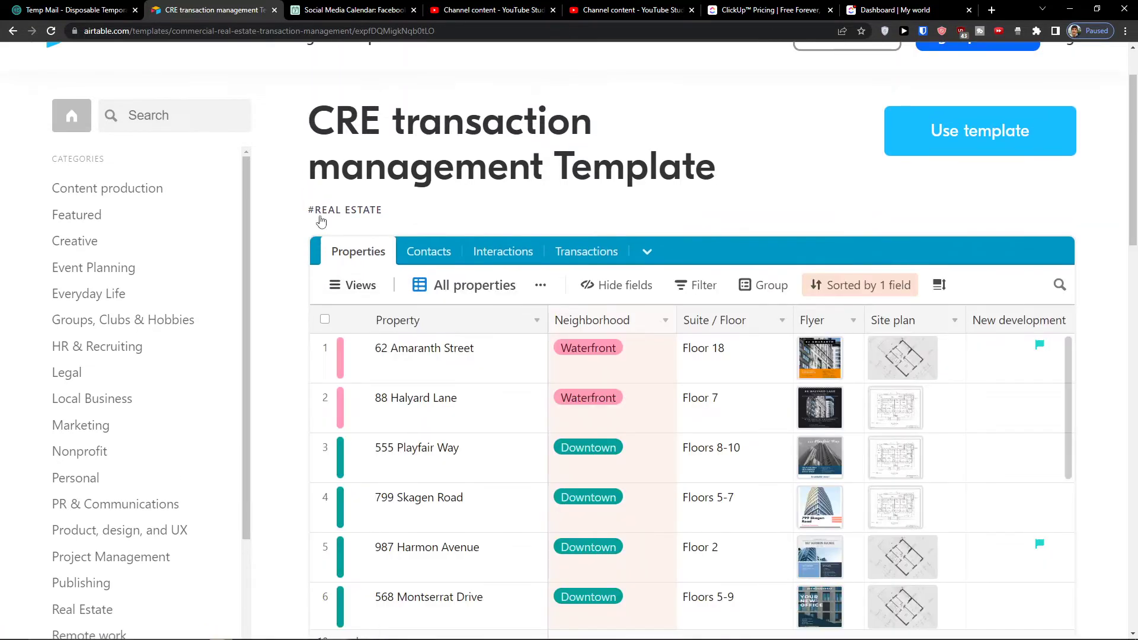
{"action": "scroll", "coordinate": [688, 463], "scroll_direction": "down", "scroll_amount": 5}
{"action": "scroll", "coordinate": [690, 463], "scroll_direction": "up", "scroll_amount": 5}
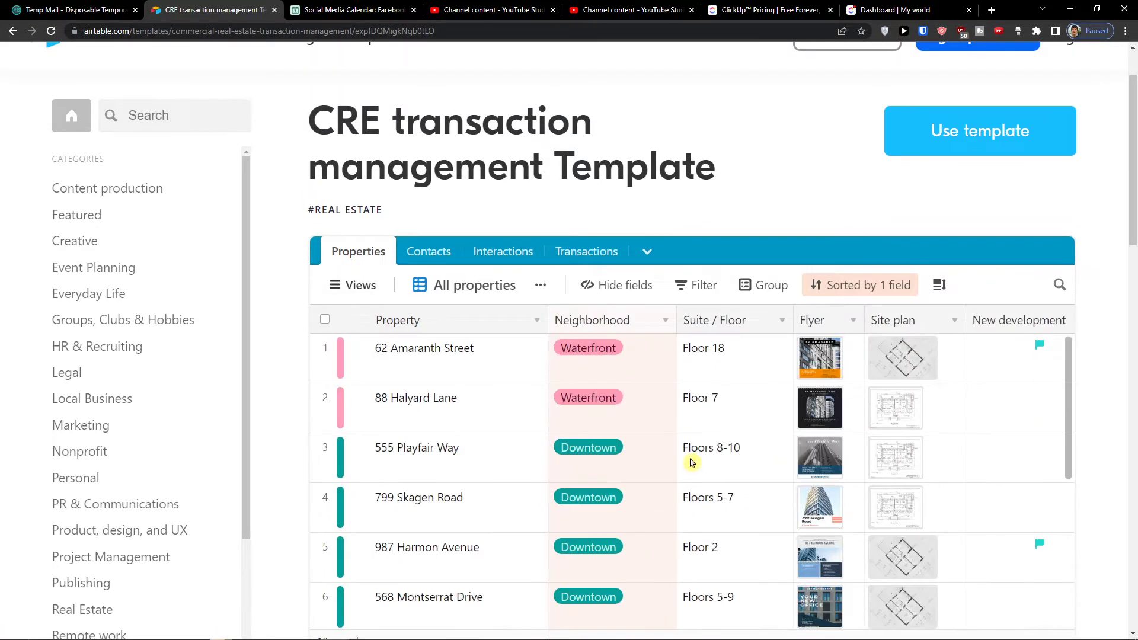
{"action": "scroll", "coordinate": [617, 220], "scroll_direction": "up", "scroll_amount": 2}
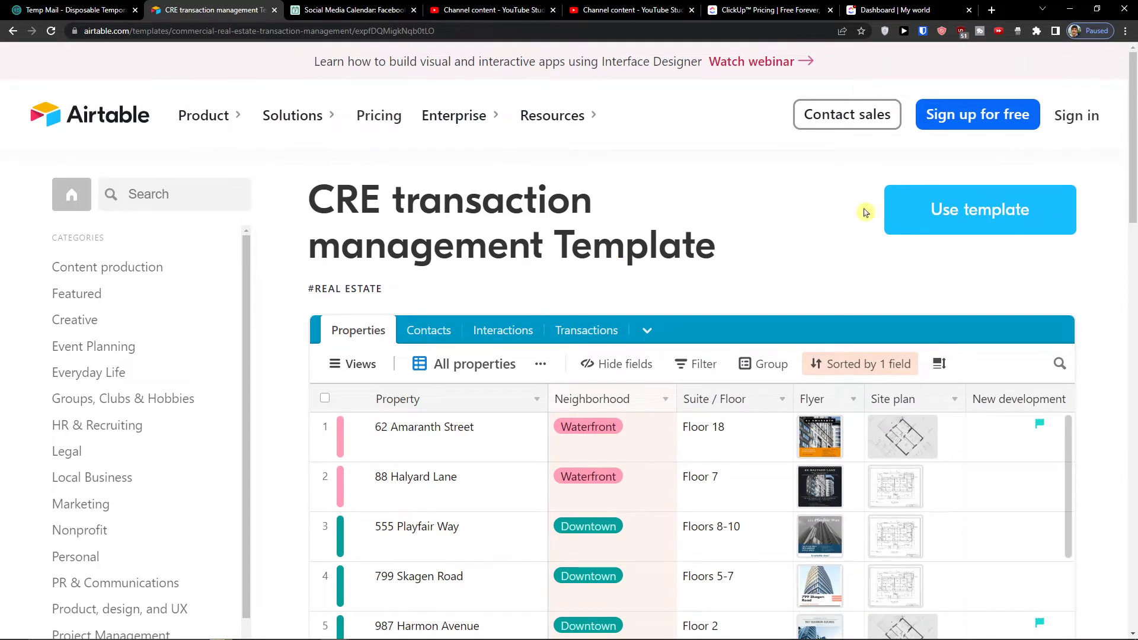
{"action": "left_click", "coordinate": [916, 218]}
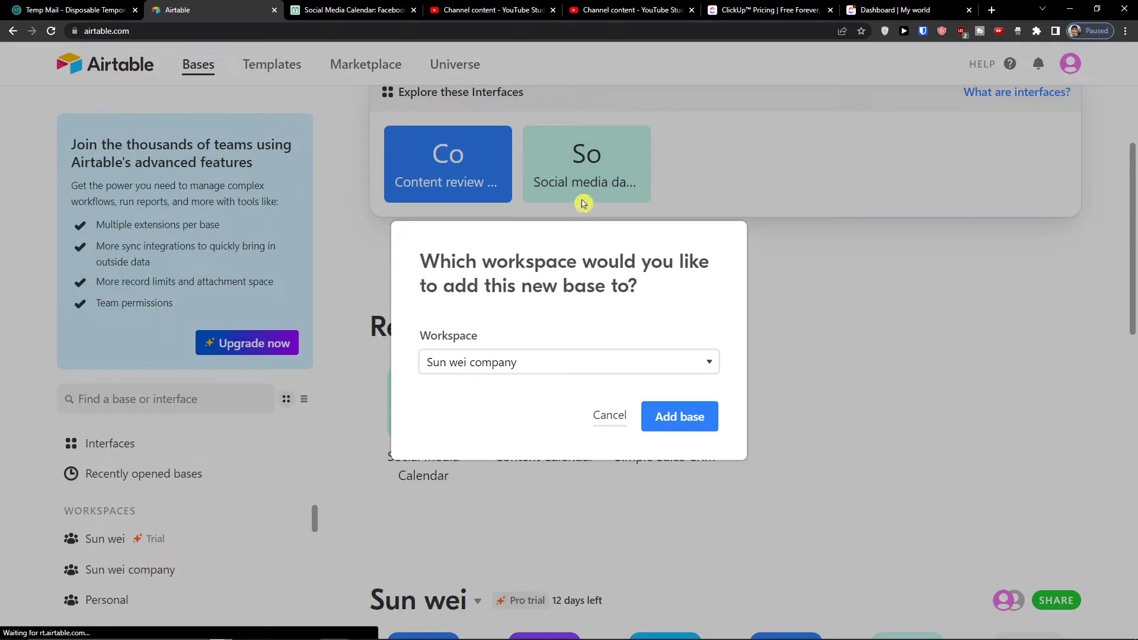
Add the template to the other workspace as the new Commercial real estate transaction base.
{"action": "left_click", "coordinate": [605, 363]}
{"action": "left_click", "coordinate": [563, 382]}
{"action": "left_click", "coordinate": [676, 416]}
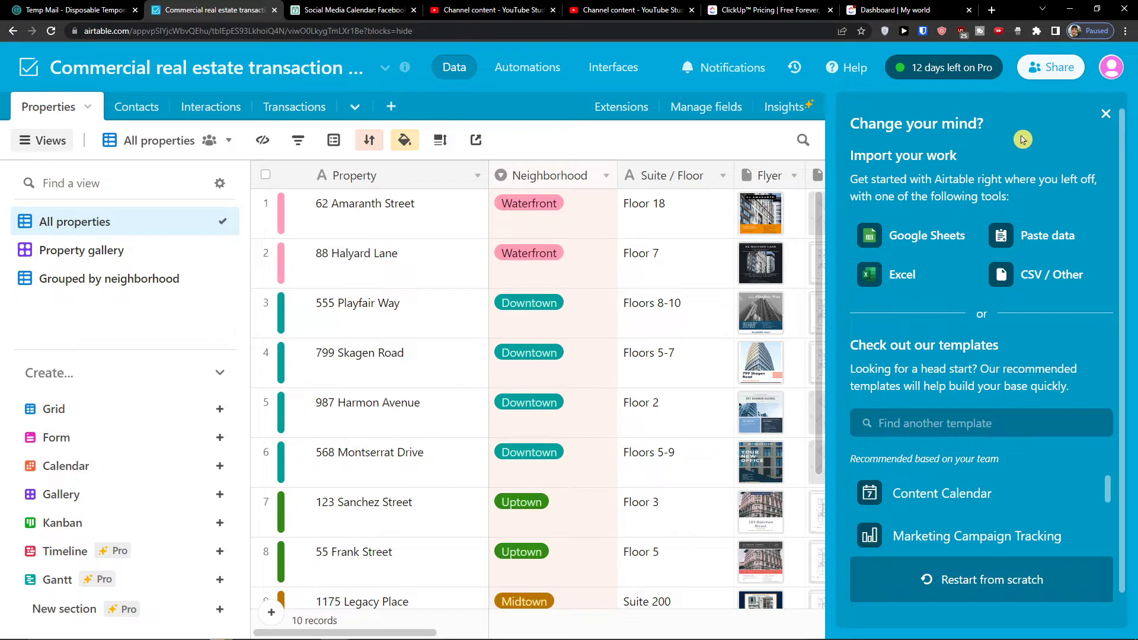
{"action": "scroll", "coordinate": [1021, 140], "scroll_direction": "down", "scroll_amount": 1}
Close the import and Getting started panels and check a property's Type options, leaving Direct.
{"action": "left_click", "coordinate": [1105, 113]}
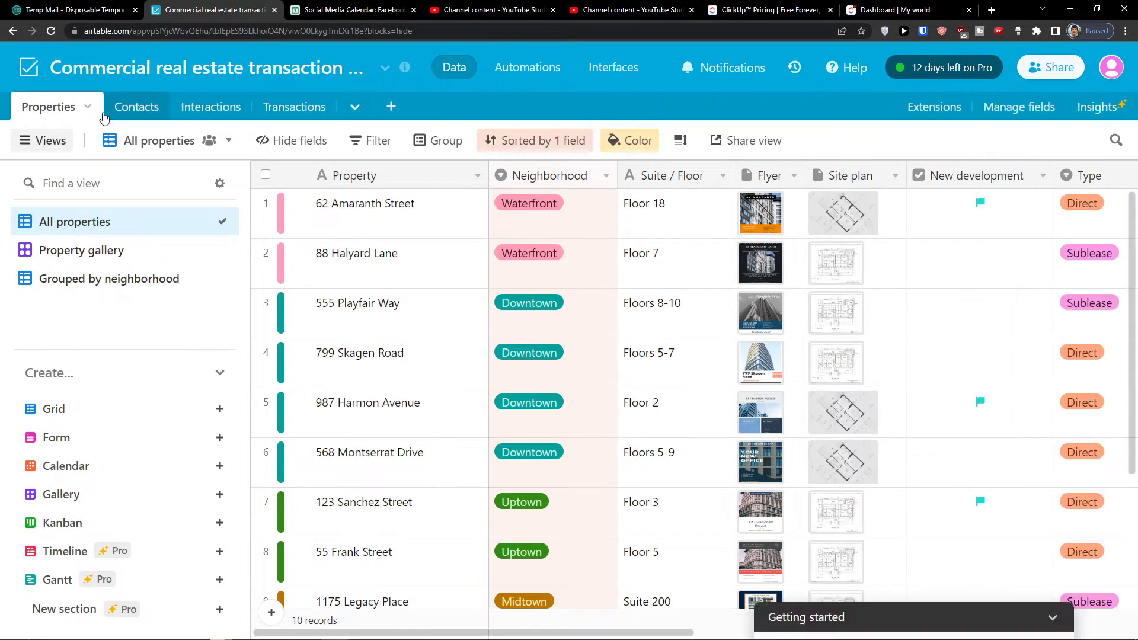
{"action": "left_click", "coordinate": [1052, 74]}
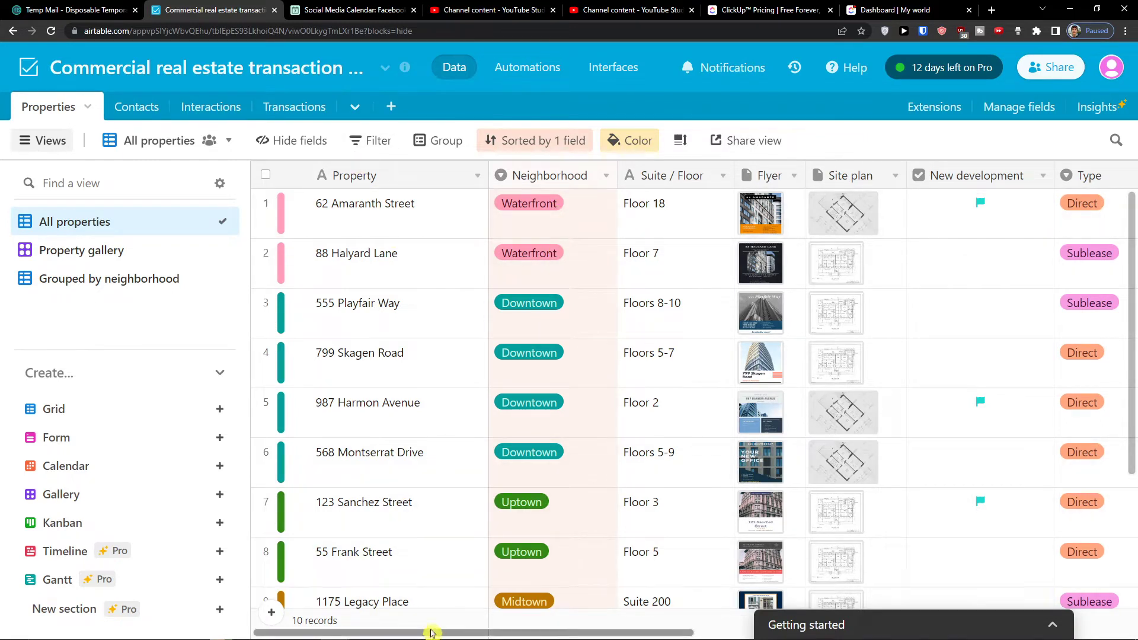
{"action": "left_click_drag", "start_coordinate": [432, 632], "coordinate": [647, 634]}
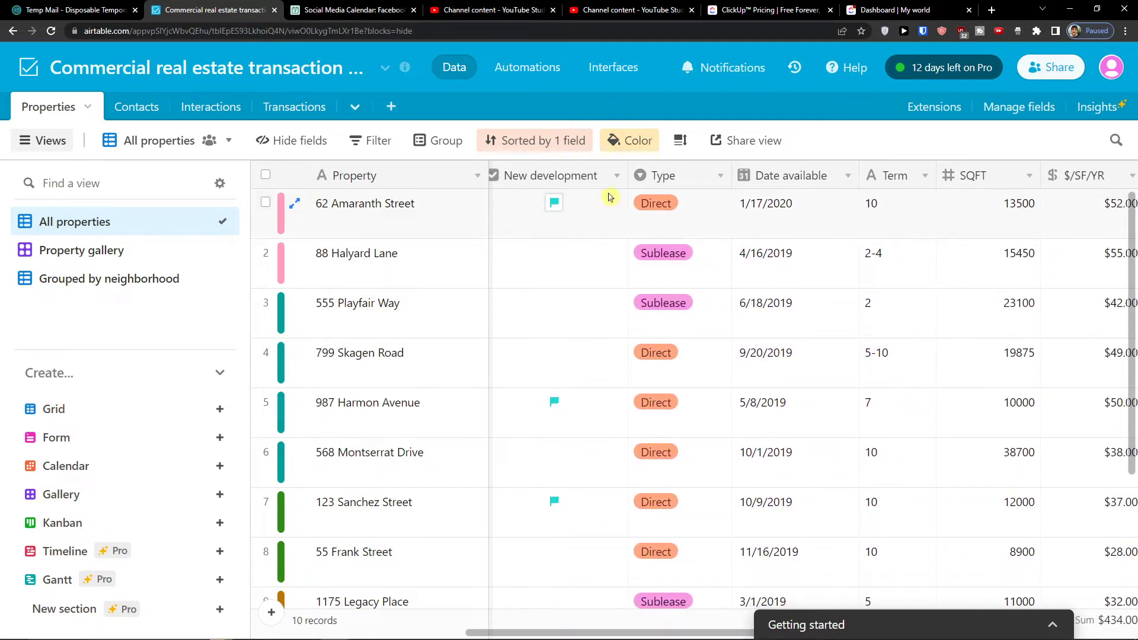
{"action": "left_click", "coordinate": [658, 217]}
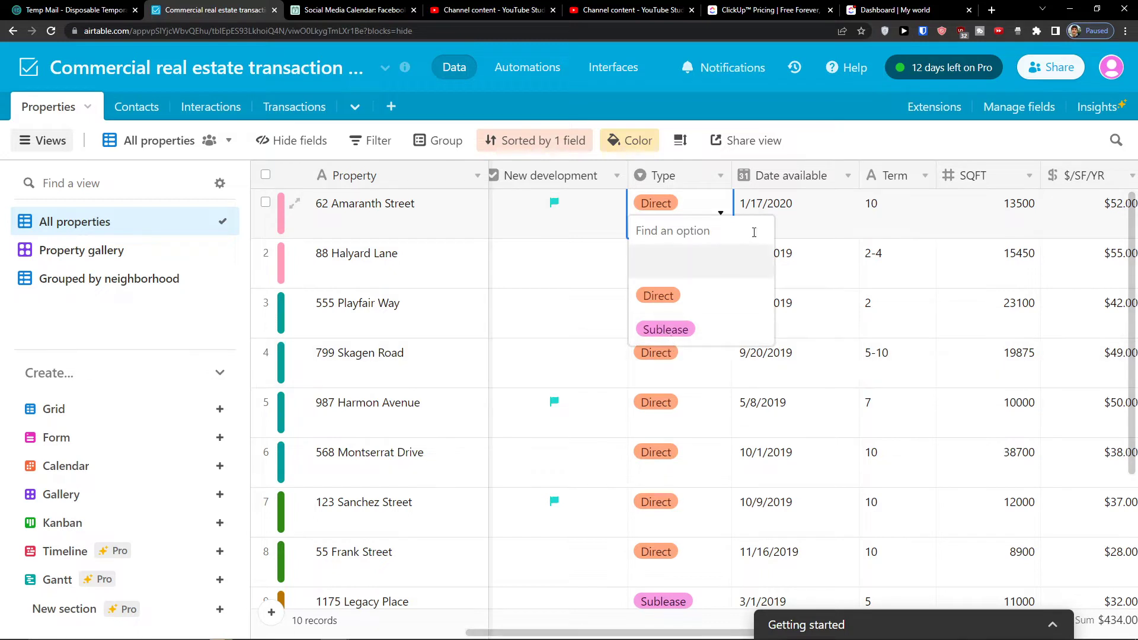
{"action": "left_click", "coordinate": [823, 228]}
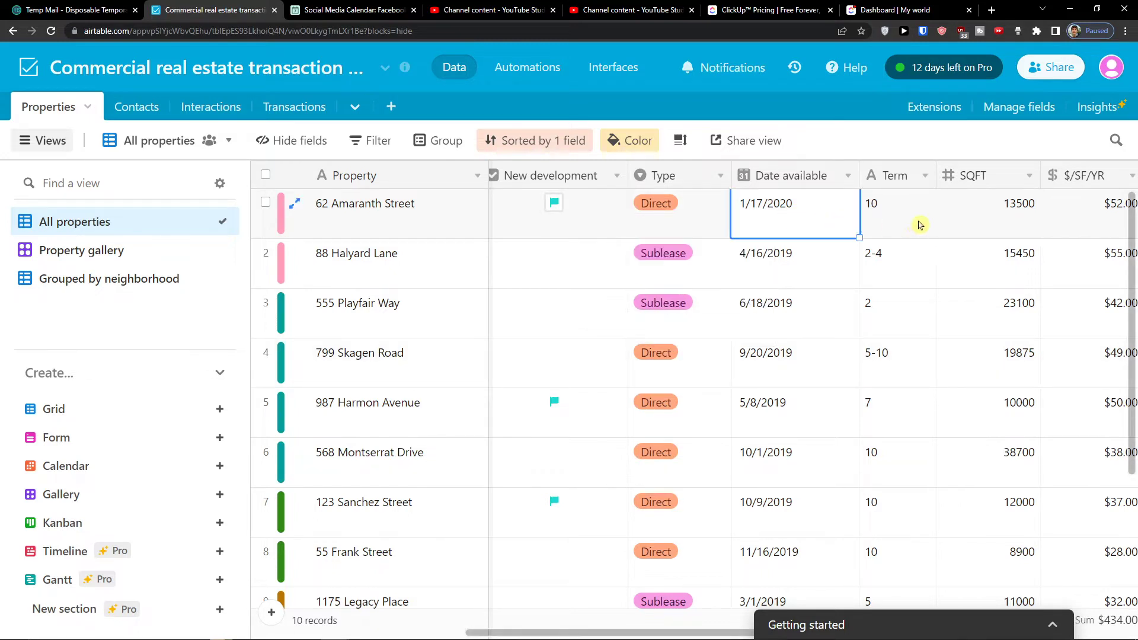
Inspect the Term and SQFT values, scroll across the Properties fields, then go to Contacts.
{"action": "left_click", "coordinate": [920, 226]}
{"action": "left_click", "coordinate": [1017, 232]}
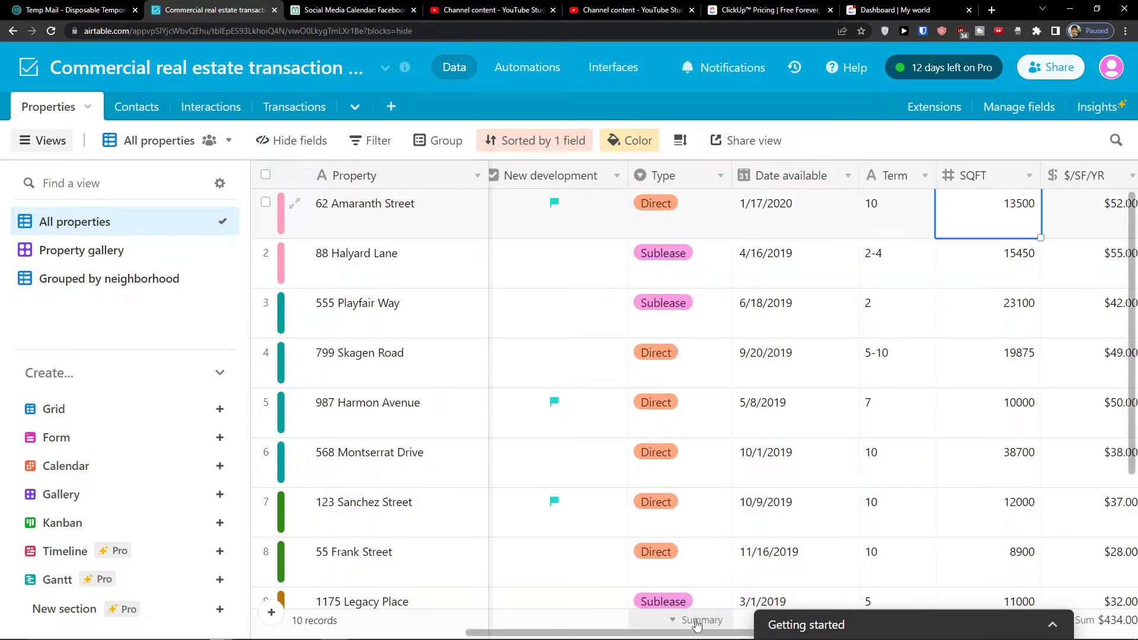
{"action": "left_click_drag", "start_coordinate": [699, 633], "coordinate": [934, 620]}
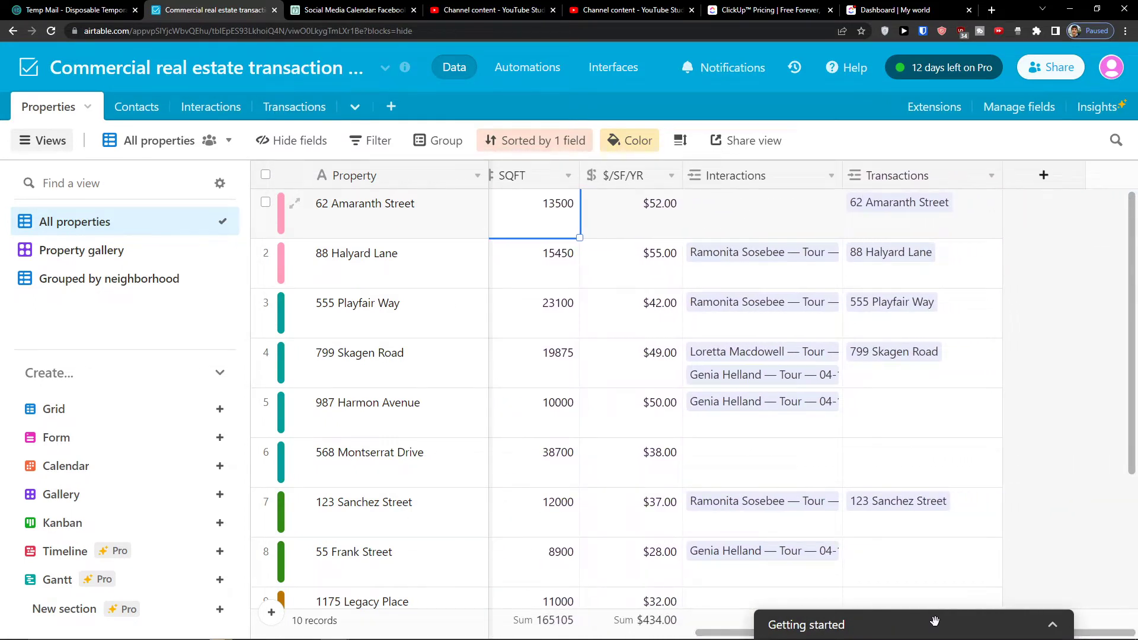
{"action": "left_click_drag", "start_coordinate": [704, 633], "coordinate": [224, 566]}
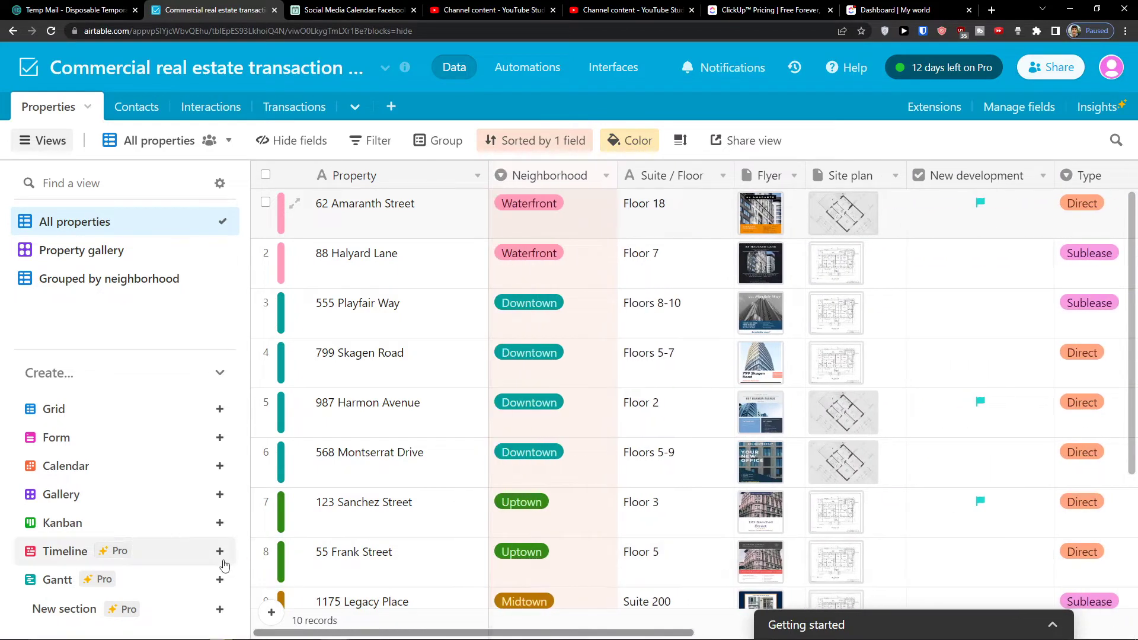
{"action": "scroll", "coordinate": [698, 344], "scroll_direction": "down", "scroll_amount": 4}
{"action": "scroll", "coordinate": [700, 350], "scroll_direction": "up", "scroll_amount": 4}
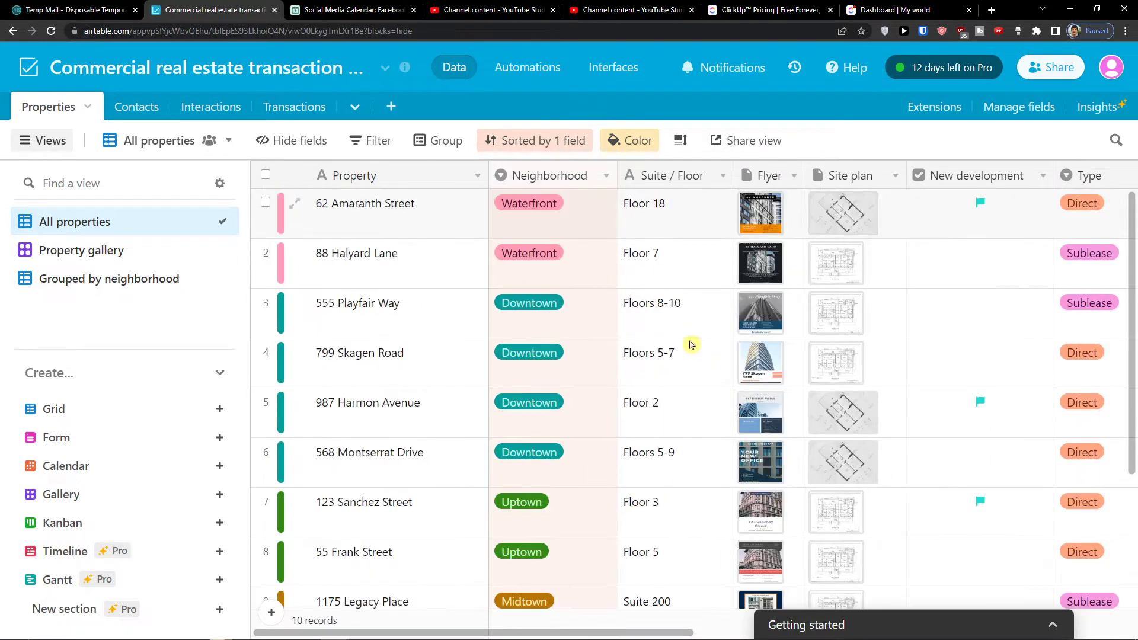
{"action": "left_click", "coordinate": [127, 110]}
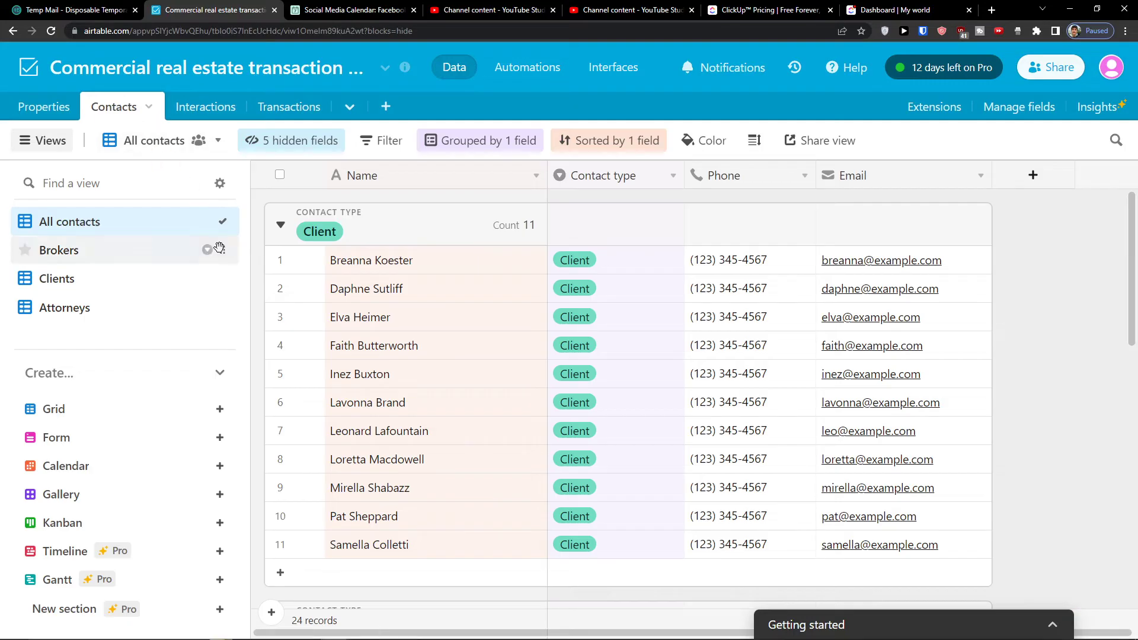
Cycle through the Brokers, Clients, Attorneys and All contacts views before moving to Interactions.
{"action": "left_click", "coordinate": [68, 253]}
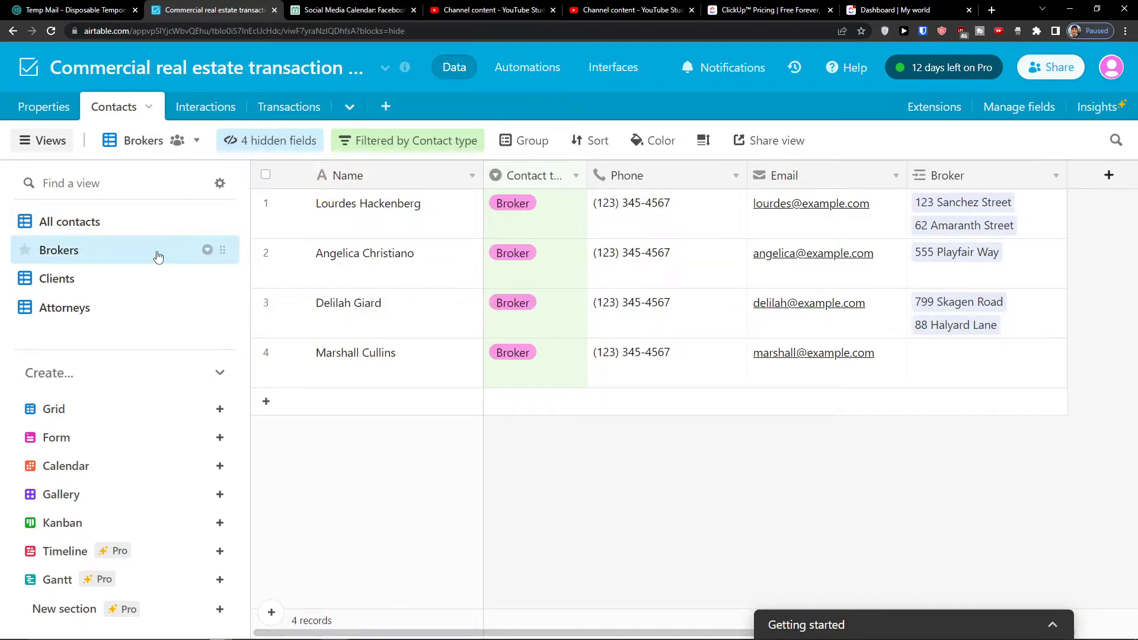
{"action": "left_click", "coordinate": [121, 288]}
{"action": "left_click", "coordinate": [115, 311]}
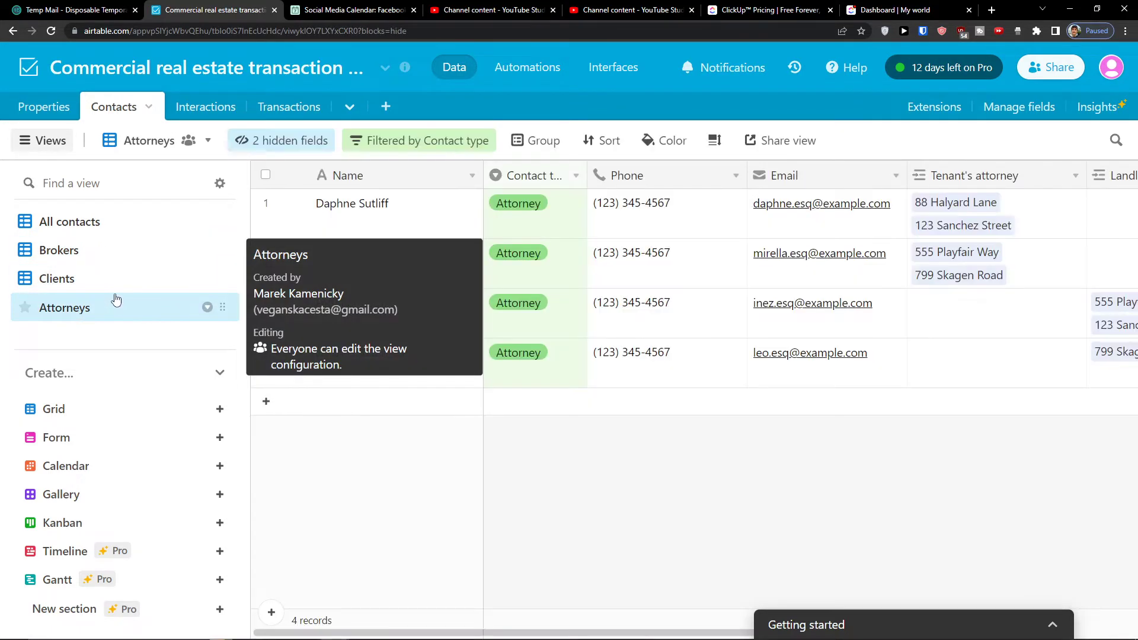
{"action": "left_click", "coordinate": [145, 251]}
{"action": "left_click", "coordinate": [132, 223]}
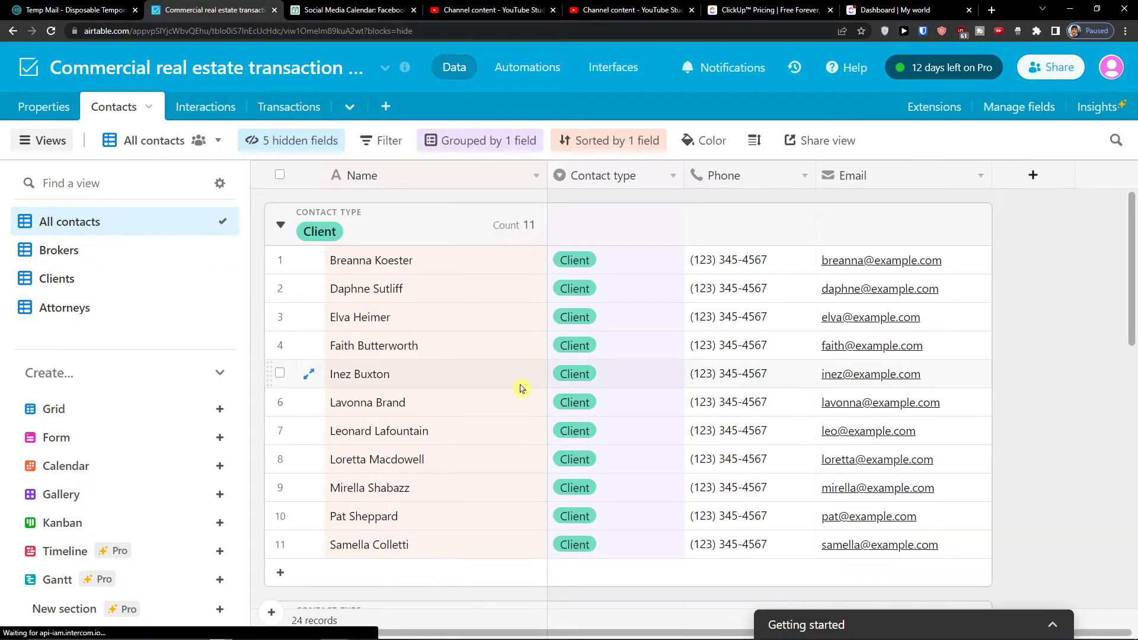
{"action": "left_click", "coordinate": [206, 110]}
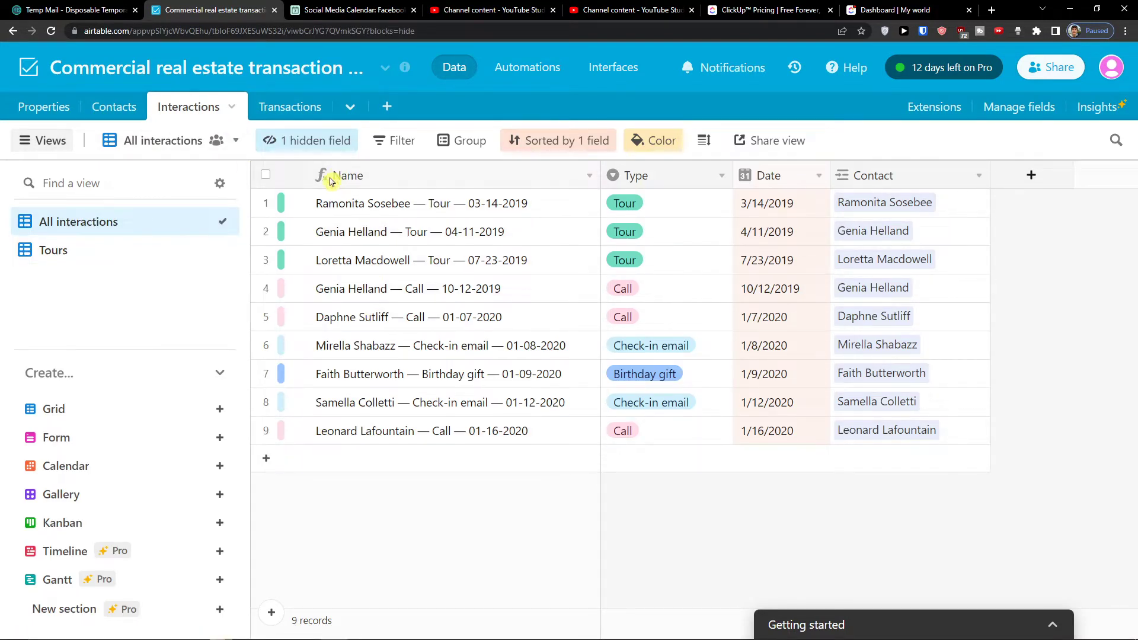
Add a new interaction record of type Tour dated 8/17/2022.
{"action": "left_click", "coordinate": [359, 463]}
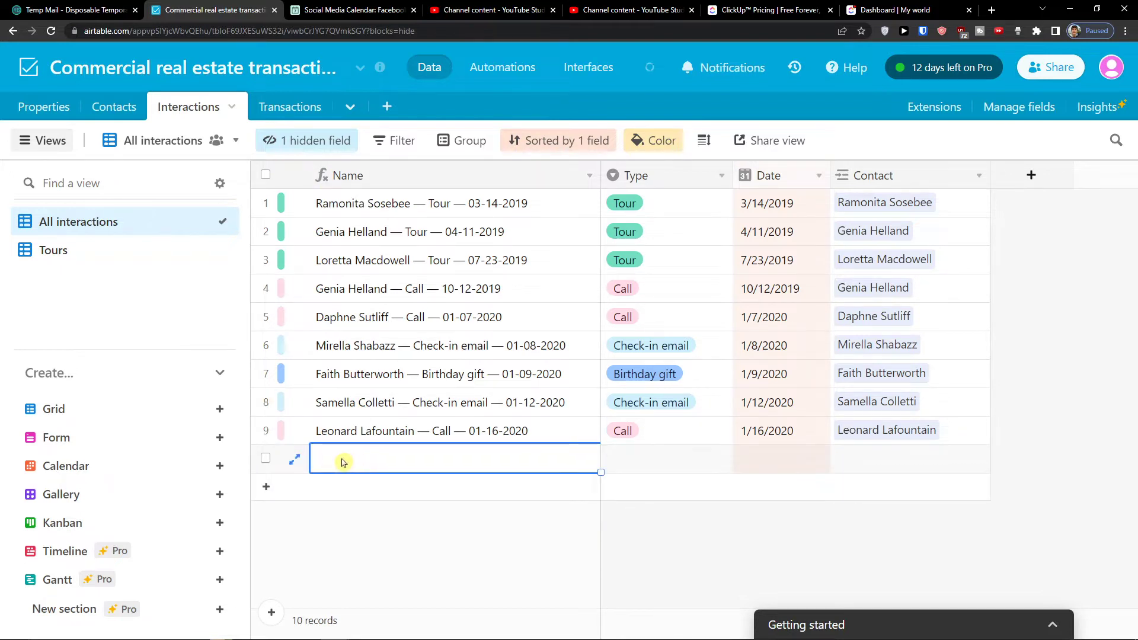
{"action": "left_click", "coordinate": [294, 459]}
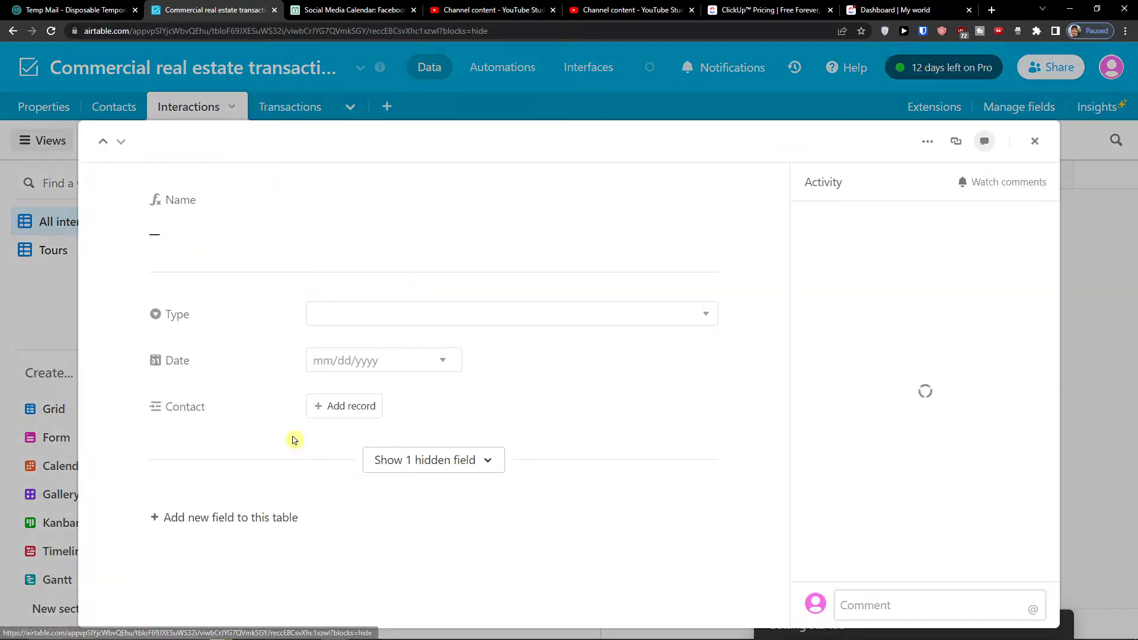
{"action": "left_click", "coordinate": [336, 321]}
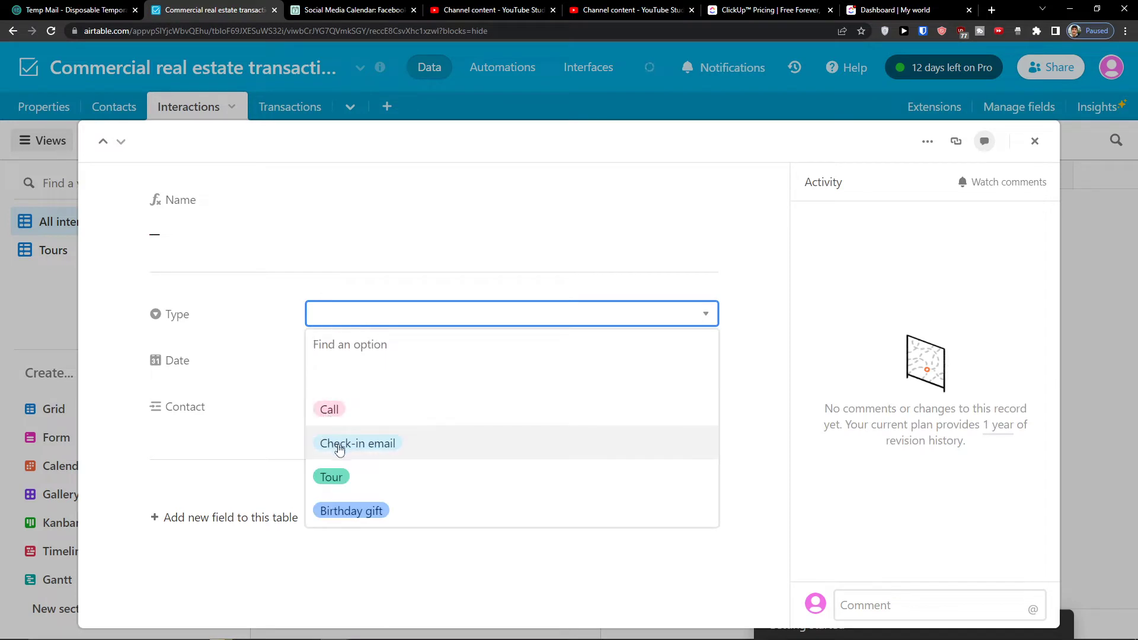
{"action": "left_click", "coordinate": [339, 476]}
{"action": "left_click", "coordinate": [352, 361]}
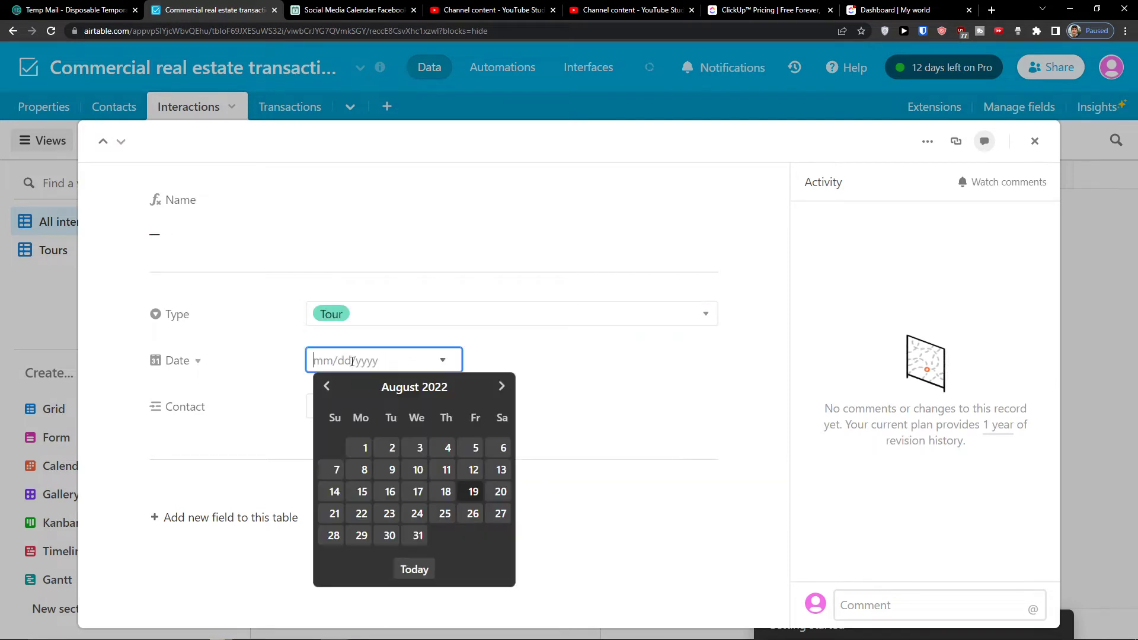
{"action": "left_click", "coordinate": [418, 493]}
Link a client contact to the tour and close the expanded record.
{"action": "left_click", "coordinate": [364, 420]}
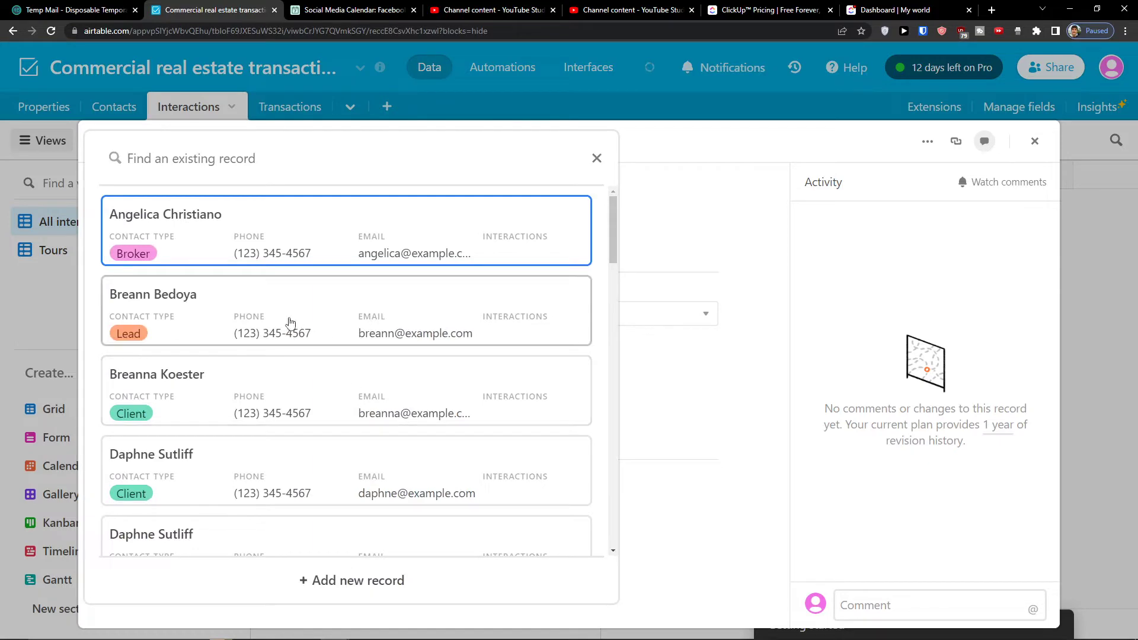
{"action": "scroll", "coordinate": [281, 328], "scroll_direction": "down", "scroll_amount": 3}
{"action": "scroll", "coordinate": [281, 328], "scroll_direction": "down", "scroll_amount": 6}
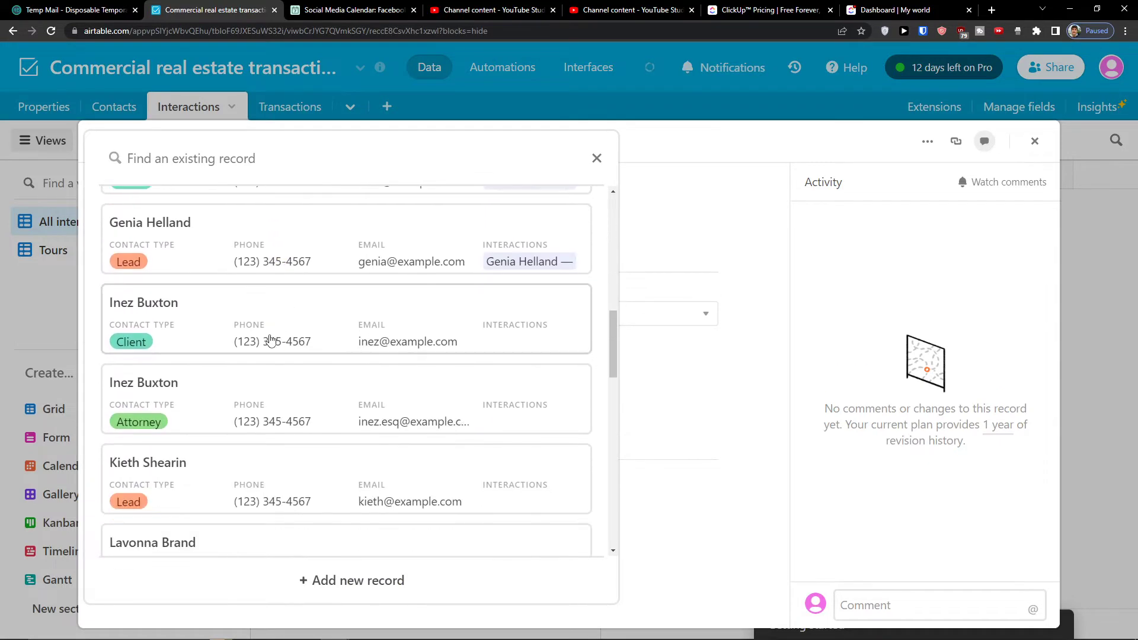
{"action": "left_click", "coordinate": [279, 338]}
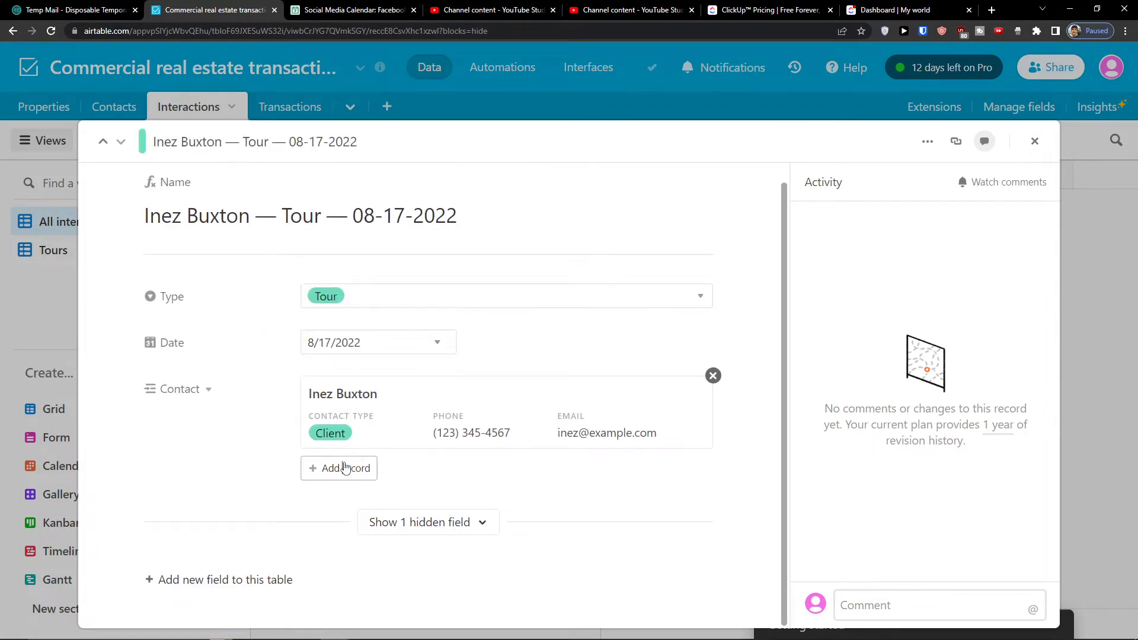
{"action": "left_click", "coordinate": [341, 468]}
{"action": "left_click", "coordinate": [591, 189]}
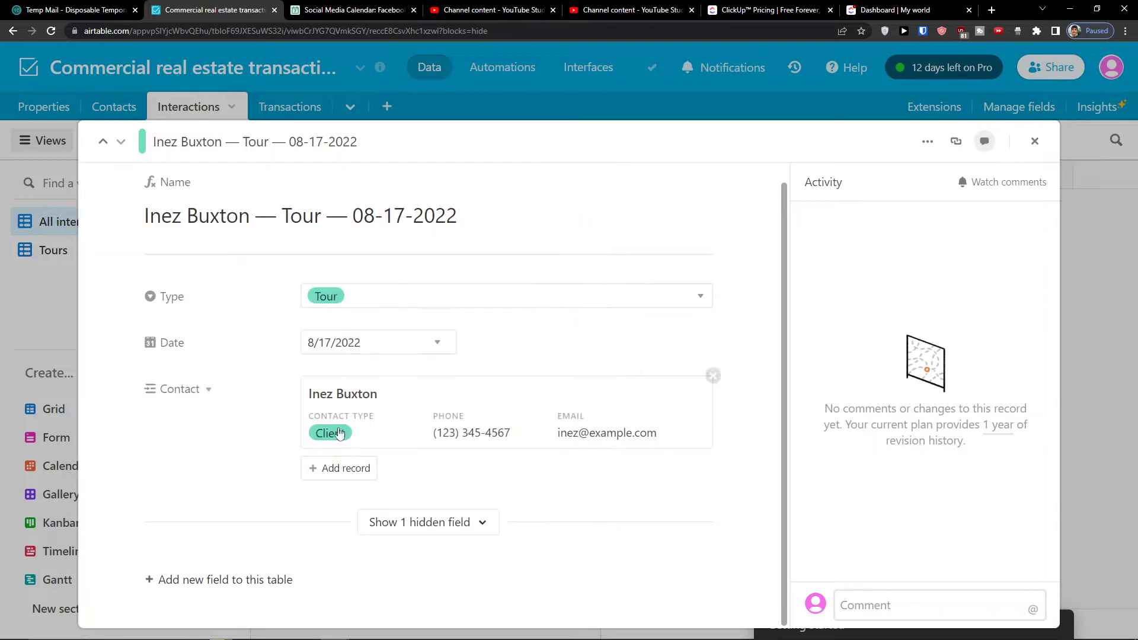
{"action": "left_click", "coordinate": [1034, 141]}
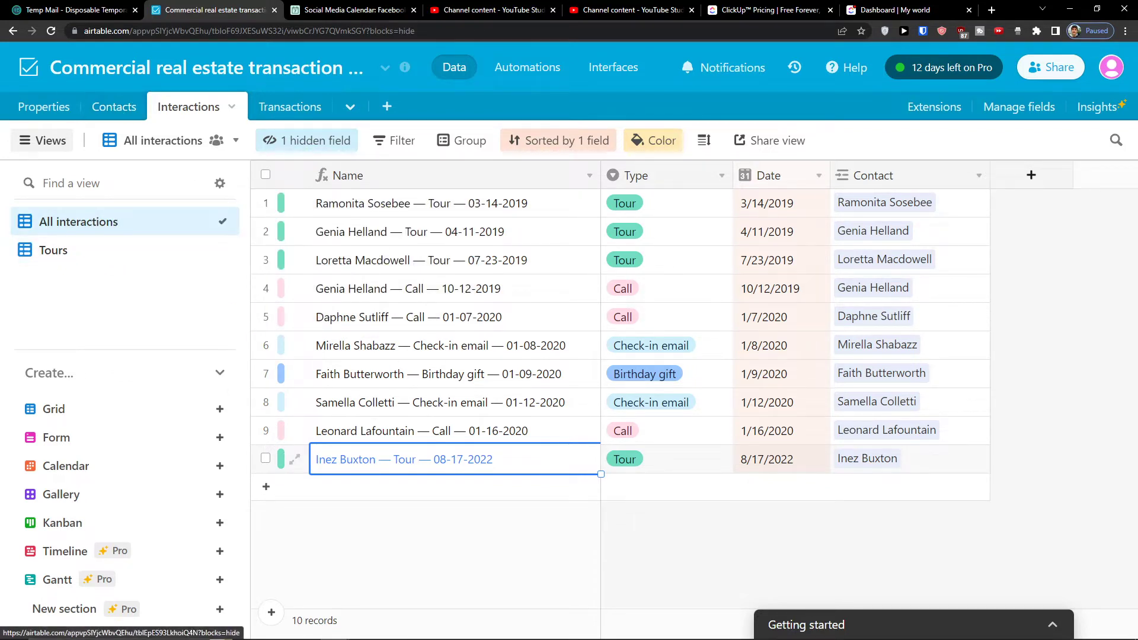
Move through Contacts to the Transactions table and browse its columns and summary options.
{"action": "left_click", "coordinate": [118, 112]}
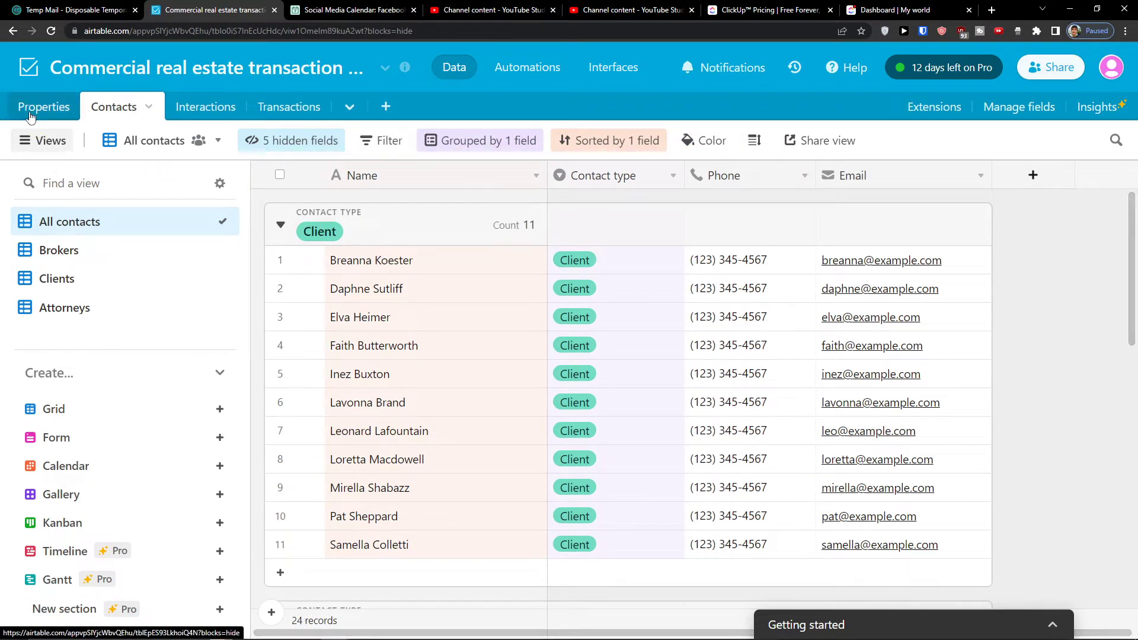
{"action": "left_click", "coordinate": [263, 109]}
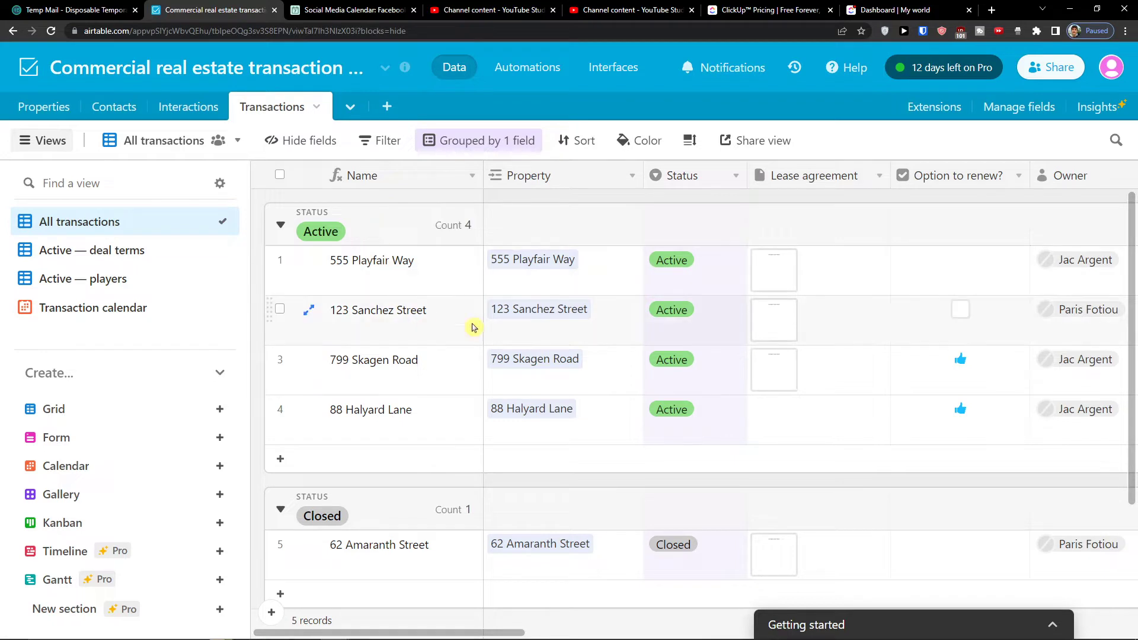
{"action": "scroll", "coordinate": [553, 348], "scroll_direction": "down", "scroll_amount": 3}
{"action": "scroll", "coordinate": [554, 350], "scroll_direction": "up", "scroll_amount": 3}
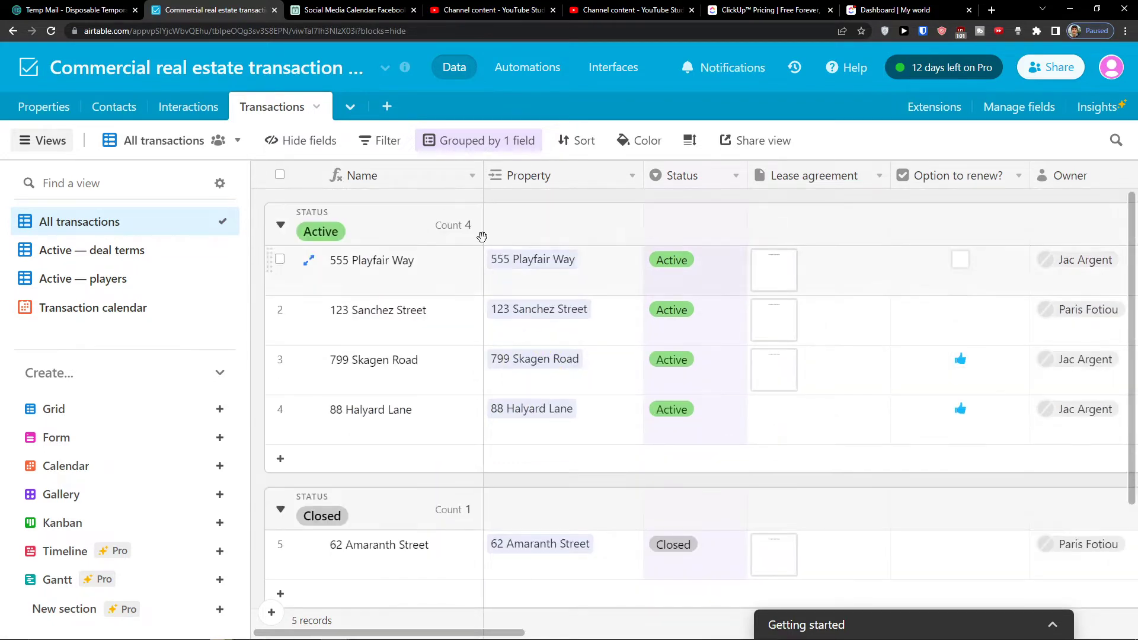
{"action": "scroll", "coordinate": [439, 509], "scroll_direction": "down", "scroll_amount": 2}
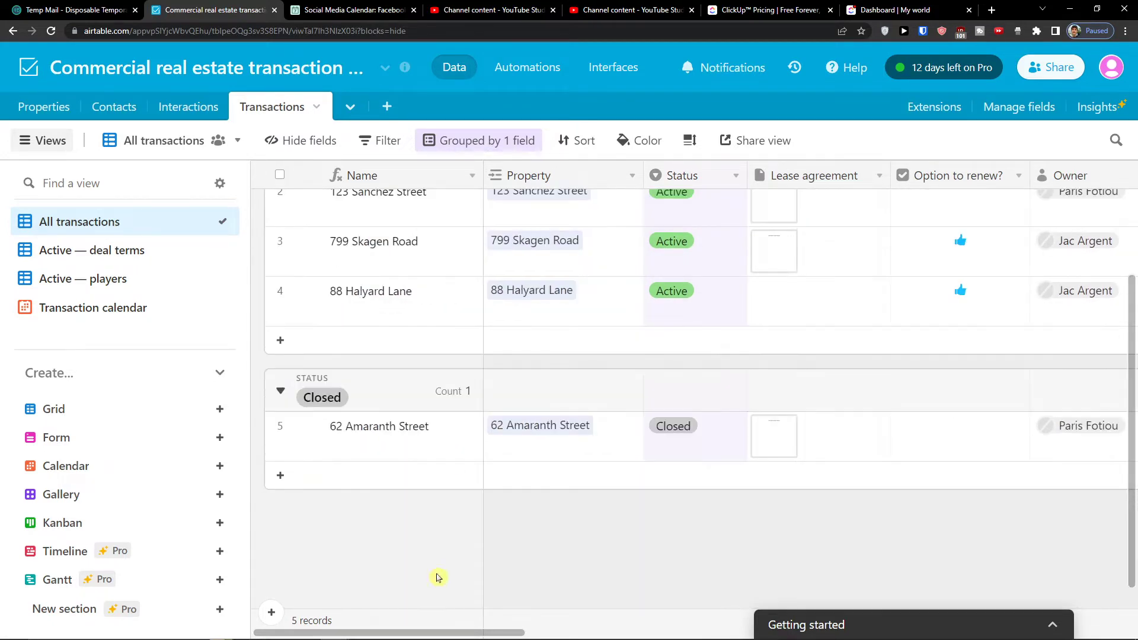
{"action": "left_click_drag", "start_coordinate": [444, 635], "coordinate": [725, 633]}
{"action": "scroll", "coordinate": [539, 539], "scroll_direction": "up", "scroll_amount": 2}
{"action": "left_click", "coordinate": [721, 626]}
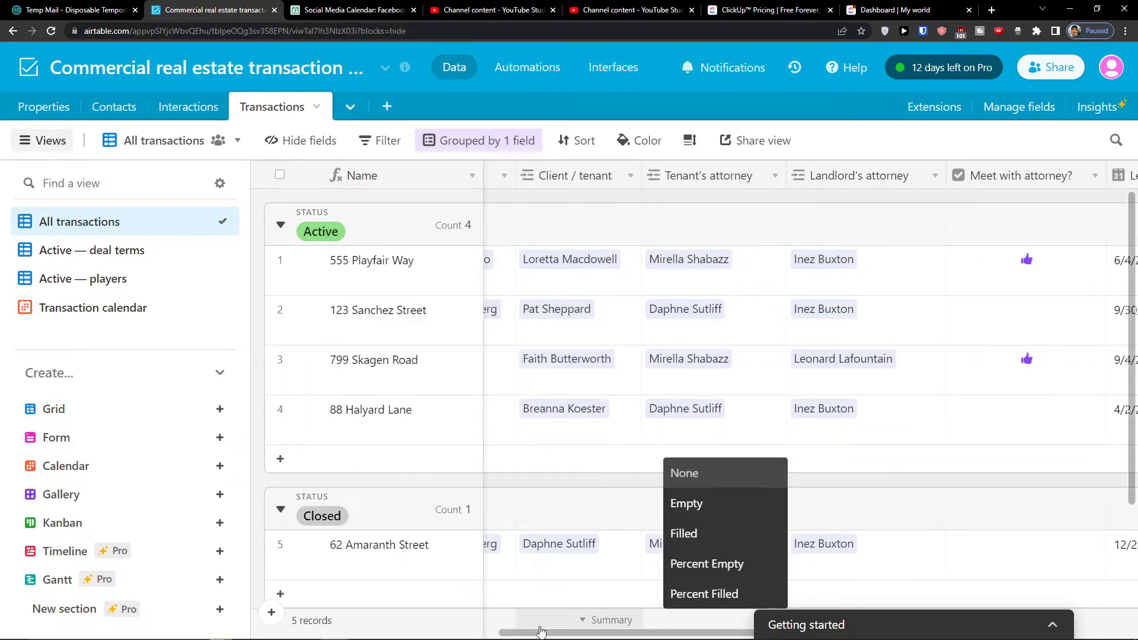
{"action": "left_click_drag", "start_coordinate": [539, 634], "coordinate": [296, 623]}
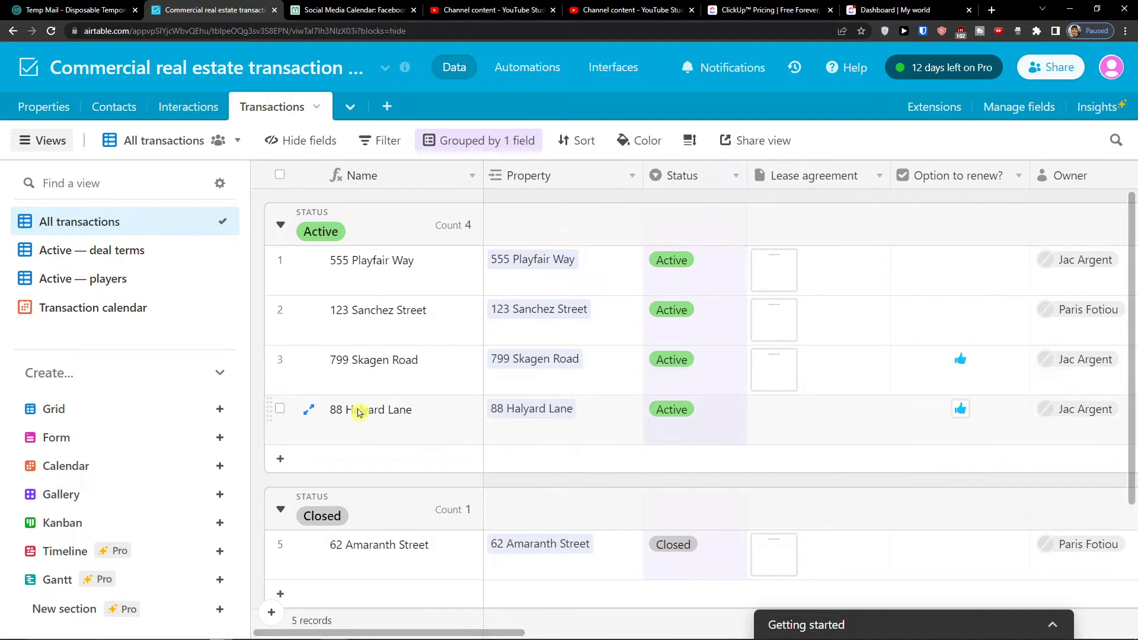
Select a transaction, then view it in Active — deal terms and Active — players.
{"action": "left_click", "coordinate": [356, 409]}
{"action": "left_click", "coordinate": [151, 251]}
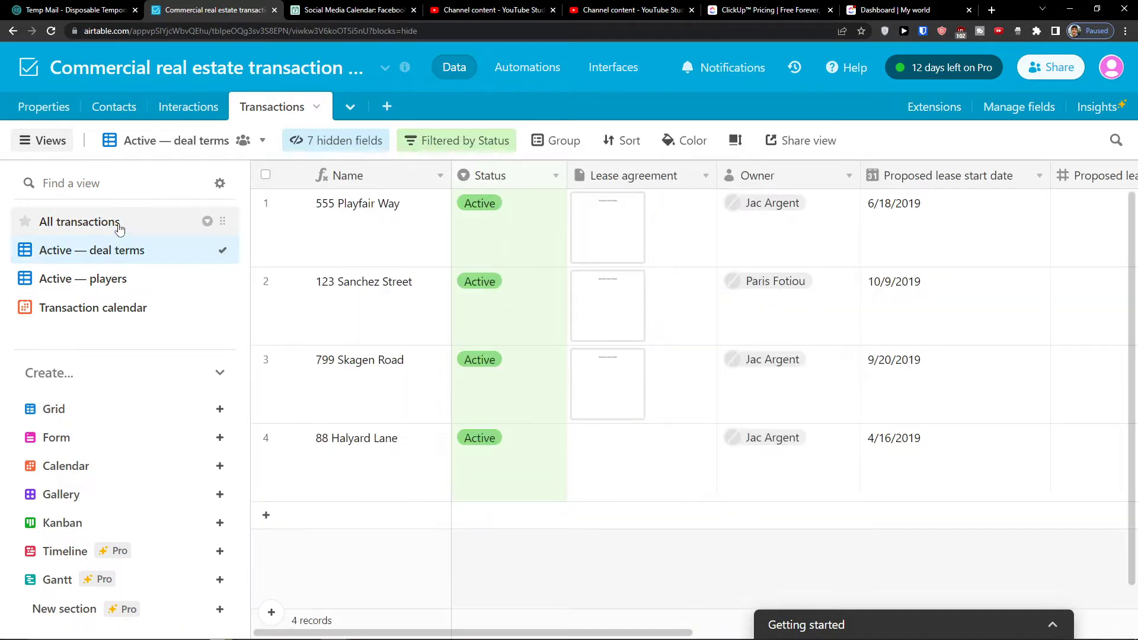
{"action": "left_click", "coordinate": [107, 280]}
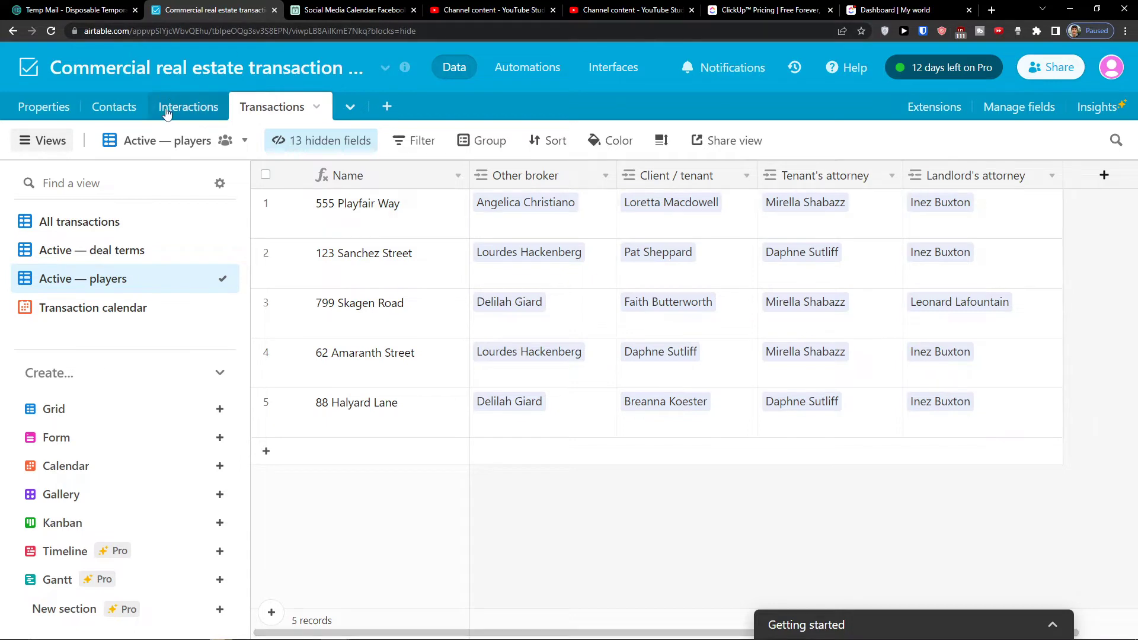
Show the Contacts table's Attorneys view and bring up the actions for one attorney record.
{"action": "left_click", "coordinate": [141, 114]}
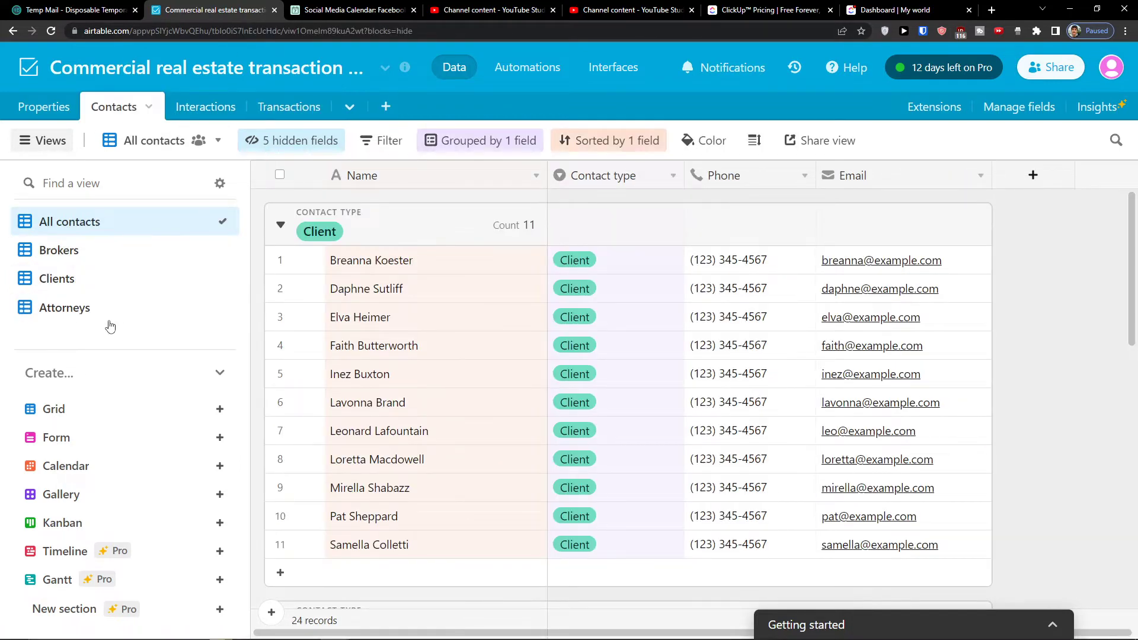
{"action": "left_click", "coordinate": [113, 314]}
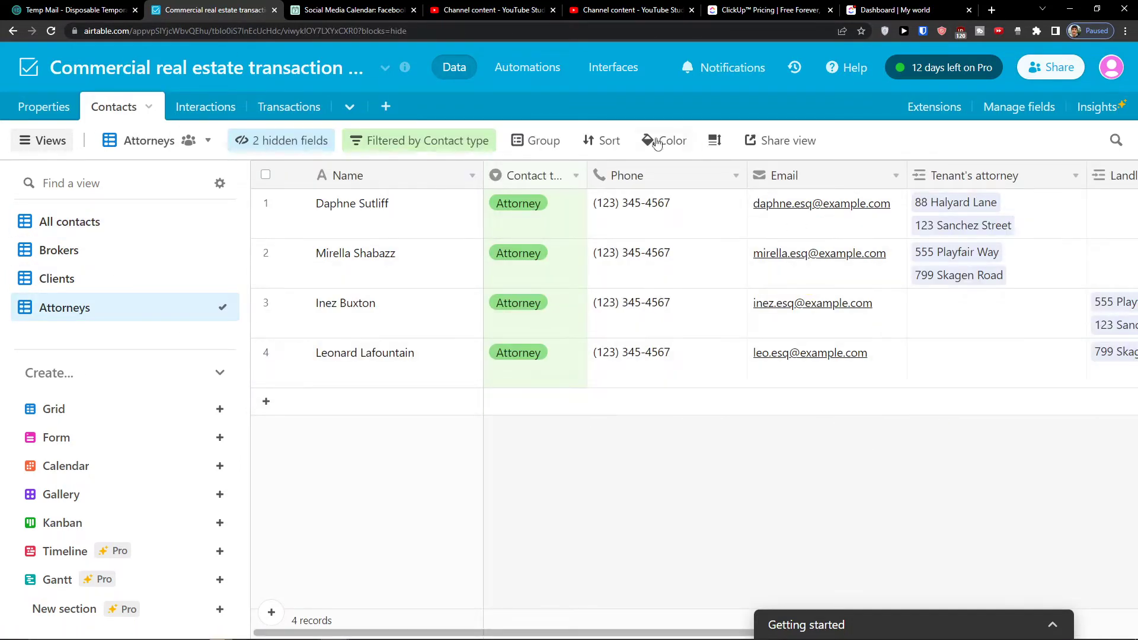
{"action": "left_click_drag", "start_coordinate": [534, 355], "coordinate": [682, 368]}
{"action": "right_click", "coordinate": [682, 368]}
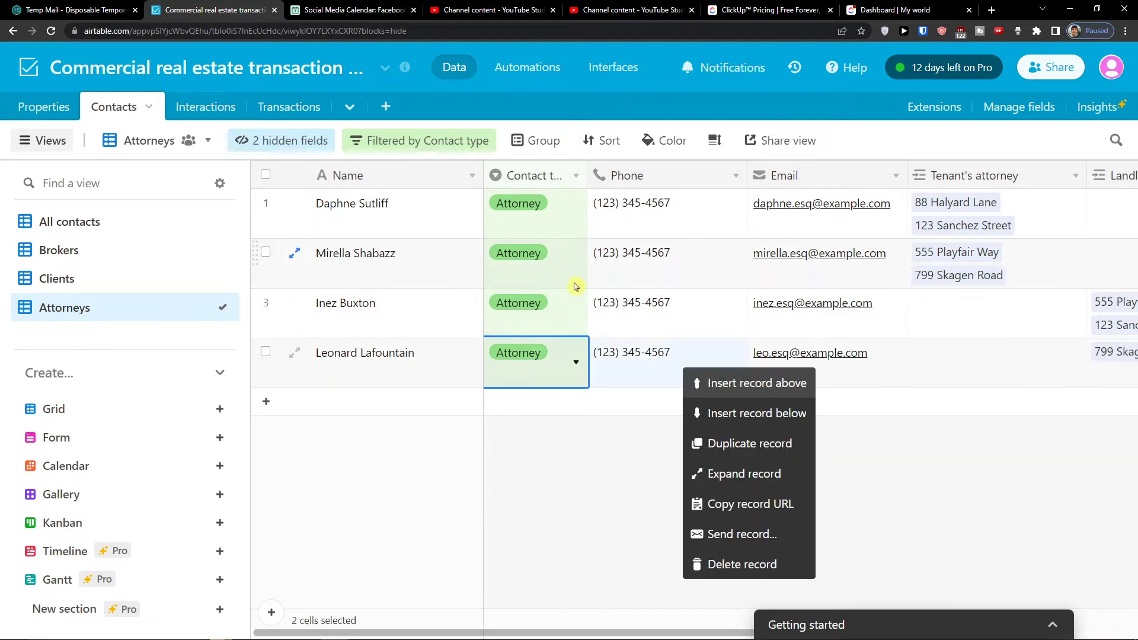
{"action": "left_click", "coordinate": [178, 309]}
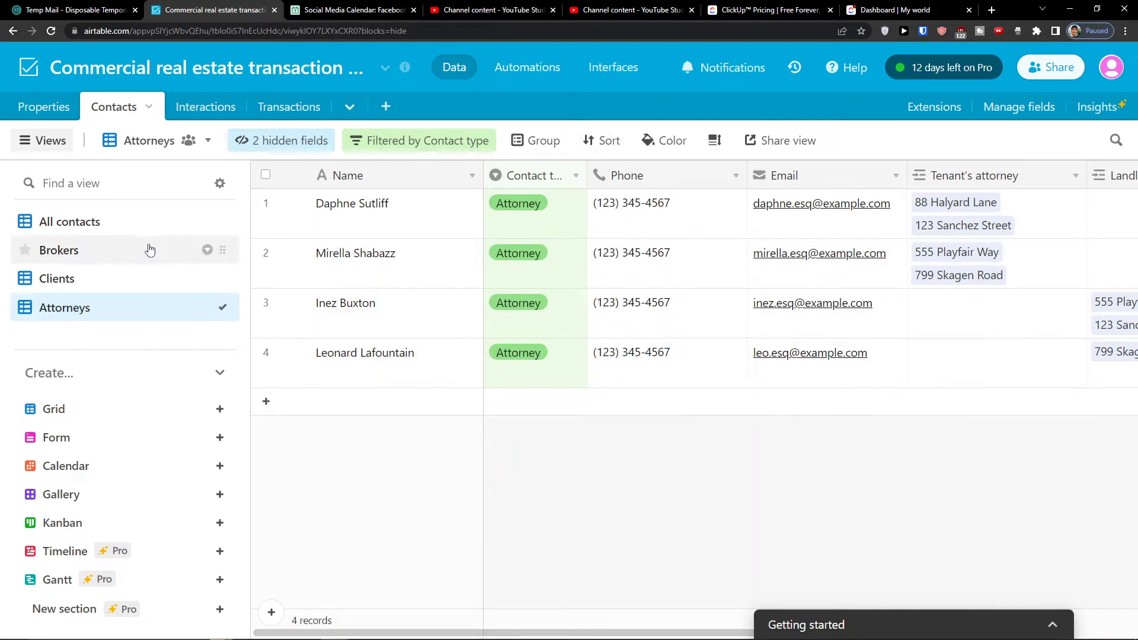
Return to All contacts and view a contact's type options without changing them.
{"action": "left_click", "coordinate": [147, 225]}
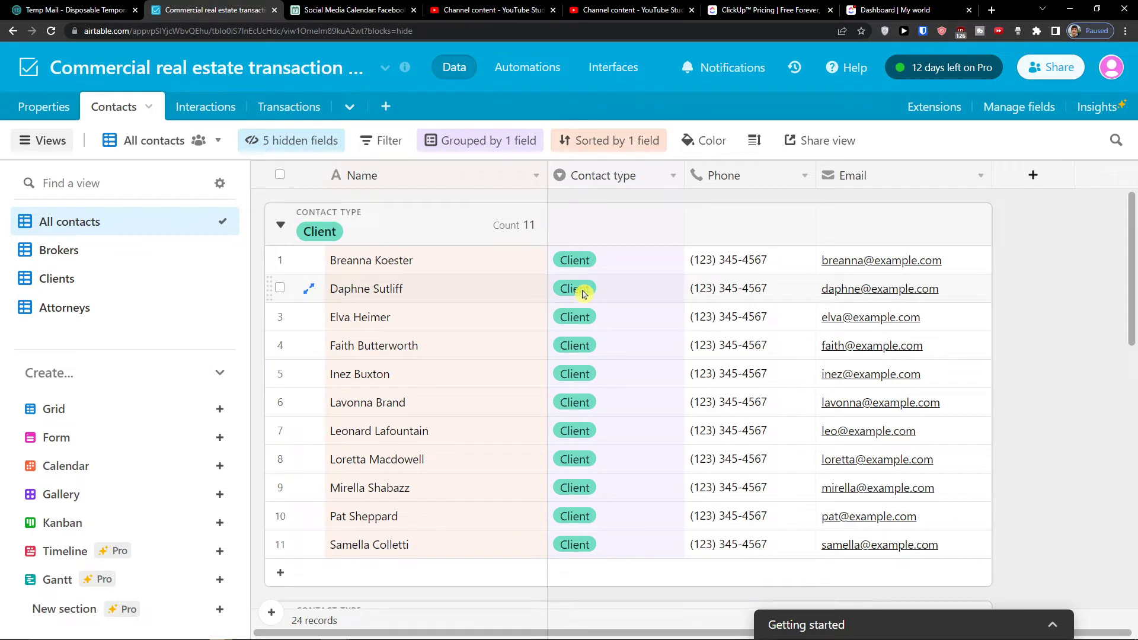
{"action": "left_click", "coordinate": [656, 284]}
{"action": "left_click", "coordinate": [655, 287]}
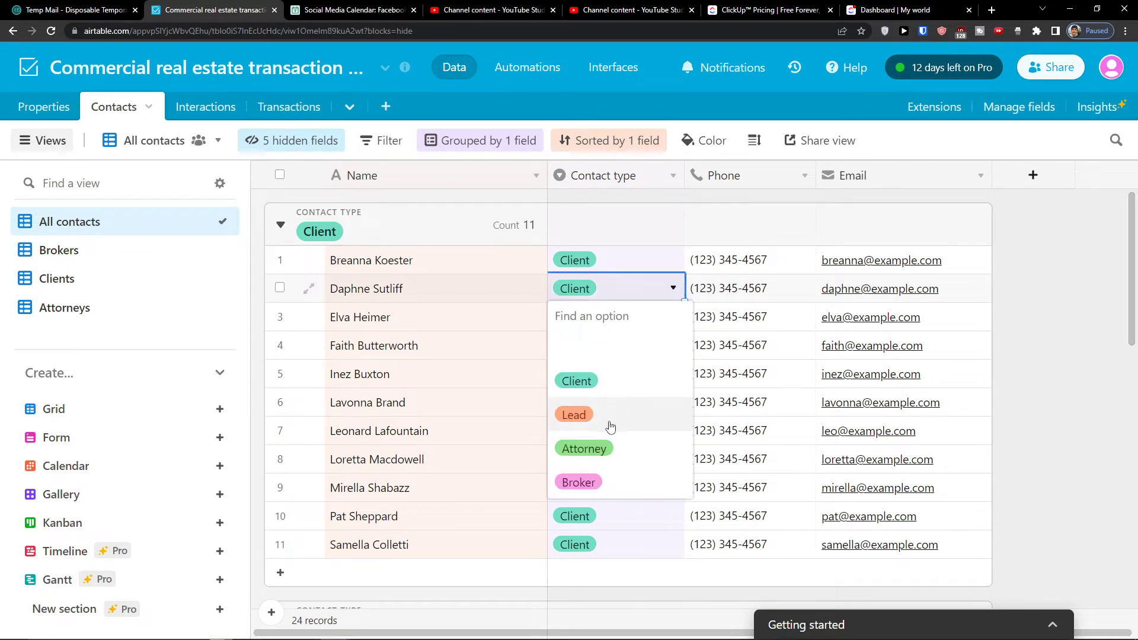
{"action": "left_click", "coordinate": [469, 346]}
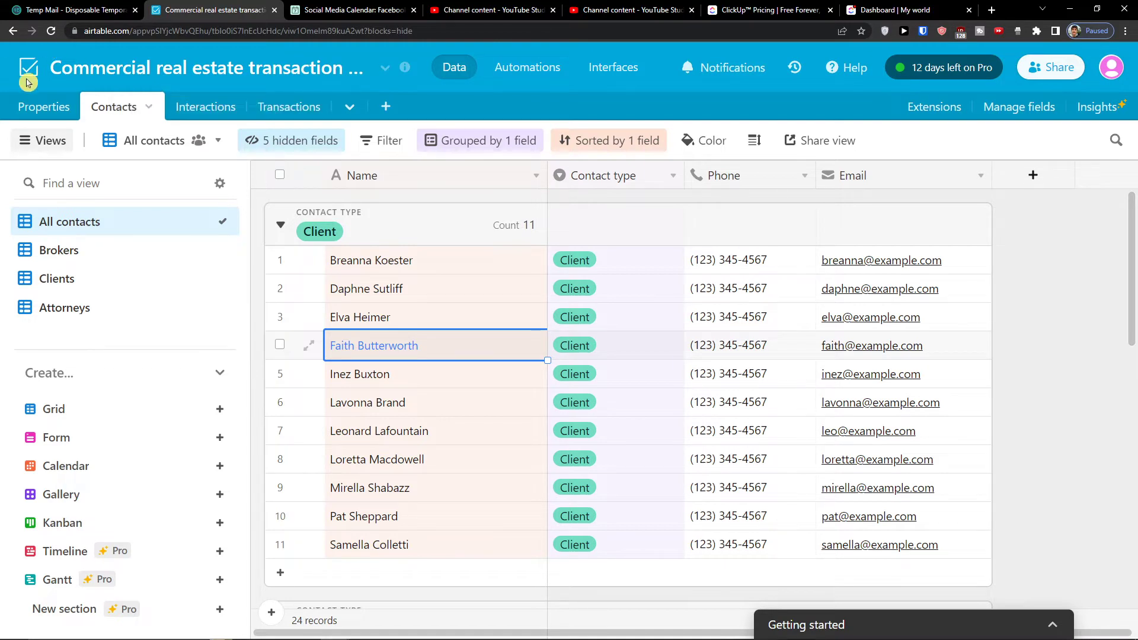
Go to the Airtable home page and search the template gallery for 'CRM'.
{"action": "left_click", "coordinate": [27, 82]}
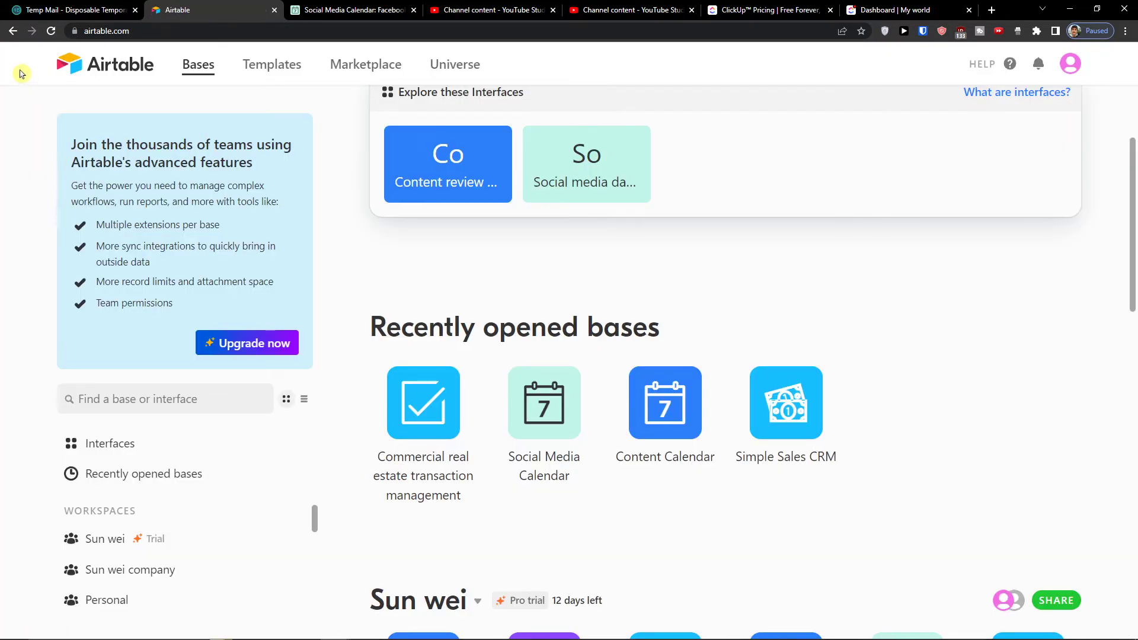
{"action": "scroll", "coordinate": [613, 295], "scroll_direction": "down", "scroll_amount": 3}
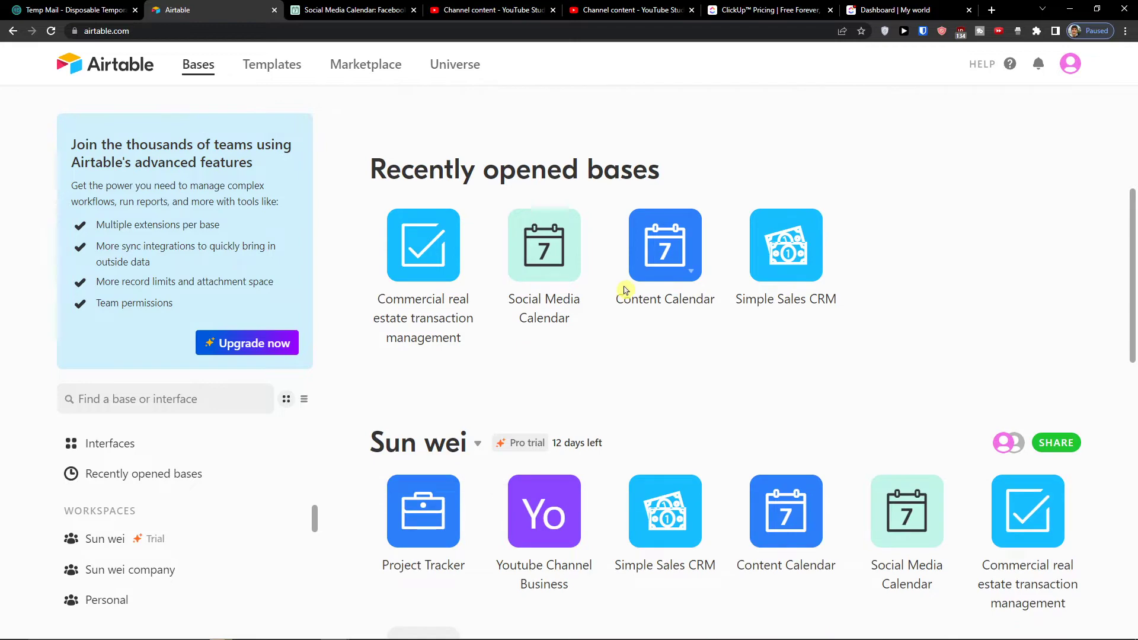
{"action": "scroll", "coordinate": [625, 288], "scroll_direction": "up", "scroll_amount": 5}
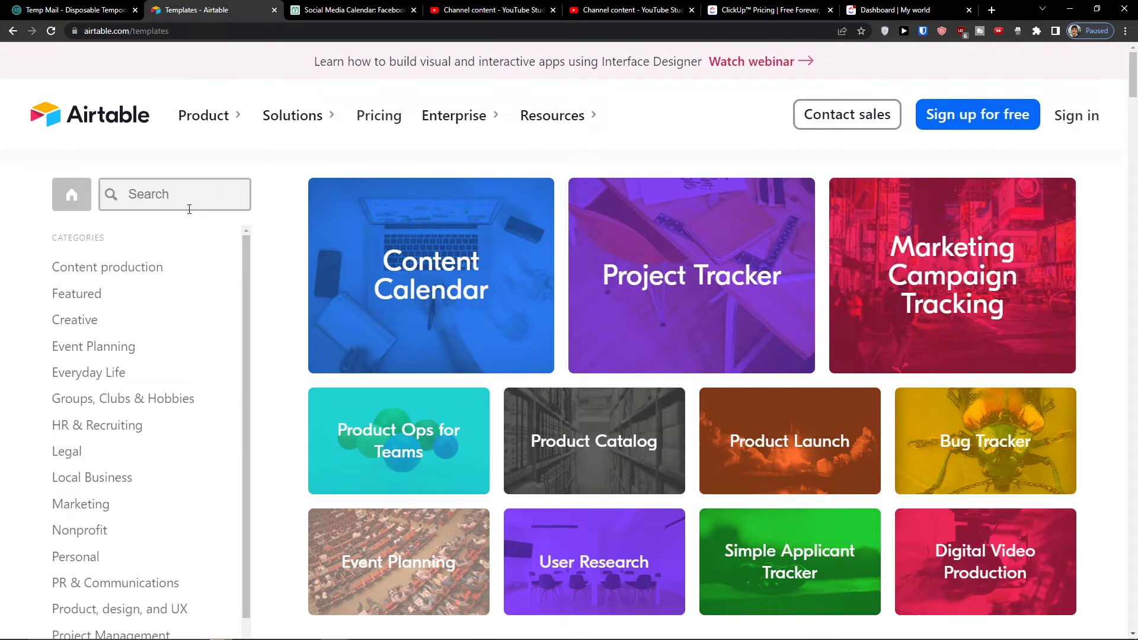
{"action": "left_click", "coordinate": [189, 208]}
{"action": "type", "text": "CRM"}
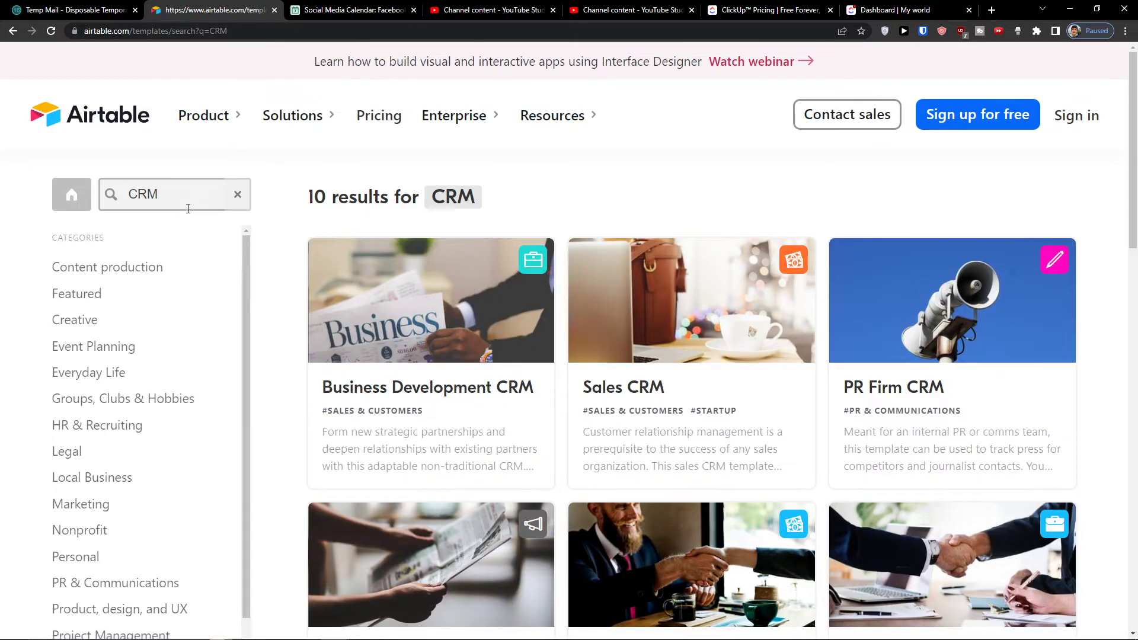
{"action": "scroll", "coordinate": [791, 396], "scroll_direction": "down", "scroll_amount": 2}
{"action": "scroll", "coordinate": [791, 388], "scroll_direction": "down", "scroll_amount": 7}
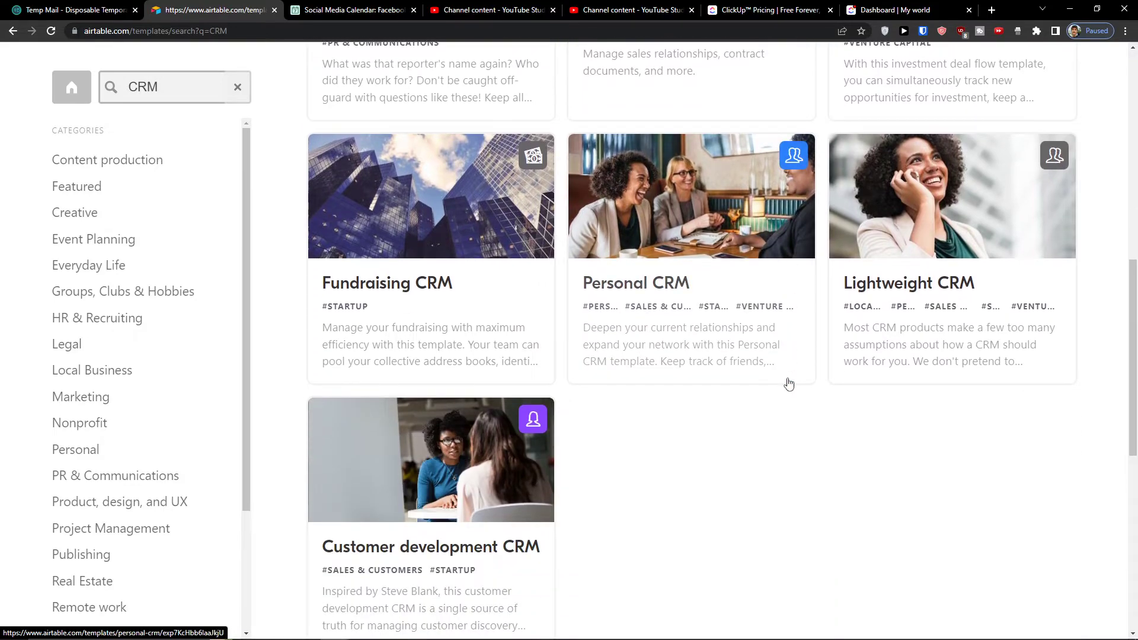
{"action": "scroll", "coordinate": [788, 384], "scroll_direction": "up", "scroll_amount": 9}
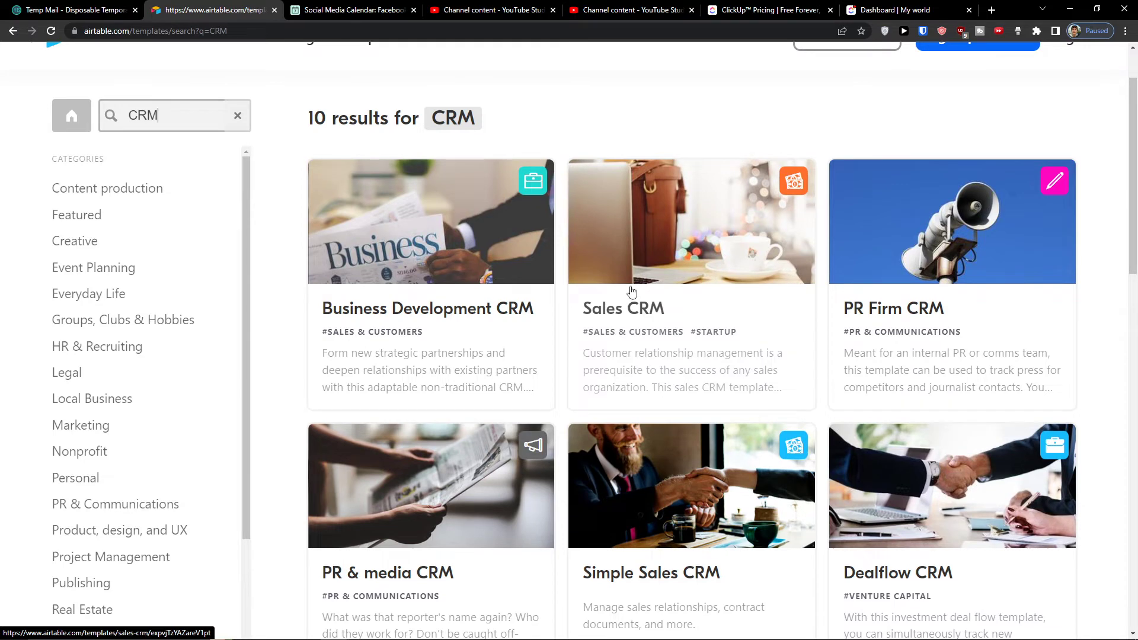
Create a new base from the Sales CRM template in the chosen workspace.
{"action": "left_click", "coordinate": [623, 317]}
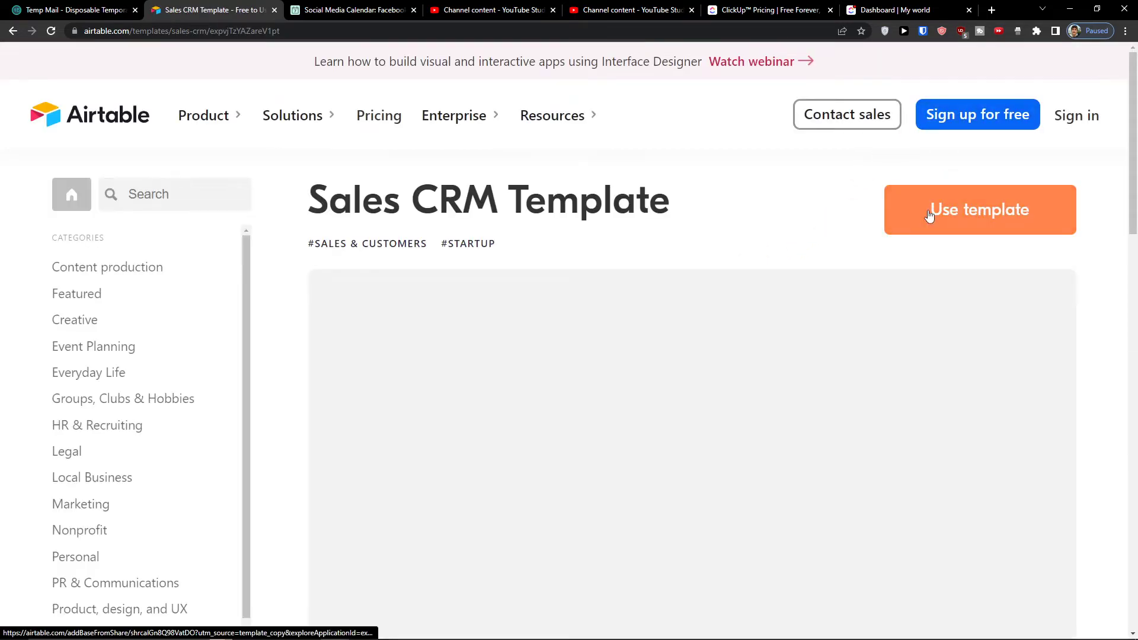
{"action": "left_click", "coordinate": [929, 215]}
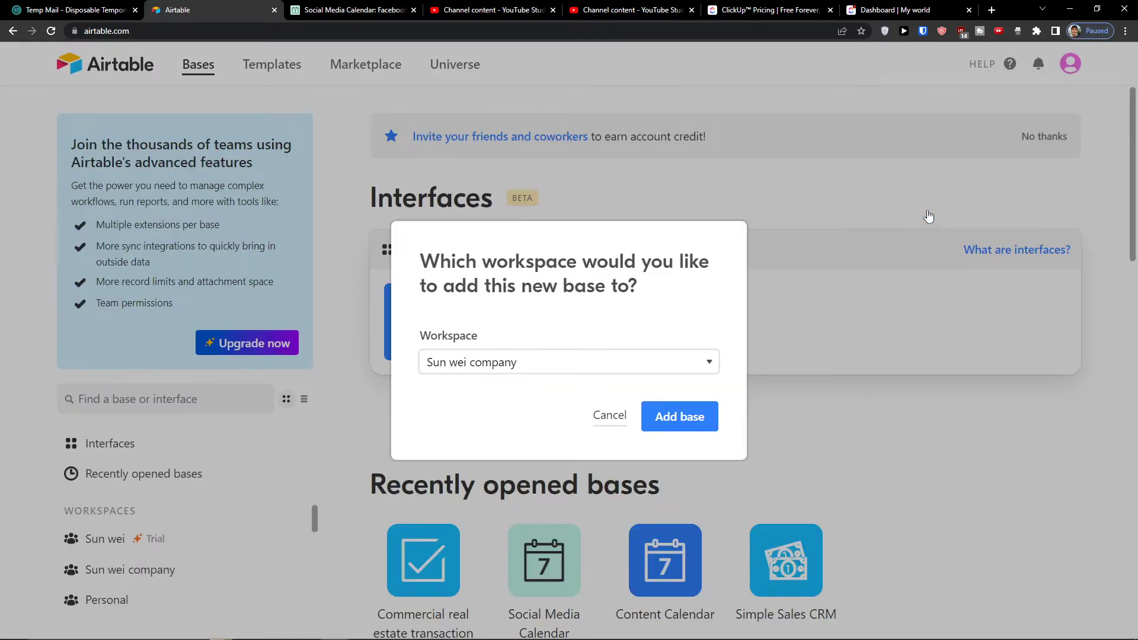
{"action": "left_click", "coordinate": [593, 364]}
{"action": "left_click", "coordinate": [602, 384]}
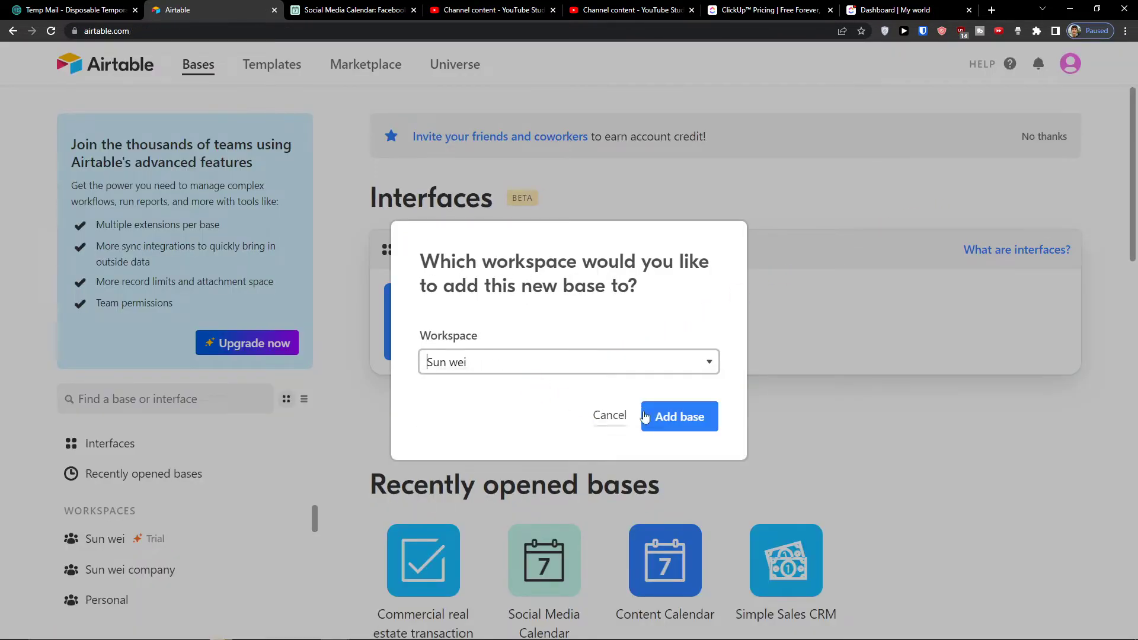
{"action": "left_click", "coordinate": [664, 416]}
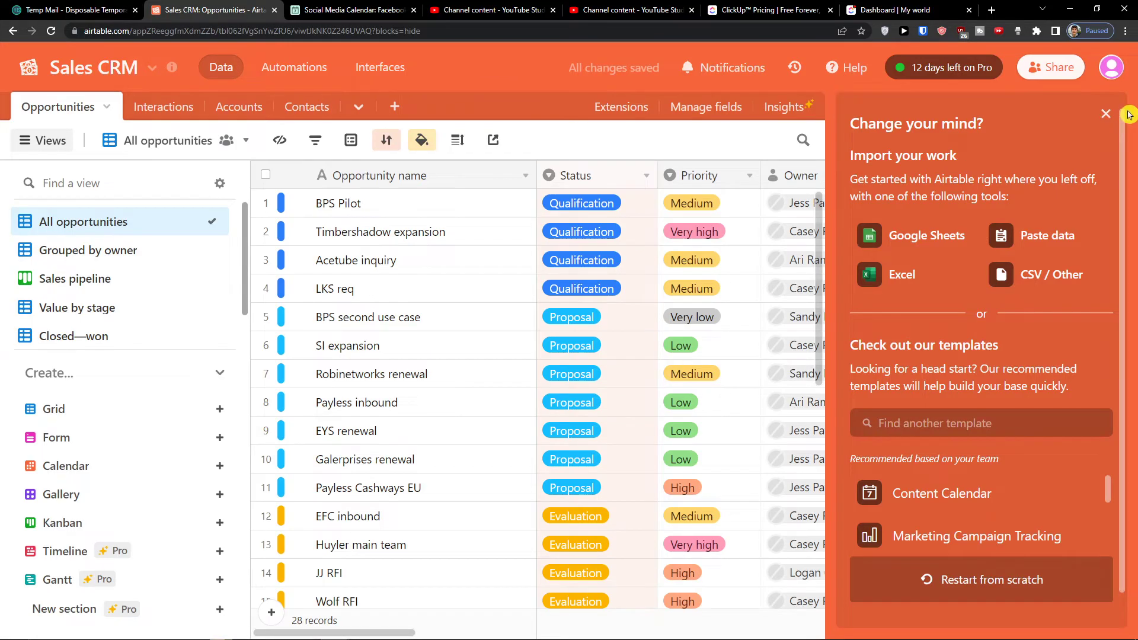
Dismiss the import and template suggestions and collapse the getting started guide.
{"action": "left_click", "coordinate": [1106, 115]}
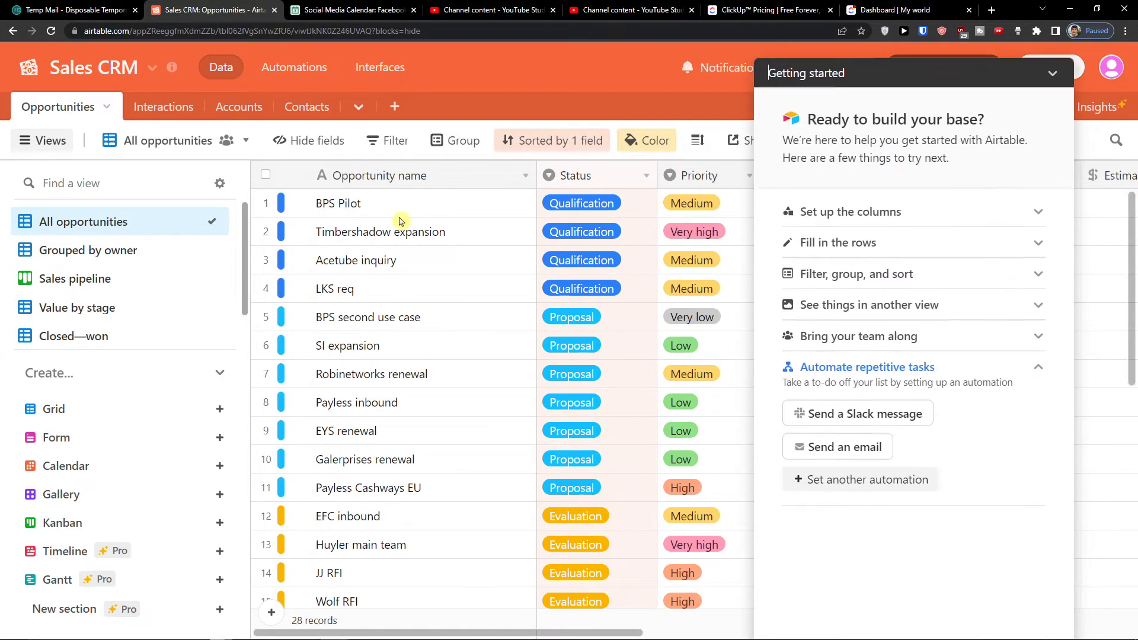
{"action": "left_click", "coordinate": [1053, 72]}
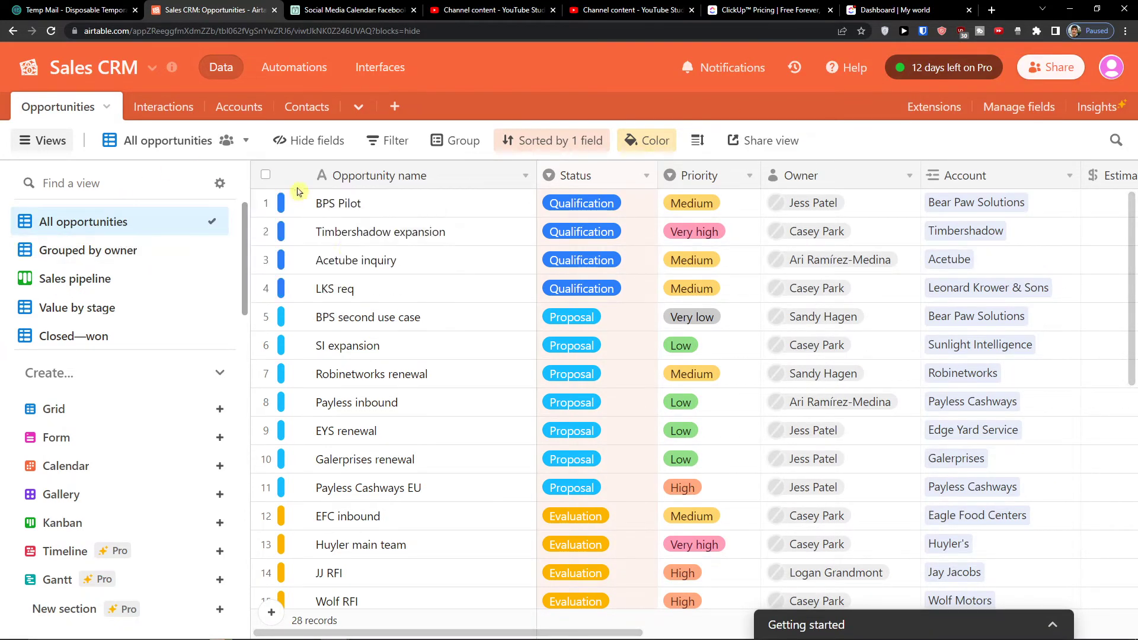
{"action": "scroll", "coordinate": [409, 301], "scroll_direction": "down", "scroll_amount": 8}
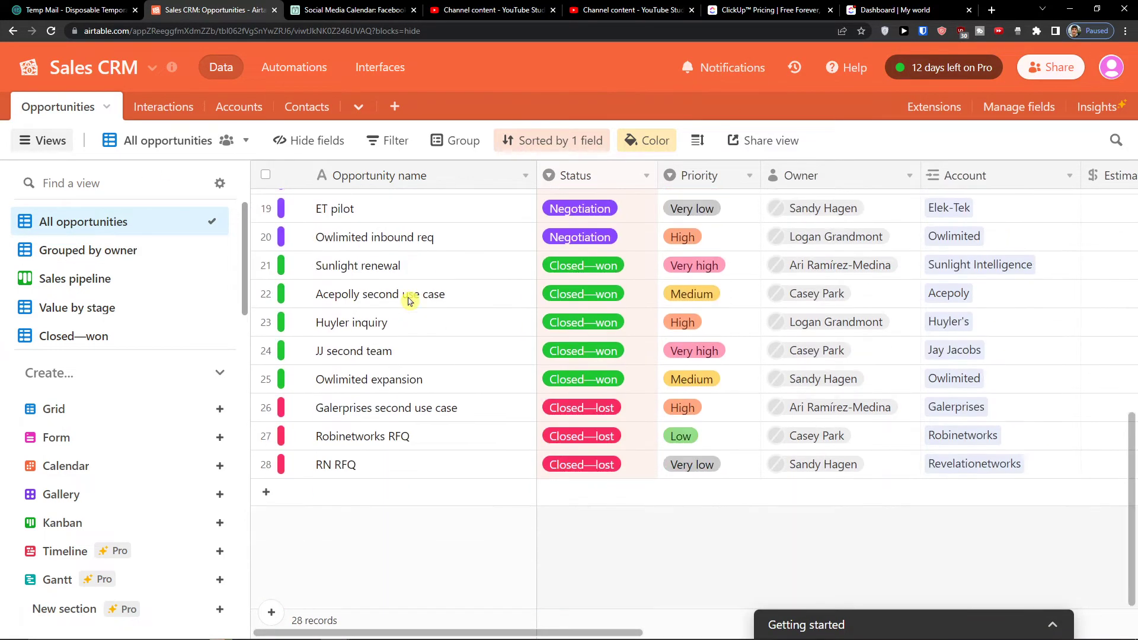
{"action": "scroll", "coordinate": [409, 301], "scroll_direction": "up", "scroll_amount": 7}
{"action": "scroll", "coordinate": [409, 301], "scroll_direction": "up", "scroll_amount": 1}
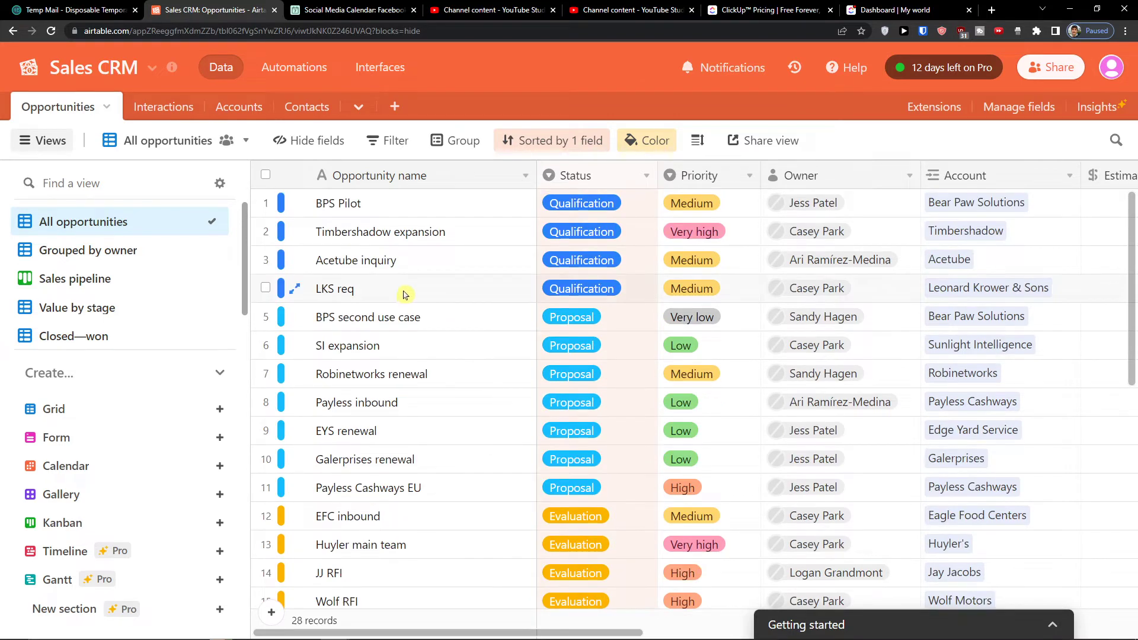
{"action": "scroll", "coordinate": [297, 284], "scroll_direction": "down", "scroll_amount": 8}
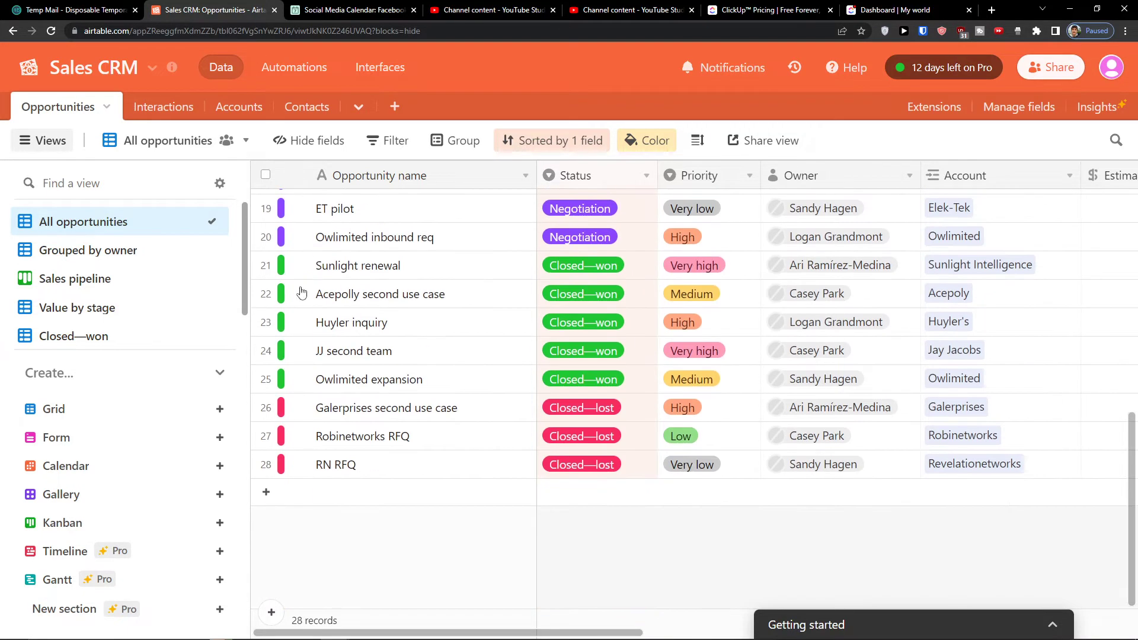
Add a blank 29th opportunity record and select its empty name cell.
{"action": "left_click", "coordinate": [352, 497]}
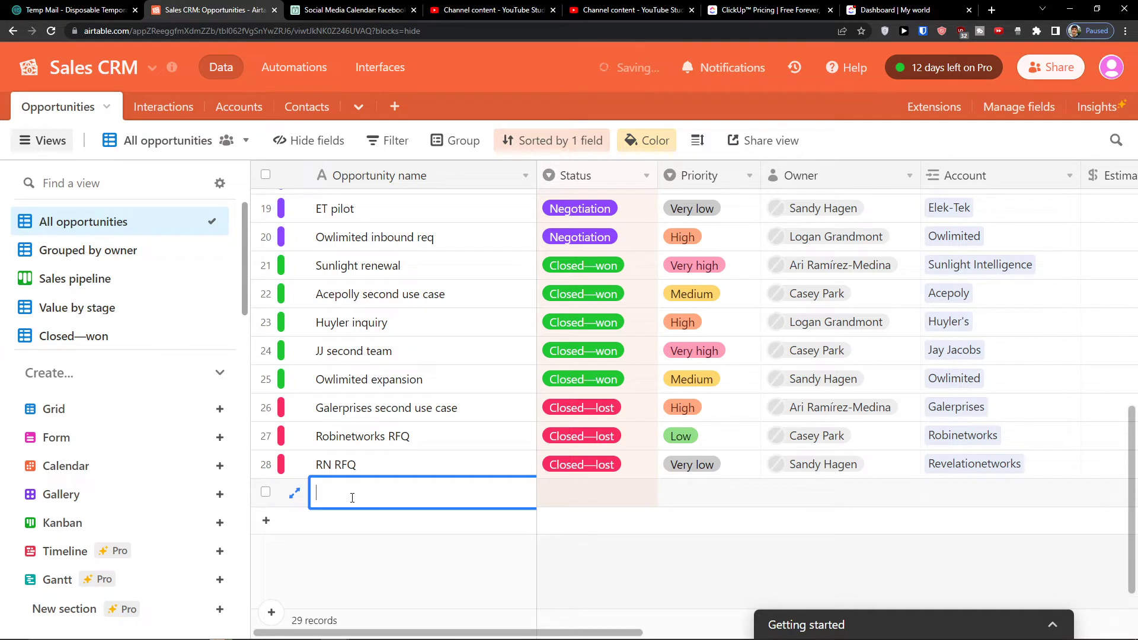
{"action": "scroll", "coordinate": [351, 497], "scroll_direction": "down", "scroll_amount": 1}
{"action": "left_click", "coordinate": [573, 146]}
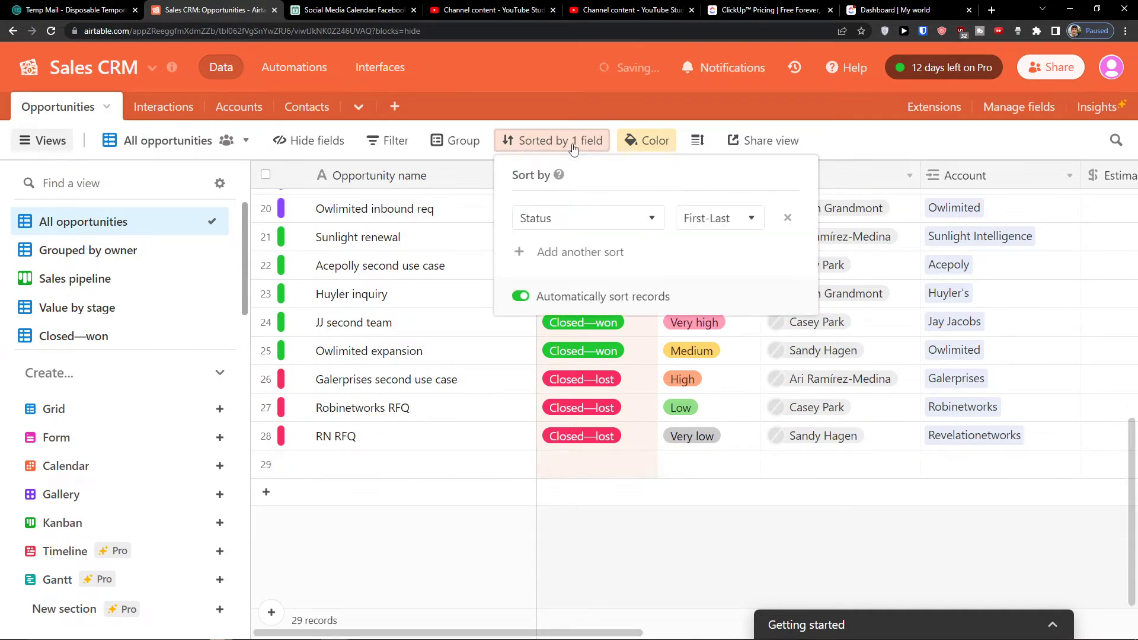
{"action": "left_click", "coordinate": [403, 471]}
{"action": "left_click", "coordinate": [401, 470]}
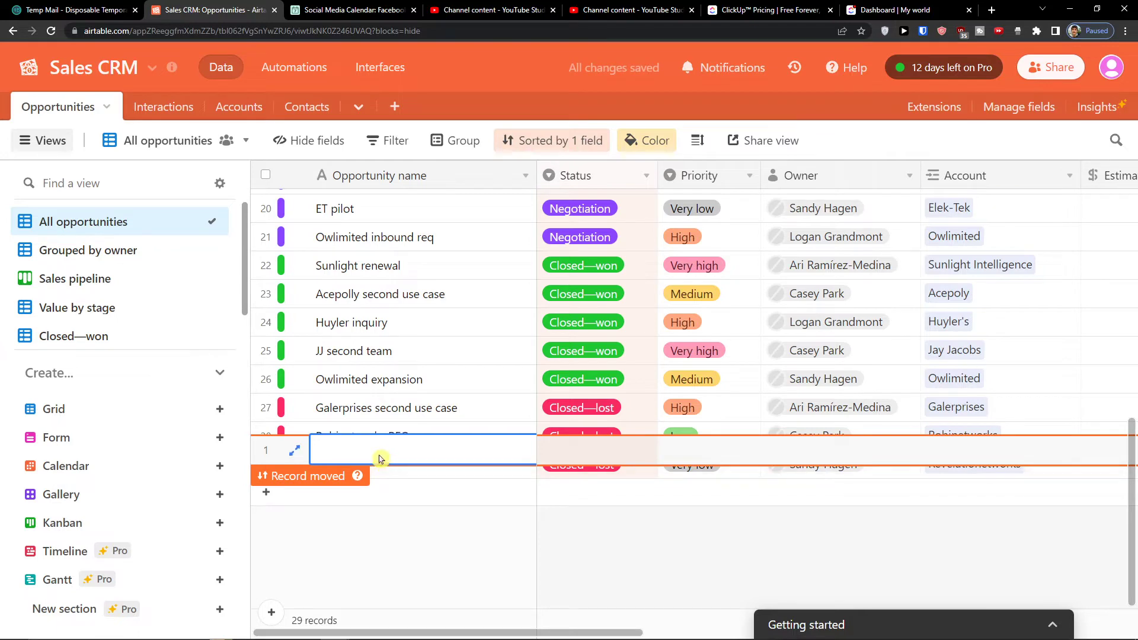
{"action": "scroll", "coordinate": [409, 533], "scroll_direction": "up", "scroll_amount": 7}
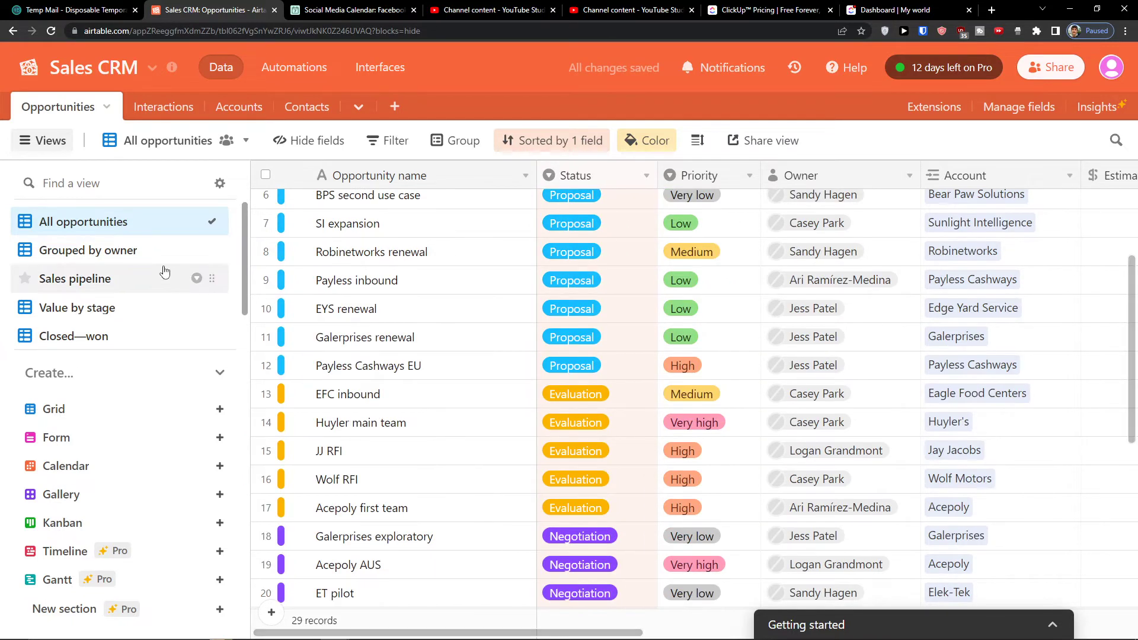
Browse the Grouped by owner and Sales pipeline kanban views, then return to All opportunities.
{"action": "left_click", "coordinate": [98, 252]}
{"action": "scroll", "coordinate": [451, 341], "scroll_direction": "down", "scroll_amount": 5}
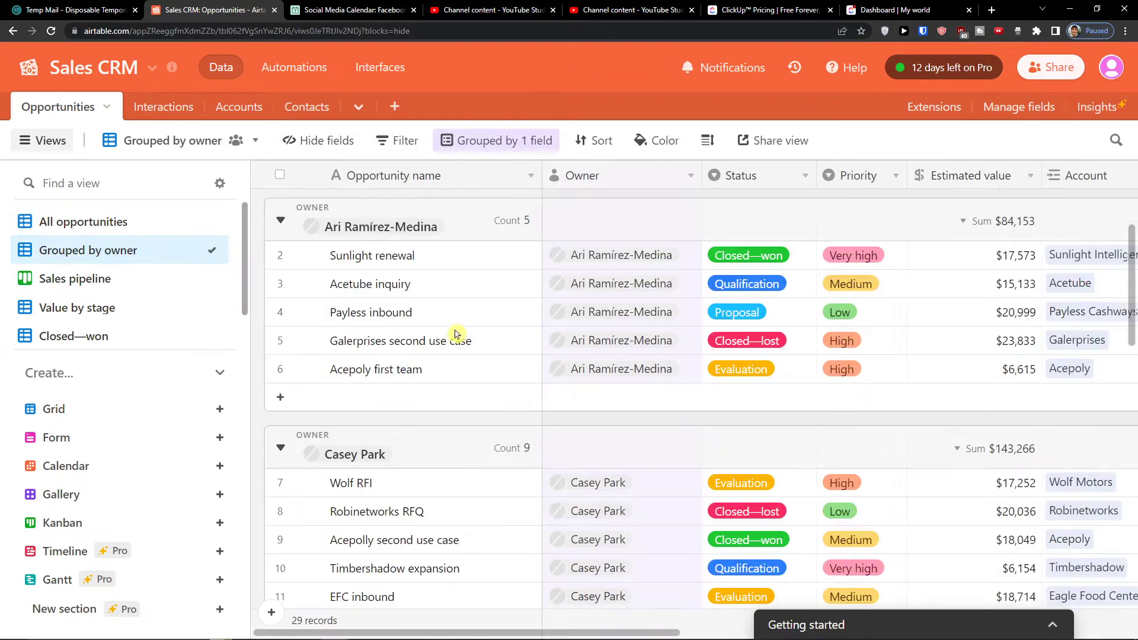
{"action": "scroll", "coordinate": [439, 343], "scroll_direction": "down", "scroll_amount": 4}
{"action": "scroll", "coordinate": [426, 338], "scroll_direction": "up", "scroll_amount": 10}
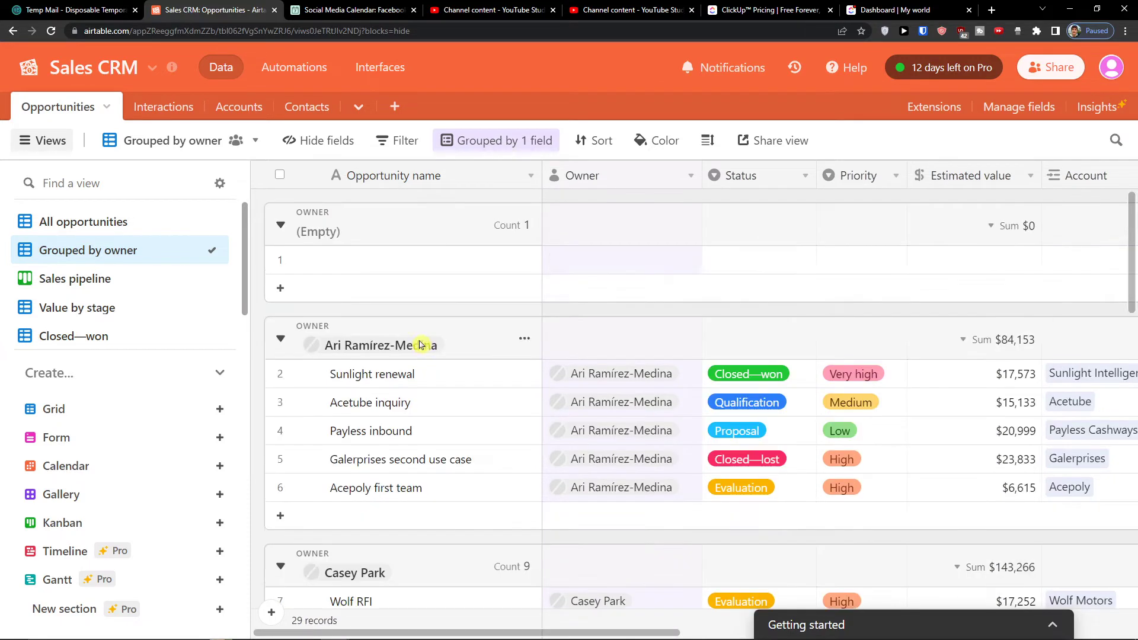
{"action": "left_click", "coordinate": [117, 279]}
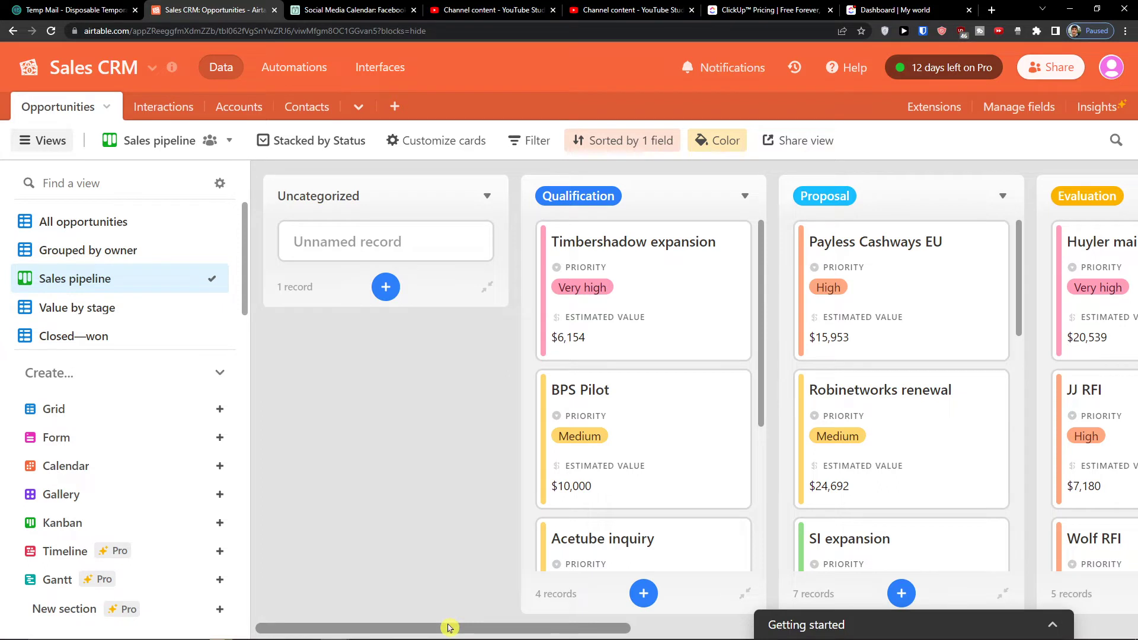
{"action": "left_click_drag", "start_coordinate": [448, 628], "coordinate": [422, 581]}
{"action": "left_click", "coordinate": [149, 224]}
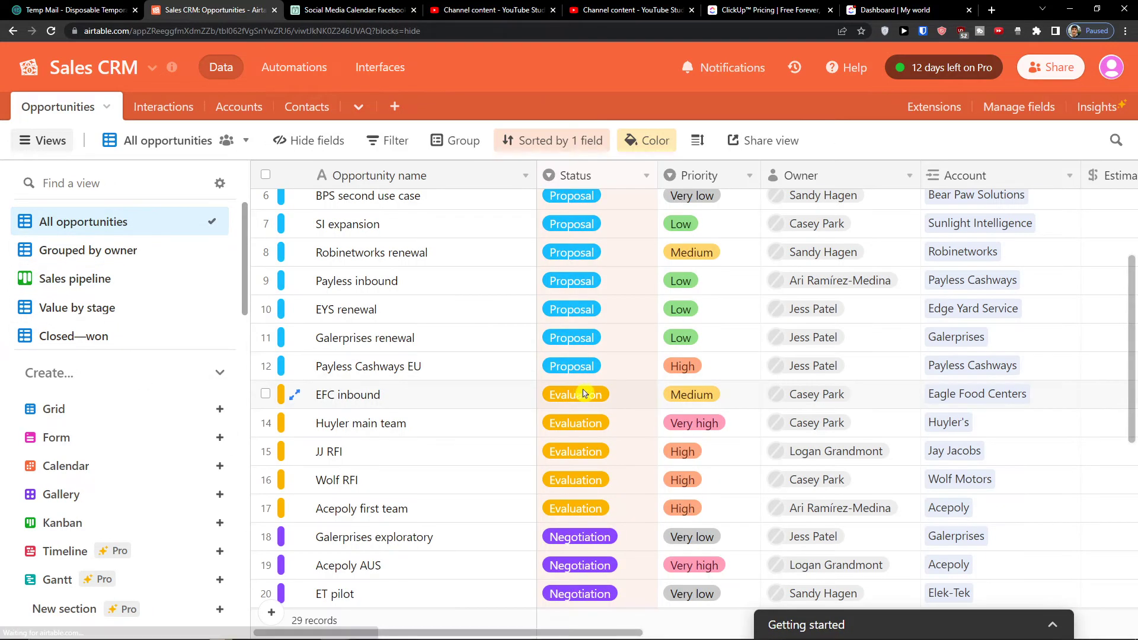
Review opportunities grouped by Status in the Value by stage view, then open Interactions.
{"action": "scroll", "coordinate": [578, 397], "scroll_direction": "down", "scroll_amount": 6}
{"action": "scroll", "coordinate": [572, 399], "scroll_direction": "up", "scroll_amount": 8}
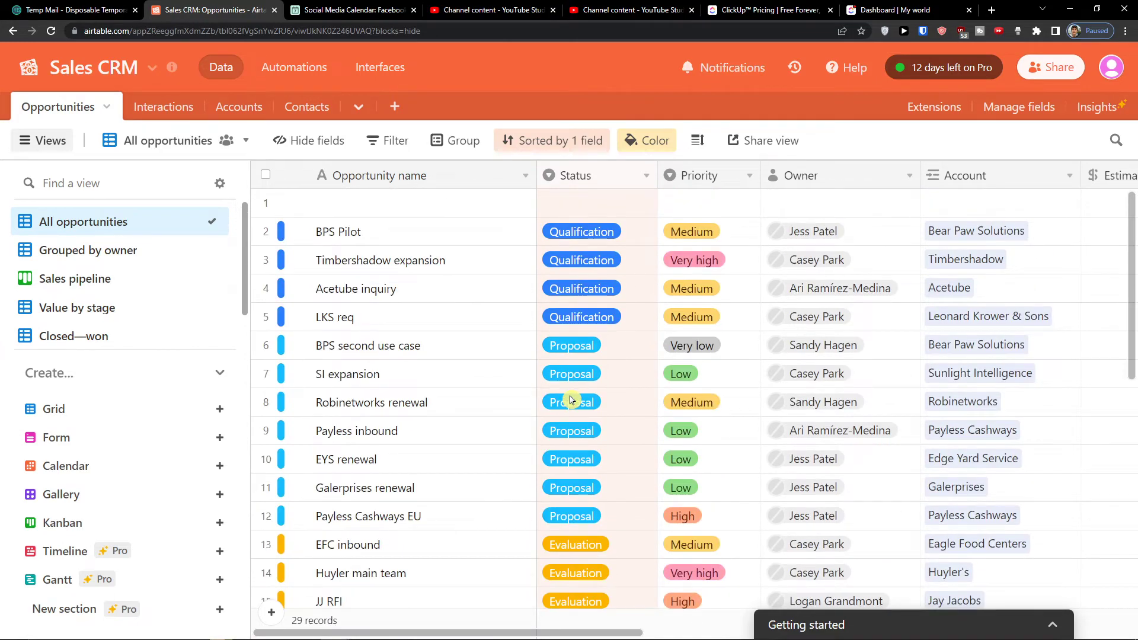
{"action": "scroll", "coordinate": [572, 399], "scroll_direction": "down", "scroll_amount": 6}
{"action": "scroll", "coordinate": [571, 394], "scroll_direction": "up", "scroll_amount": 8}
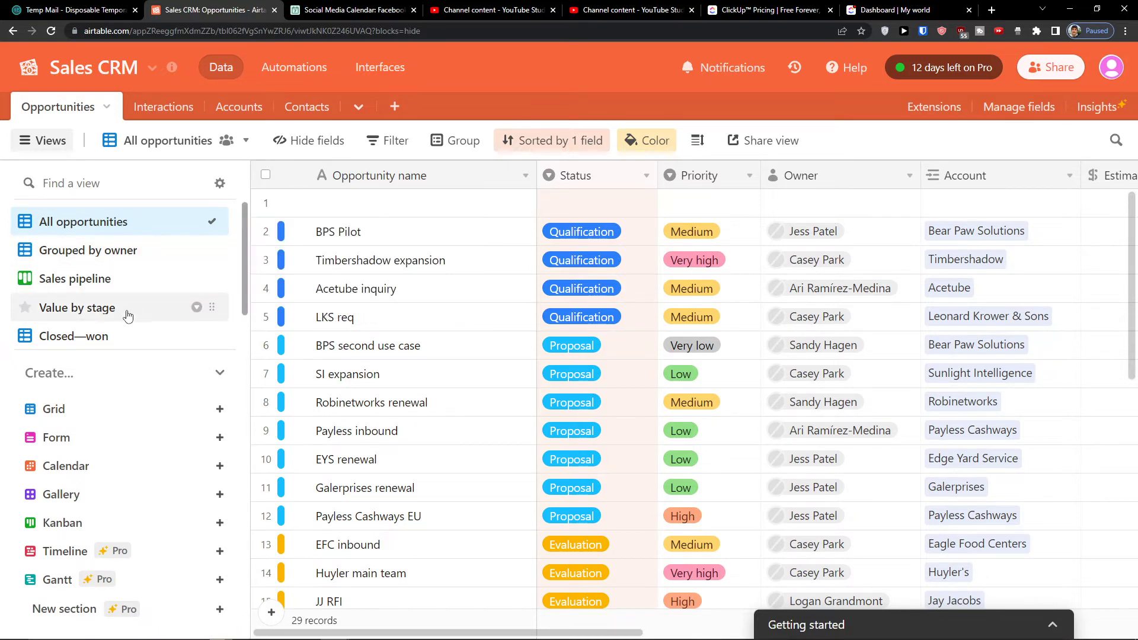
{"action": "scroll", "coordinate": [127, 315], "scroll_direction": "down", "scroll_amount": 1}
{"action": "left_click", "coordinate": [140, 267]}
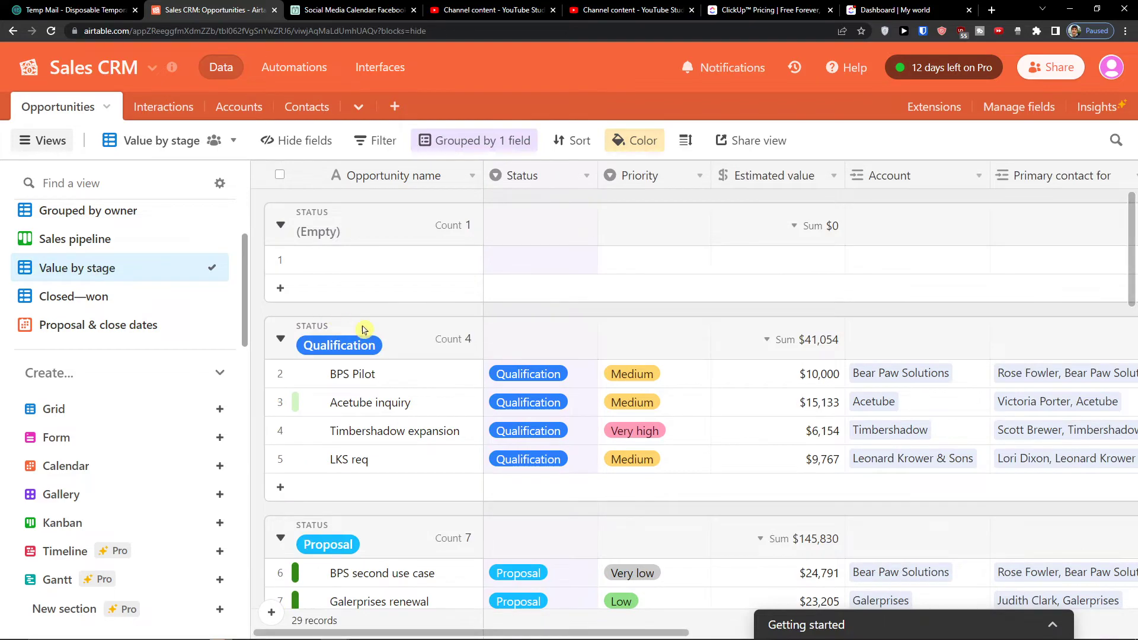
{"action": "scroll", "coordinate": [364, 329], "scroll_direction": "down", "scroll_amount": 15}
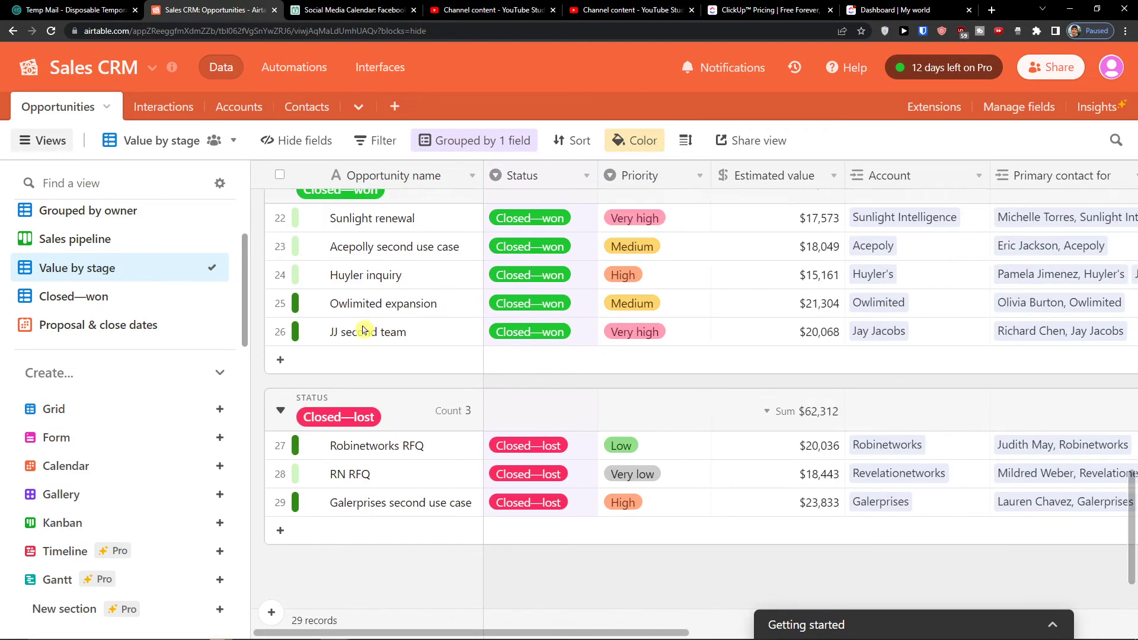
{"action": "scroll", "coordinate": [364, 330], "scroll_direction": "up", "scroll_amount": 15}
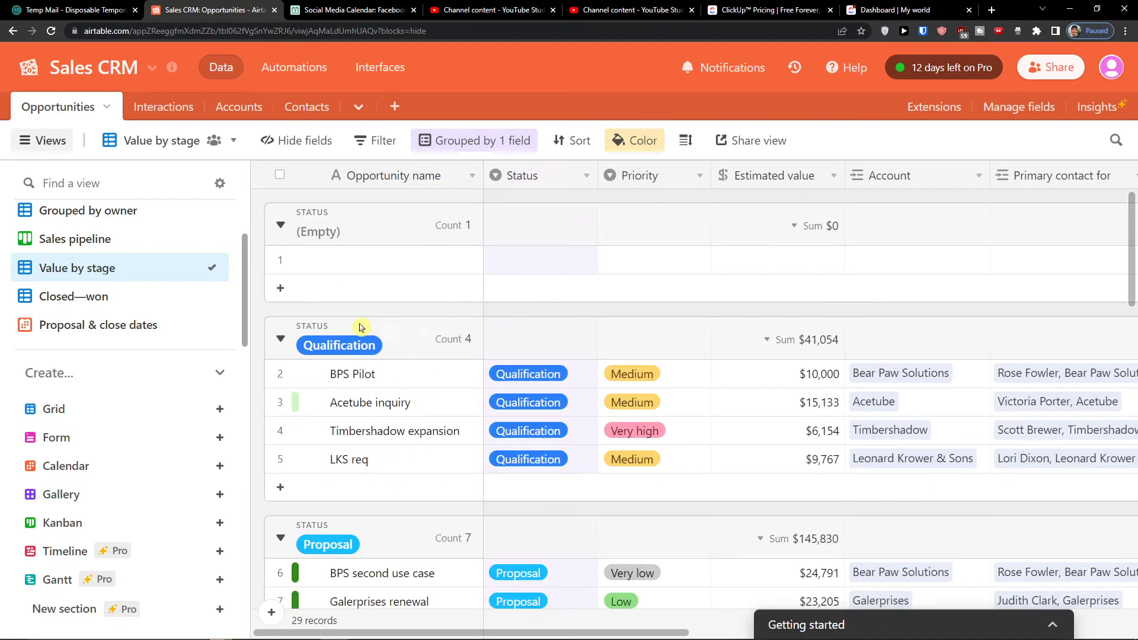
{"action": "left_click", "coordinate": [172, 118]}
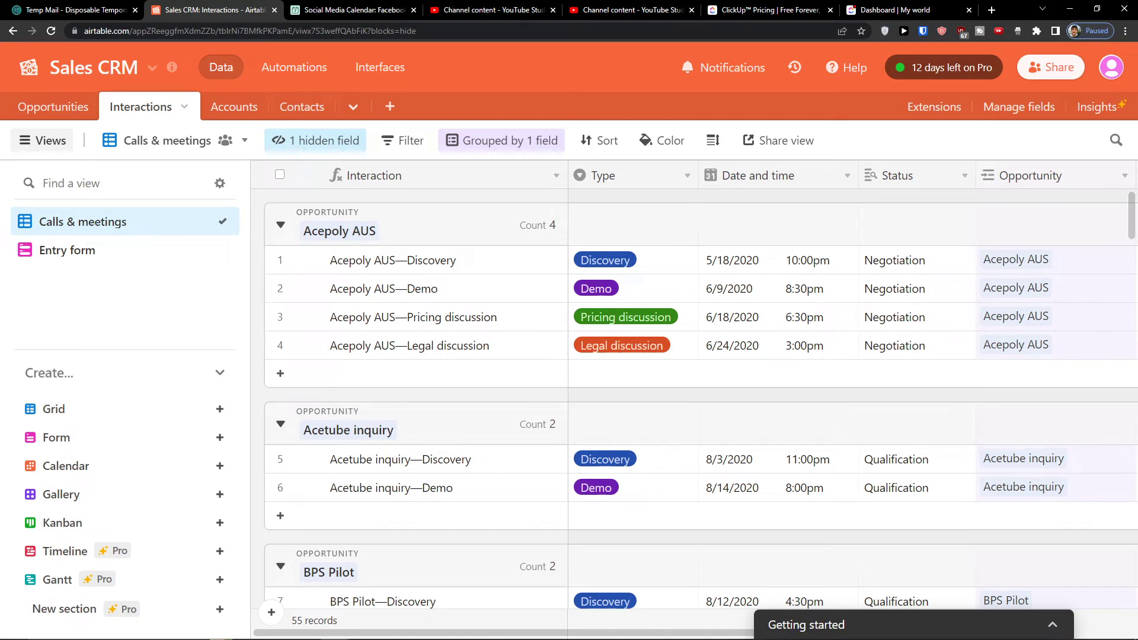
Remove the Opportunity grouping from Calls & meetings and add blank interaction record 56.
{"action": "scroll", "coordinate": [405, 307], "scroll_direction": "down", "scroll_amount": 2}
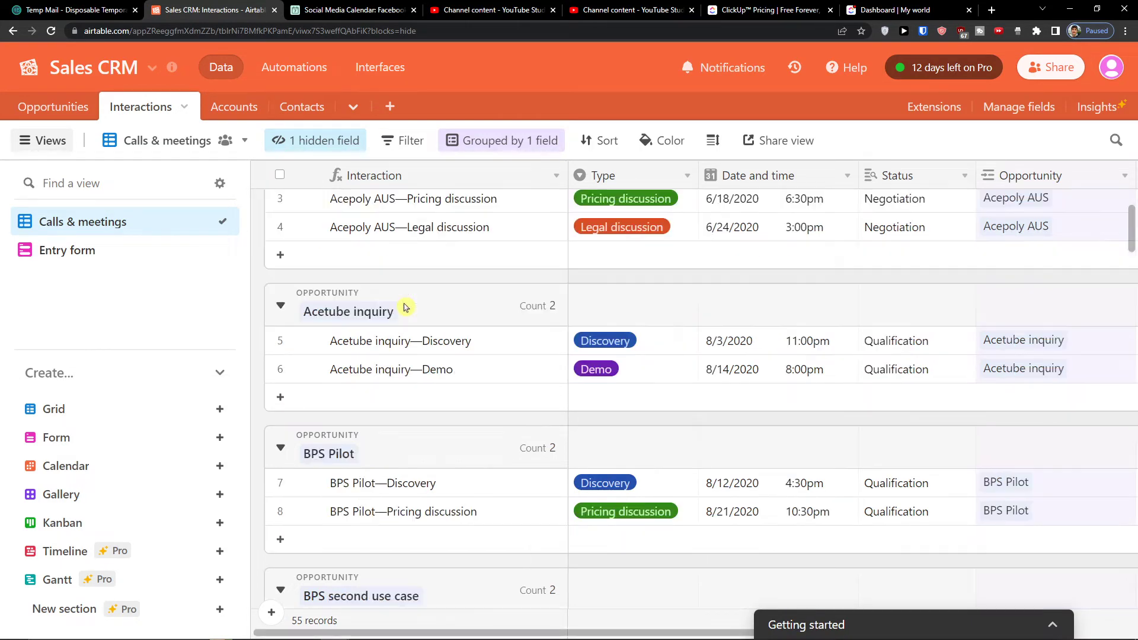
{"action": "scroll", "coordinate": [403, 308], "scroll_direction": "down", "scroll_amount": 2}
{"action": "scroll", "coordinate": [392, 296], "scroll_direction": "up", "scroll_amount": 4}
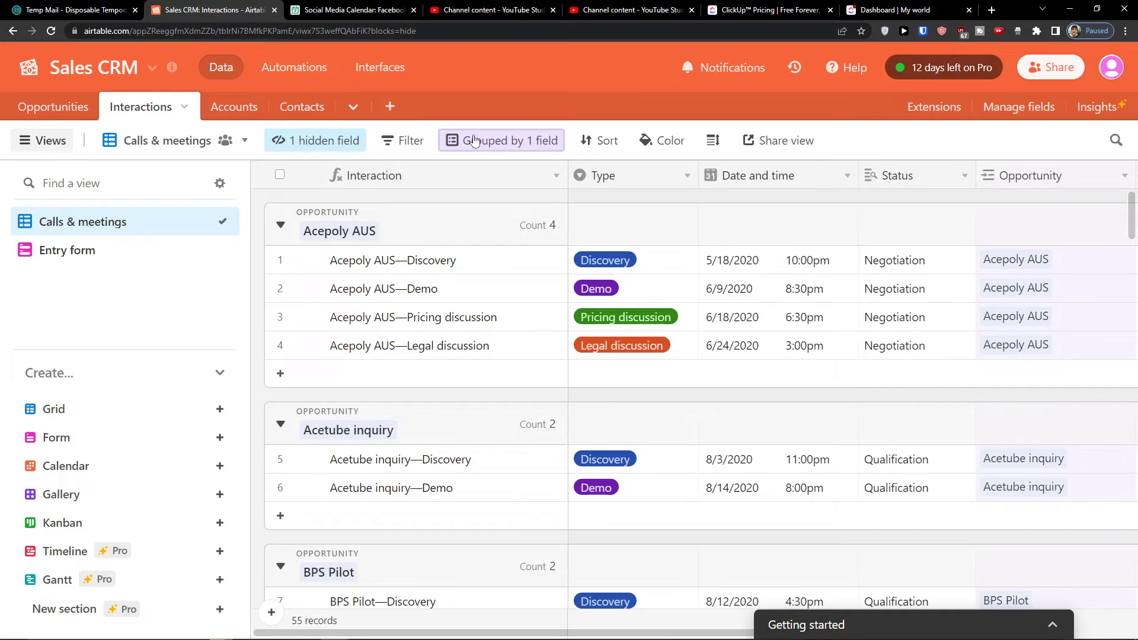
{"action": "left_click", "coordinate": [480, 149]}
{"action": "left_click", "coordinate": [756, 218]}
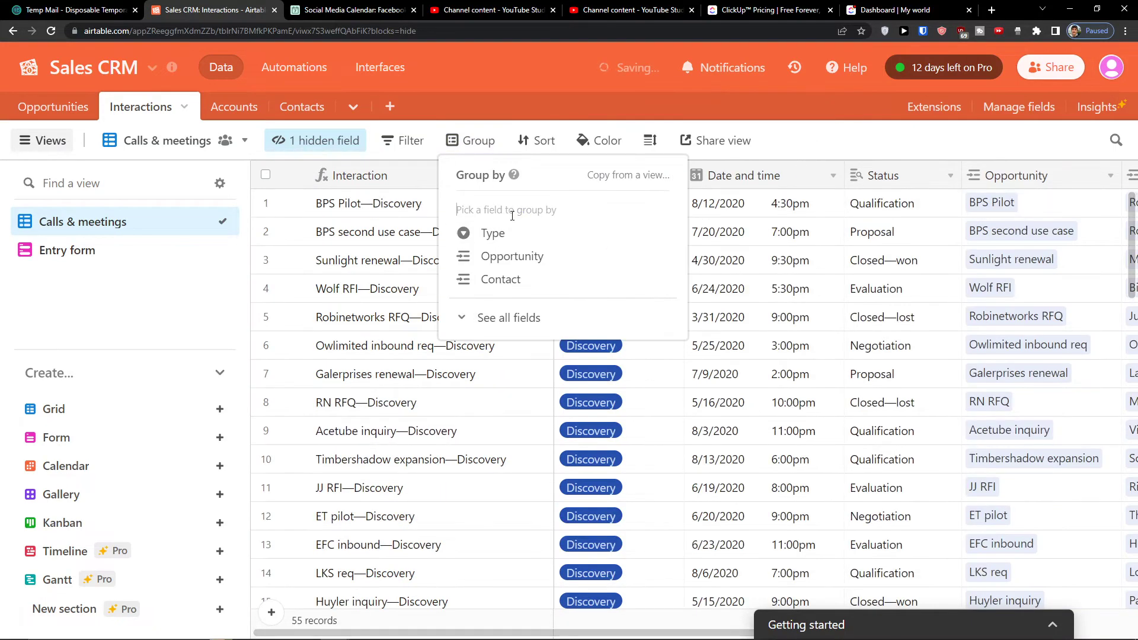
{"action": "left_click", "coordinate": [369, 340]}
{"action": "scroll", "coordinate": [371, 340], "scroll_direction": "down", "scroll_amount": 15}
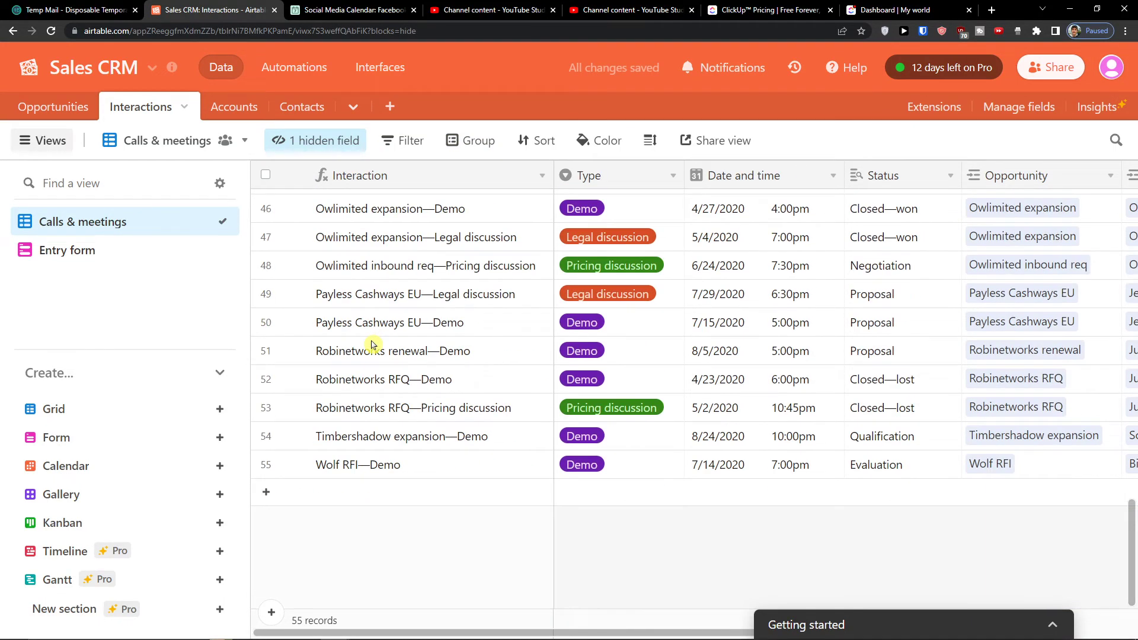
{"action": "left_click", "coordinate": [393, 499]}
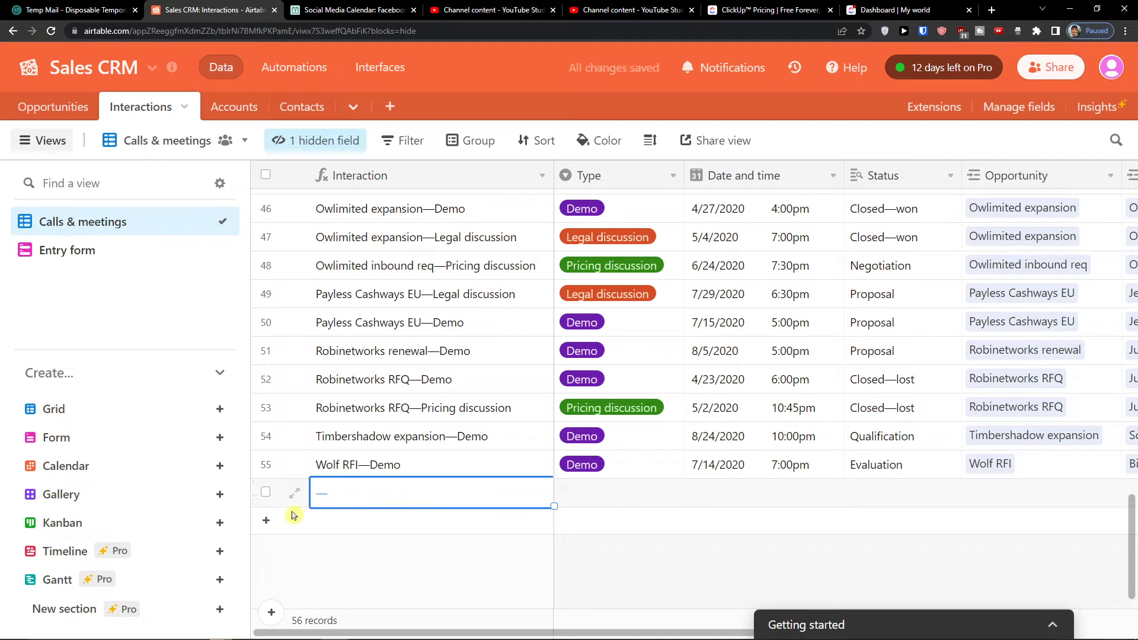
Set the new interaction's type to Pricing discussion and its date to 8/19/2022.
{"action": "left_click", "coordinate": [294, 493]}
{"action": "left_click", "coordinate": [352, 326]}
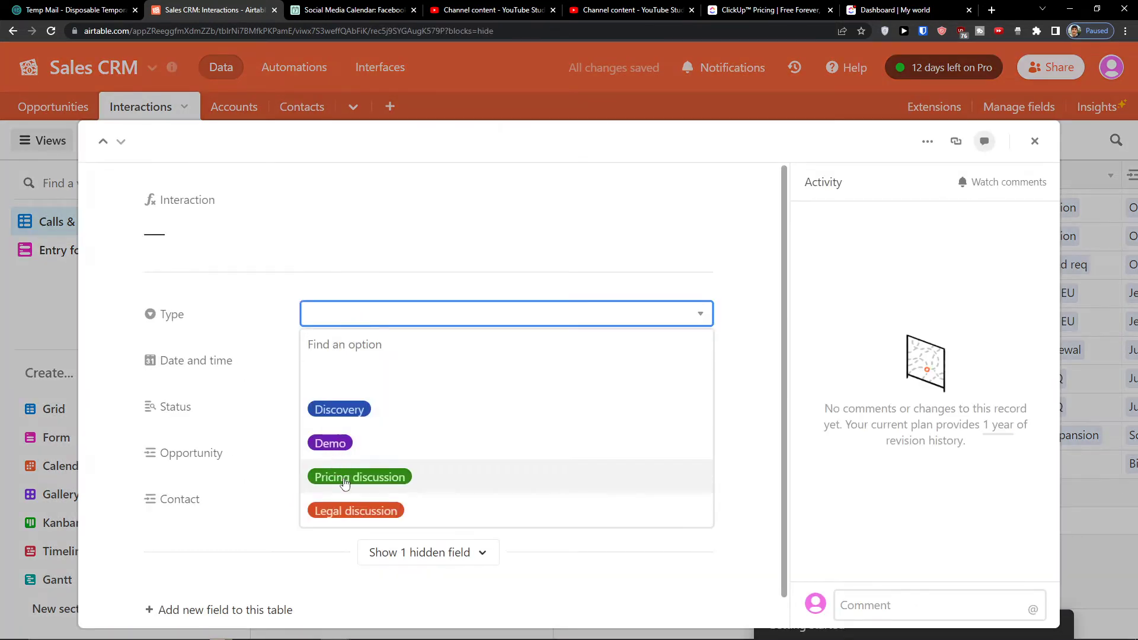
{"action": "left_click", "coordinate": [345, 483]}
{"action": "left_click", "coordinate": [341, 366]}
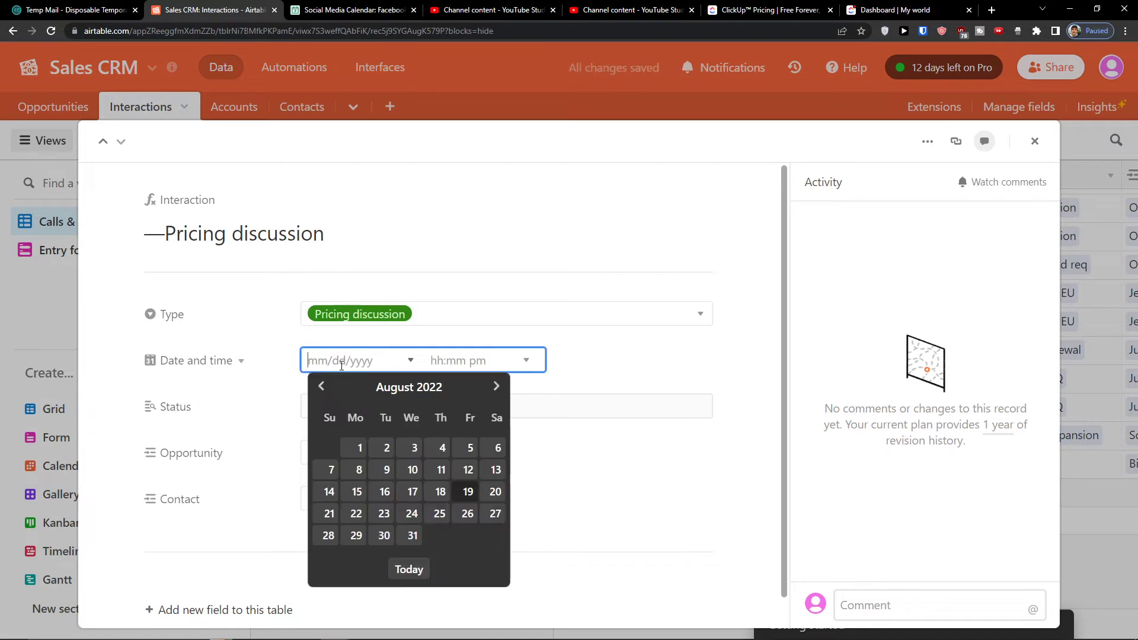
{"action": "left_click", "coordinate": [468, 492]}
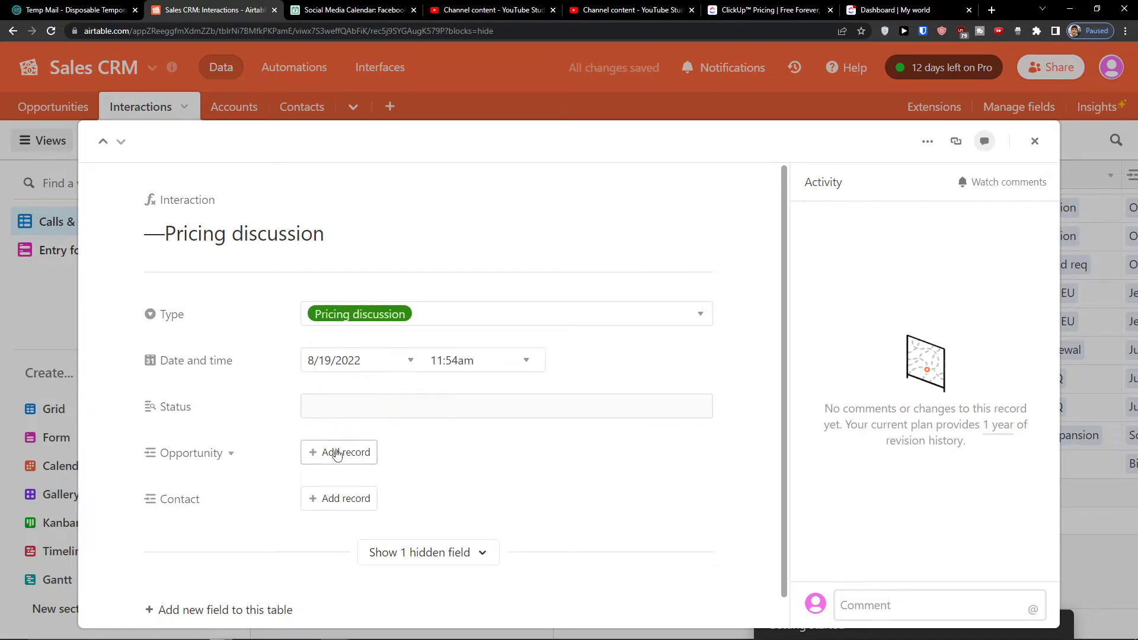
Link the interaction to the BPS Pilot opportunity and the Wolf Motors contact.
{"action": "left_click", "coordinate": [329, 460]}
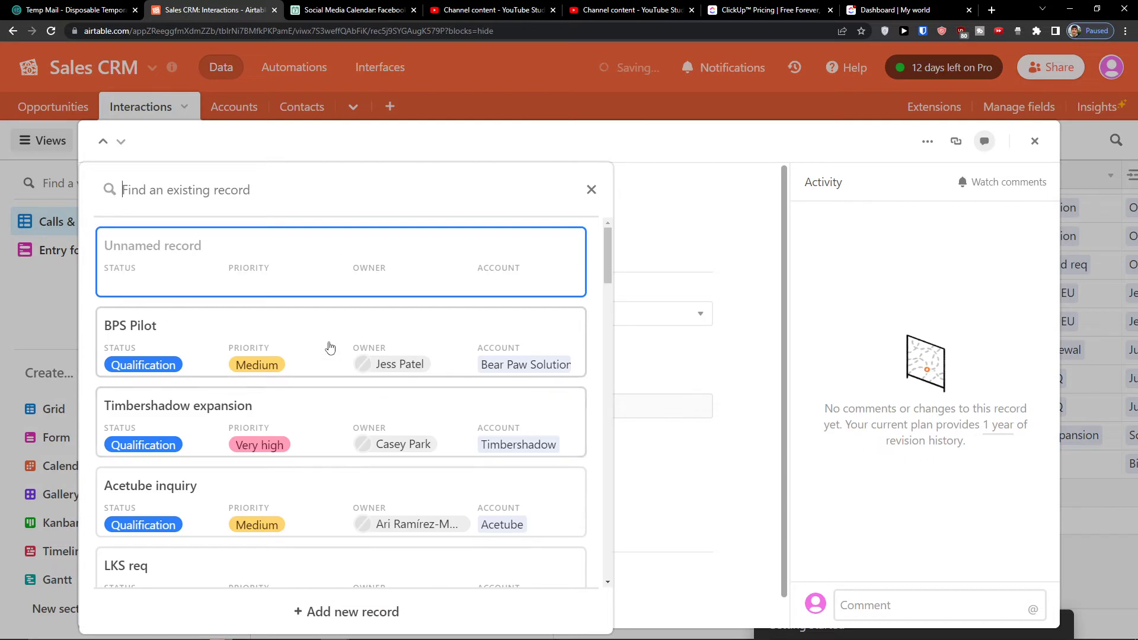
{"action": "left_click", "coordinate": [314, 371]}
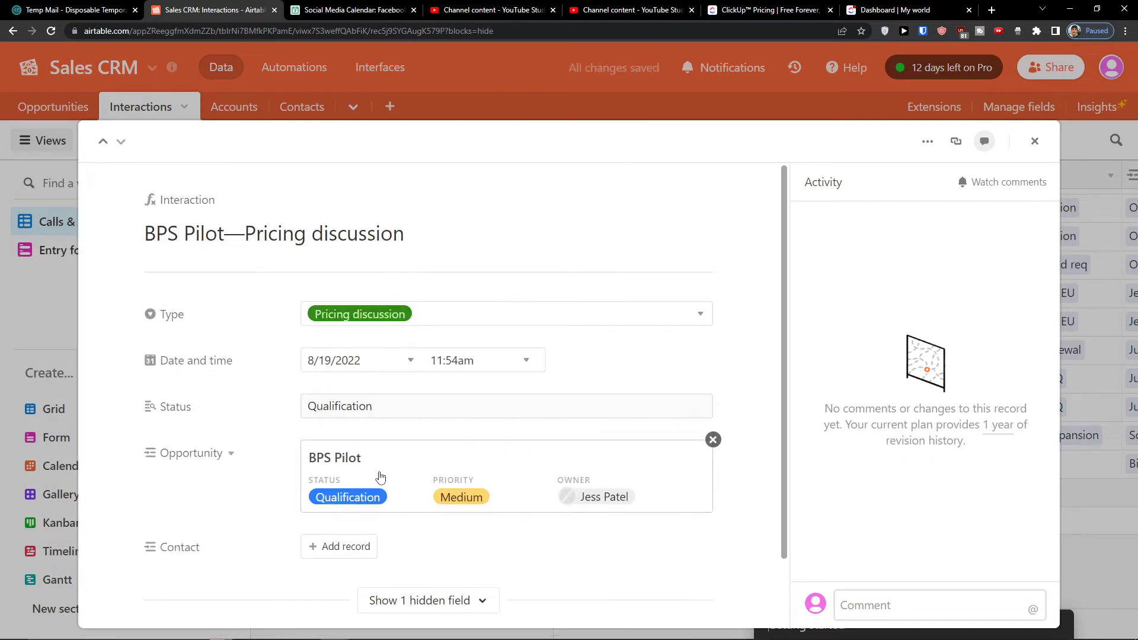
{"action": "scroll", "coordinate": [355, 474], "scroll_direction": "down", "scroll_amount": 1}
{"action": "left_click", "coordinate": [333, 468]}
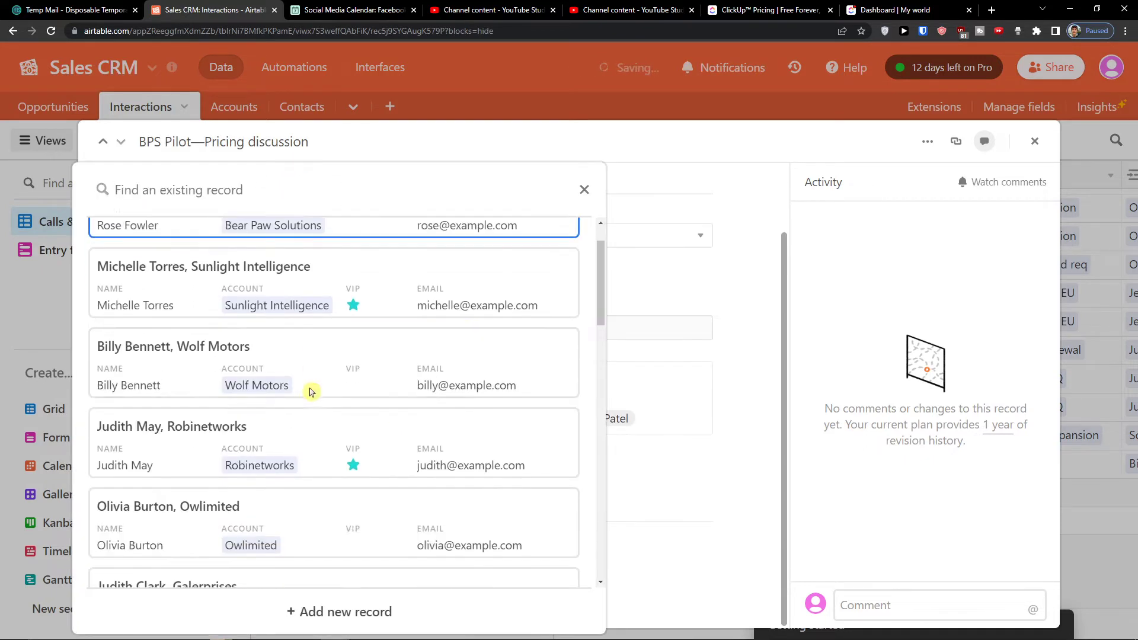
{"action": "left_click", "coordinate": [326, 375]}
{"action": "scroll", "coordinate": [257, 354], "scroll_direction": "up", "scroll_amount": 2}
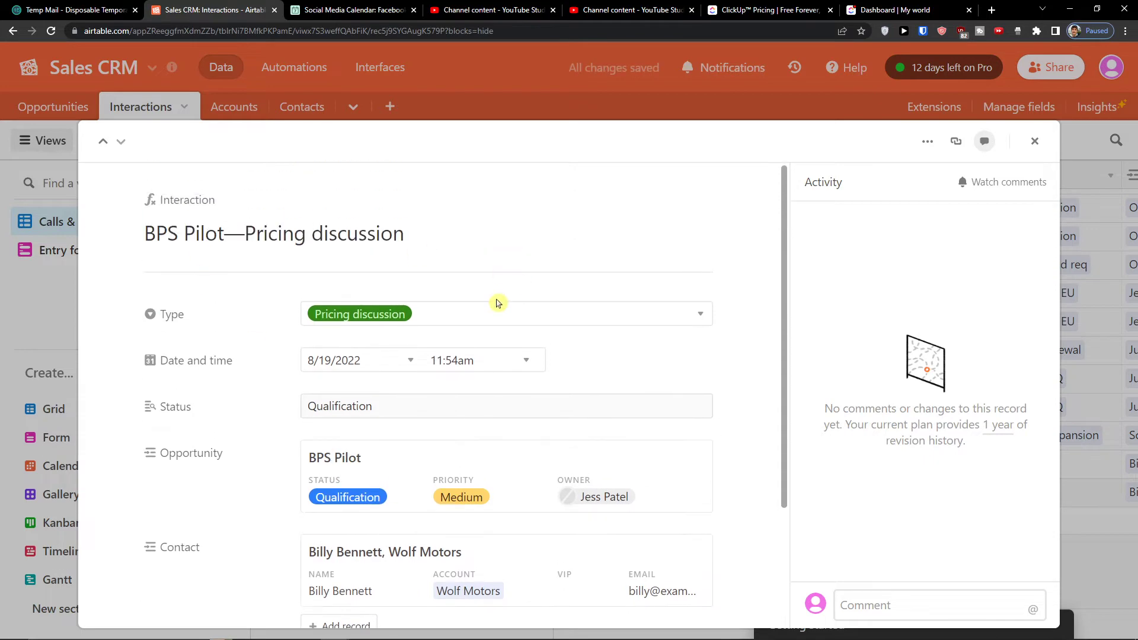
{"action": "scroll", "coordinate": [520, 319], "scroll_direction": "down", "scroll_amount": 3}
{"action": "scroll", "coordinate": [520, 318], "scroll_direction": "up", "scroll_amount": 3}
Close the expanded record and switch to the Accounts table.
{"action": "left_click", "coordinate": [1033, 142]}
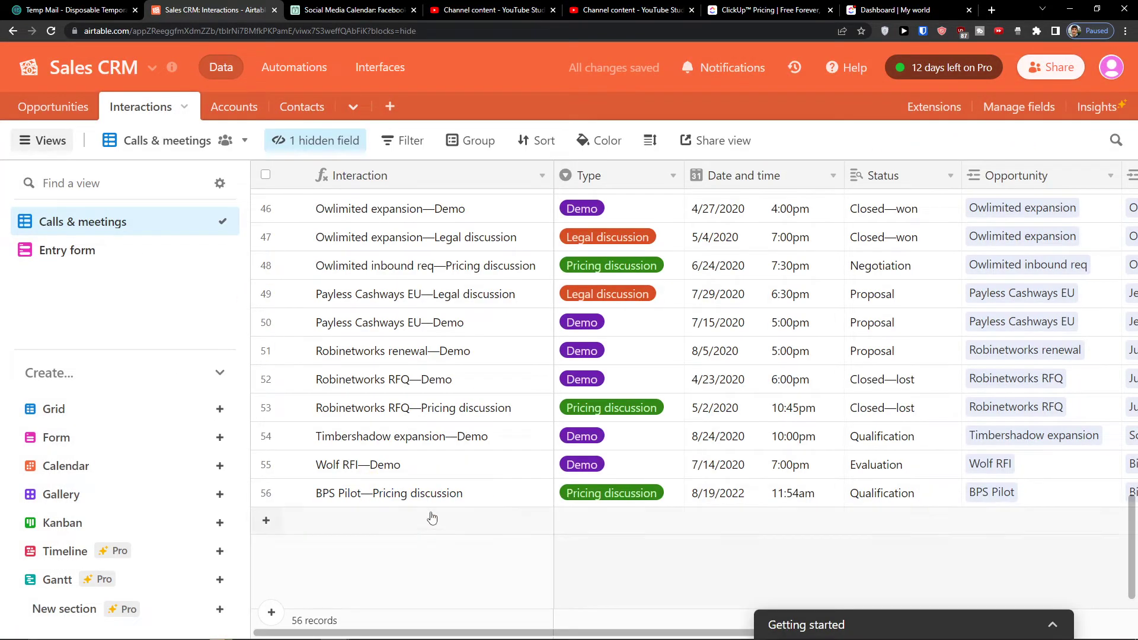
{"action": "scroll", "coordinate": [1002, 499], "scroll_direction": "up", "scroll_amount": 4}
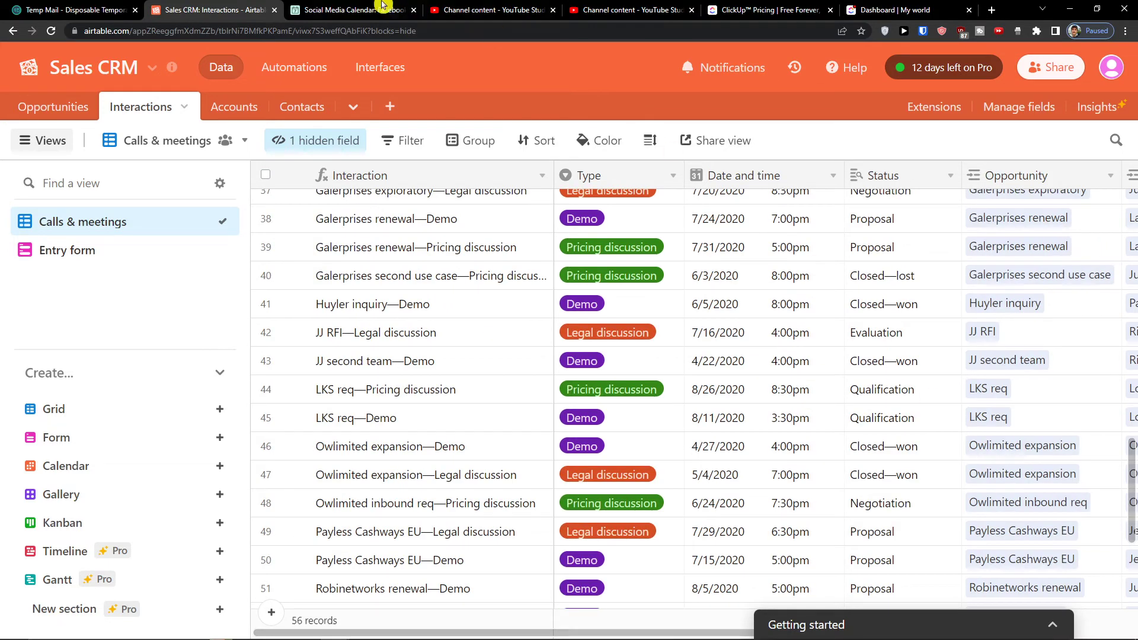
{"action": "left_click", "coordinate": [232, 107]}
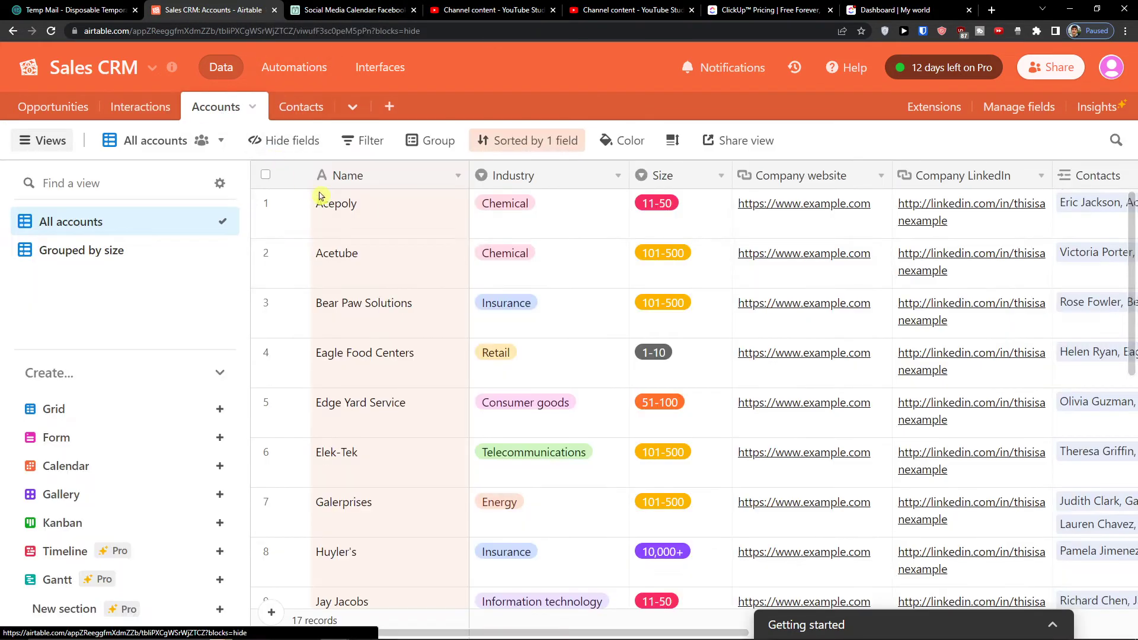
{"action": "scroll", "coordinate": [585, 363], "scroll_direction": "down", "scroll_amount": 8}
{"action": "scroll", "coordinate": [585, 364], "scroll_direction": "up", "scroll_amount": 6}
View the Contacts table and glance at the Sales CRM base options.
{"action": "left_click", "coordinate": [289, 108]}
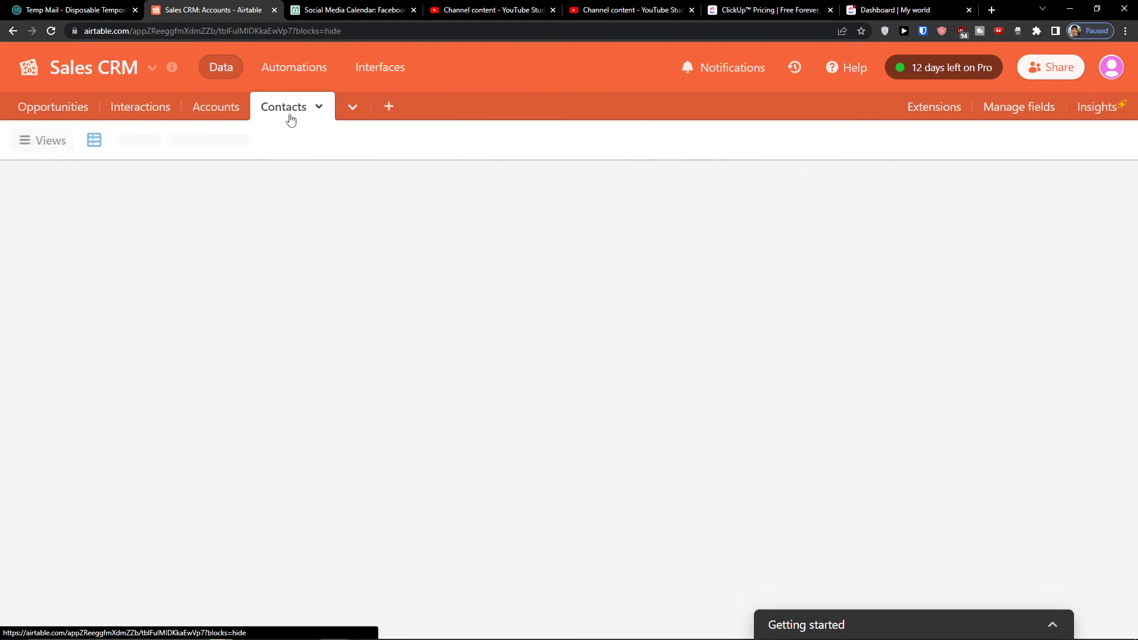
{"action": "scroll", "coordinate": [367, 398], "scroll_direction": "down", "scroll_amount": 4}
{"action": "scroll", "coordinate": [368, 400], "scroll_direction": "up", "scroll_amount": 4}
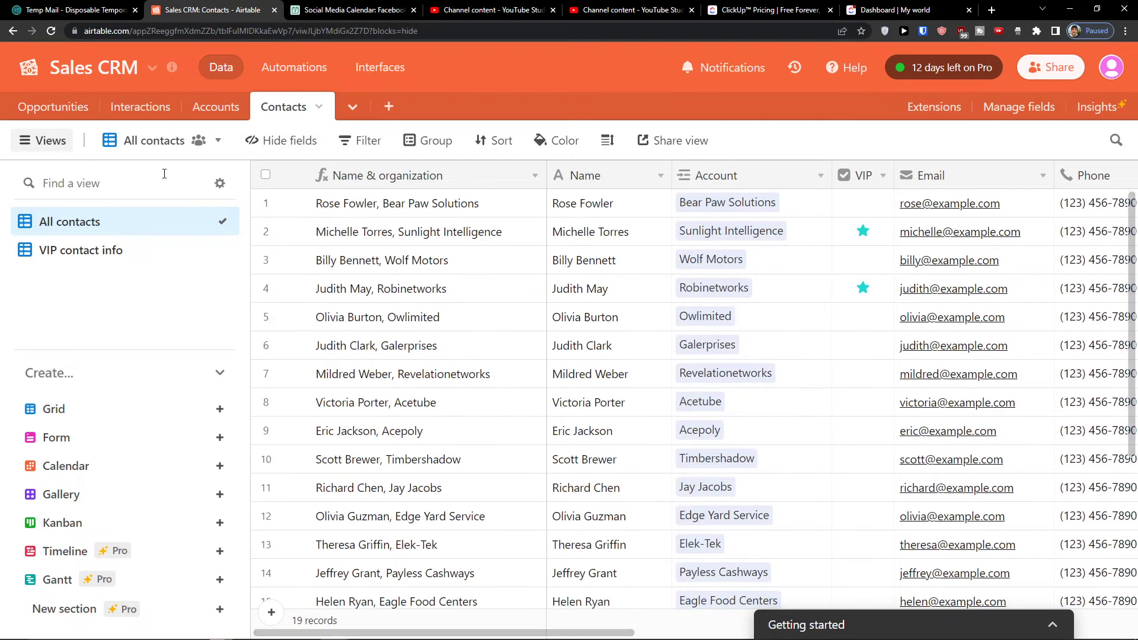
{"action": "left_click", "coordinate": [150, 83]}
{"action": "left_click", "coordinate": [151, 82]}
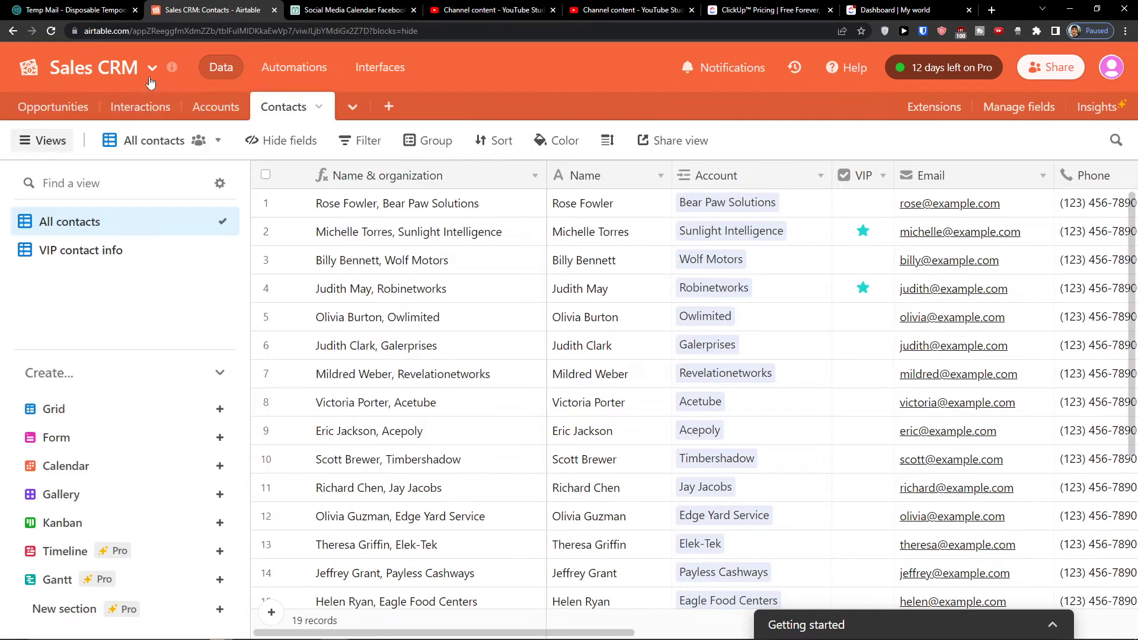
Return to the Airtable home page and open the template gallery.
{"action": "left_click", "coordinate": [28, 64]}
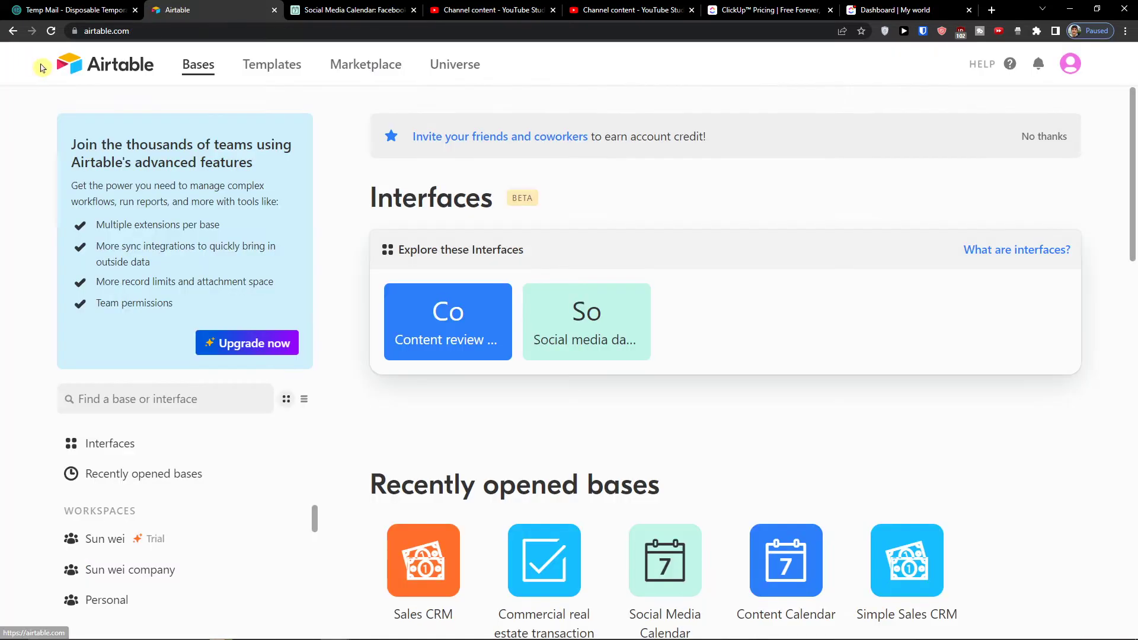
{"action": "scroll", "coordinate": [418, 317], "scroll_direction": "down", "scroll_amount": 4}
{"action": "scroll", "coordinate": [415, 317], "scroll_direction": "down", "scroll_amount": 1}
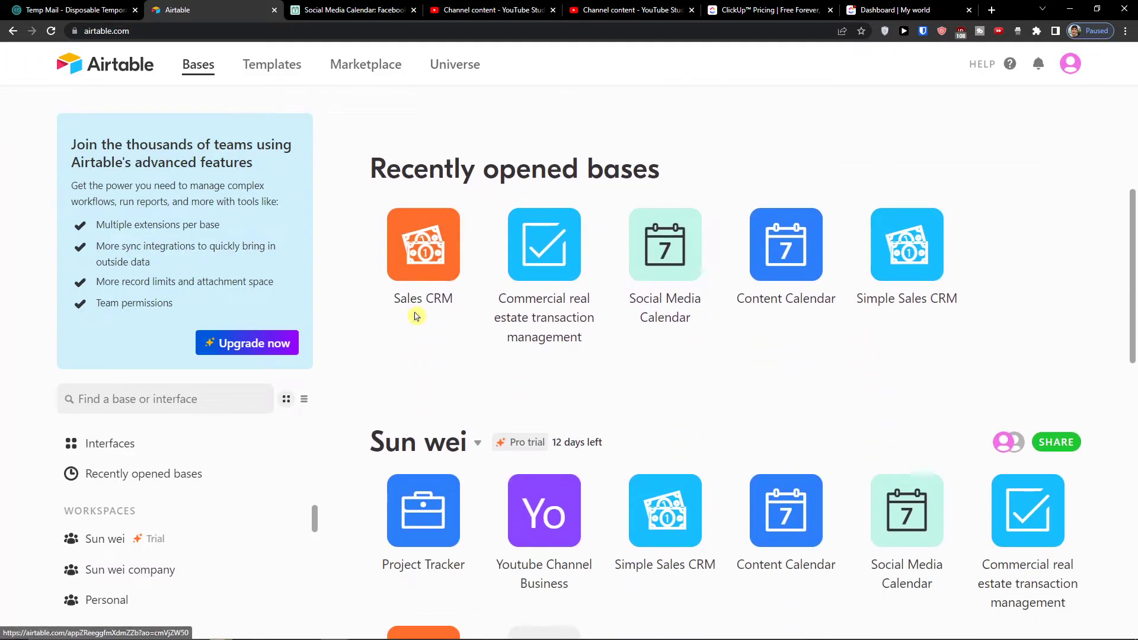
{"action": "scroll", "coordinate": [417, 318], "scroll_direction": "up", "scroll_amount": 5}
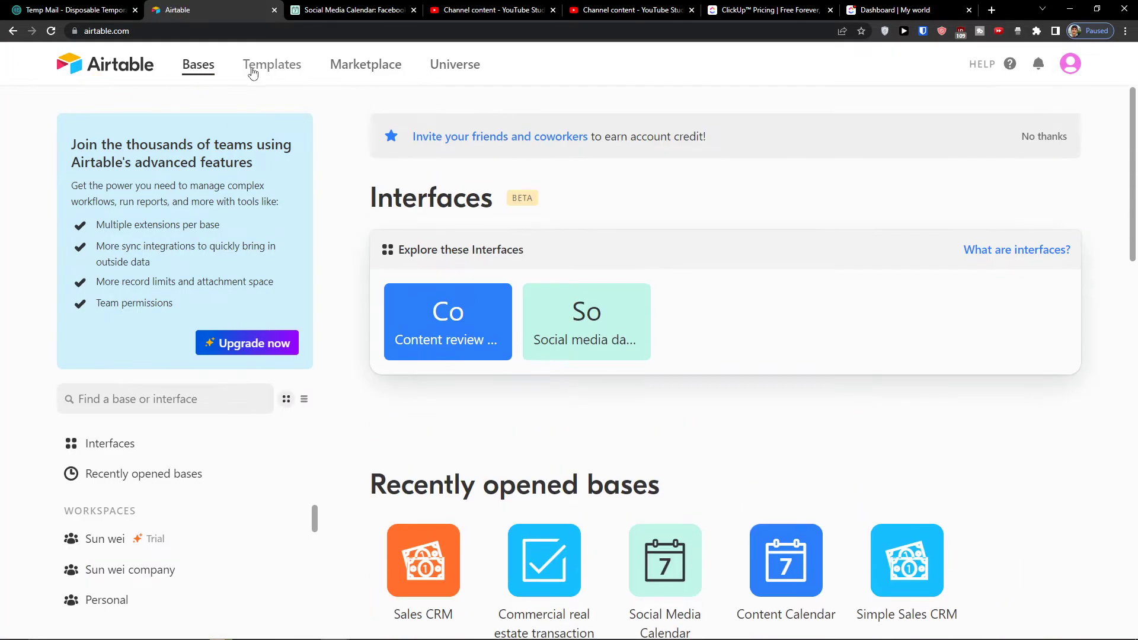
{"action": "left_click", "coordinate": [253, 73]}
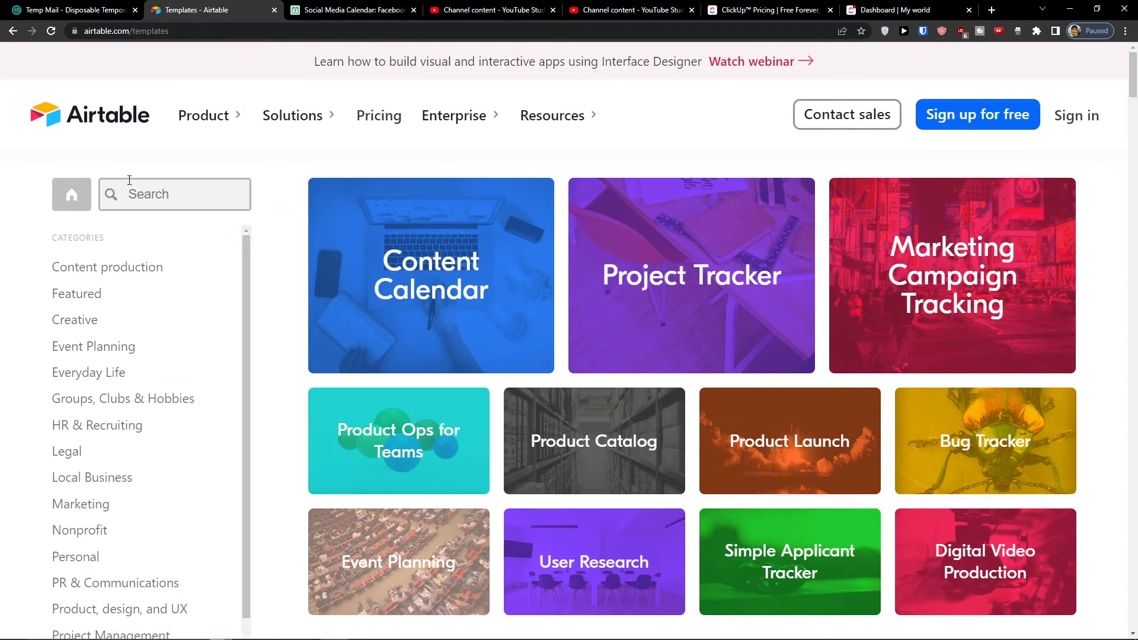
Search the template gallery for 'crm' and scroll through the matching templates.
{"action": "left_click", "coordinate": [129, 180]}
{"action": "type", "text": "crm"}
{"action": "key", "text": "Return"}
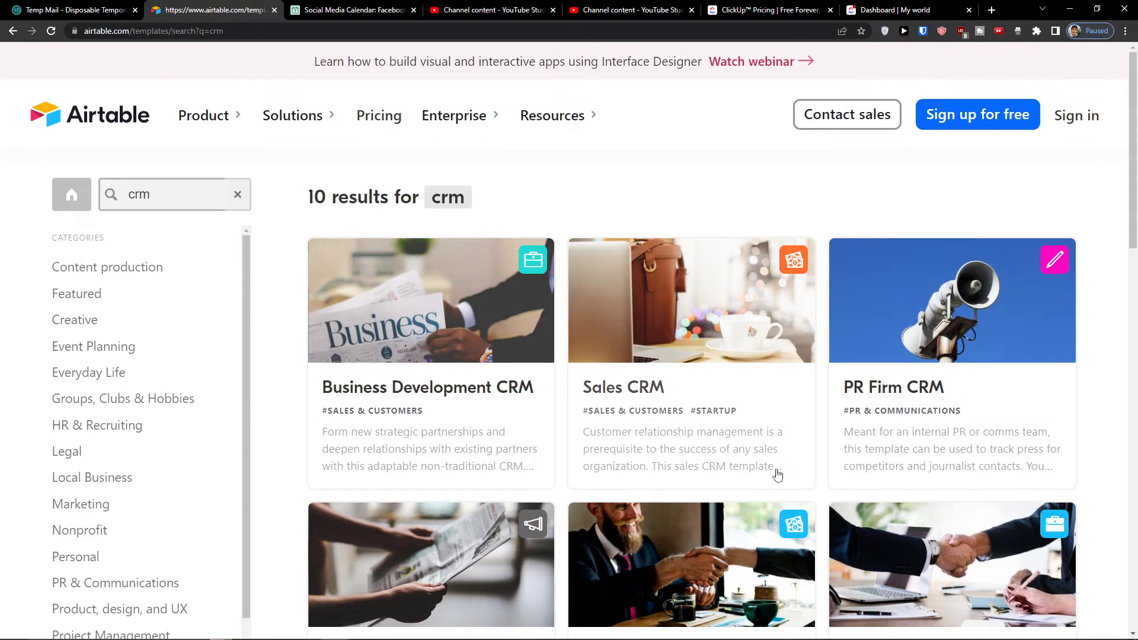
{"action": "scroll", "coordinate": [734, 270], "scroll_direction": "down", "scroll_amount": 2}
{"action": "scroll", "coordinate": [734, 270], "scroll_direction": "down", "scroll_amount": 1}
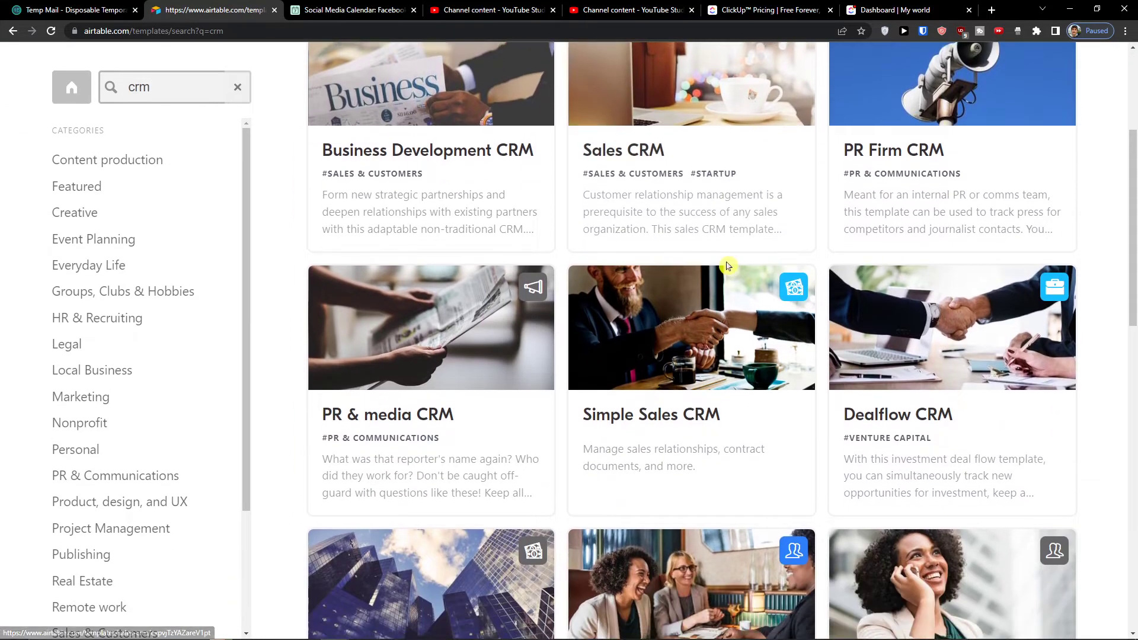
{"action": "scroll", "coordinate": [719, 280], "scroll_direction": "down", "scroll_amount": 2}
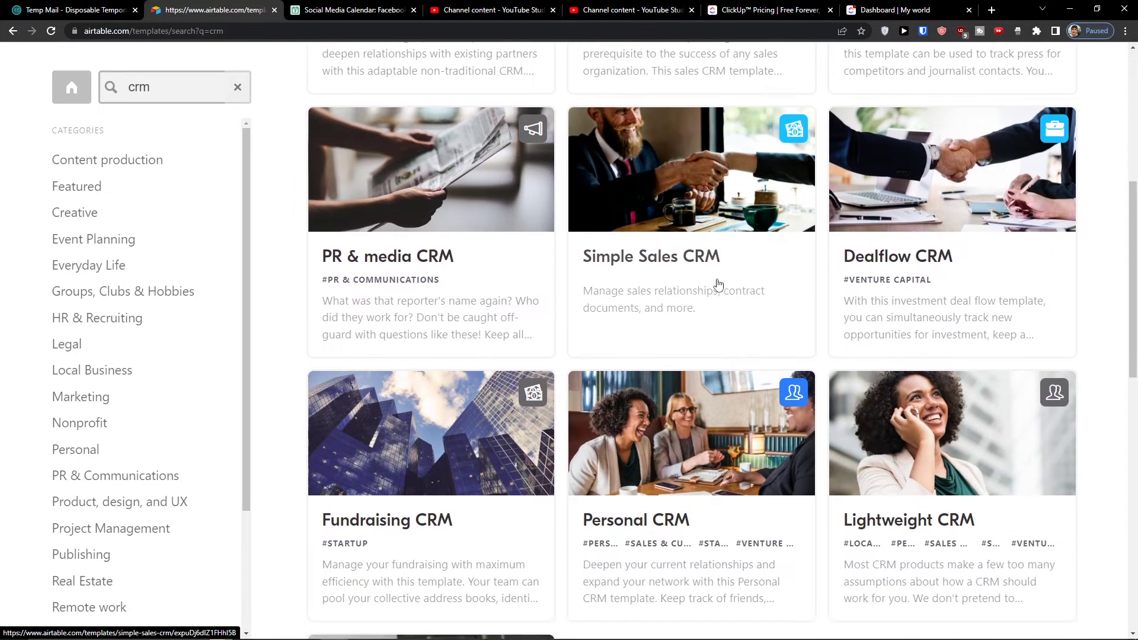
{"action": "scroll", "coordinate": [717, 283], "scroll_direction": "up", "scroll_amount": 1}
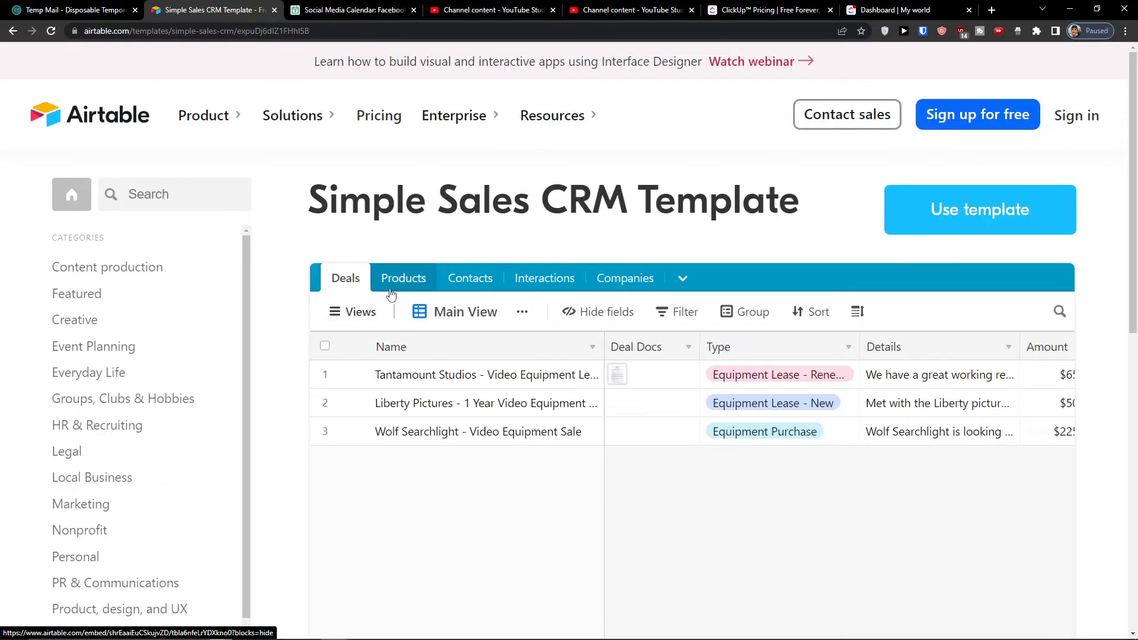
{"action": "left_click", "coordinate": [337, 314]}
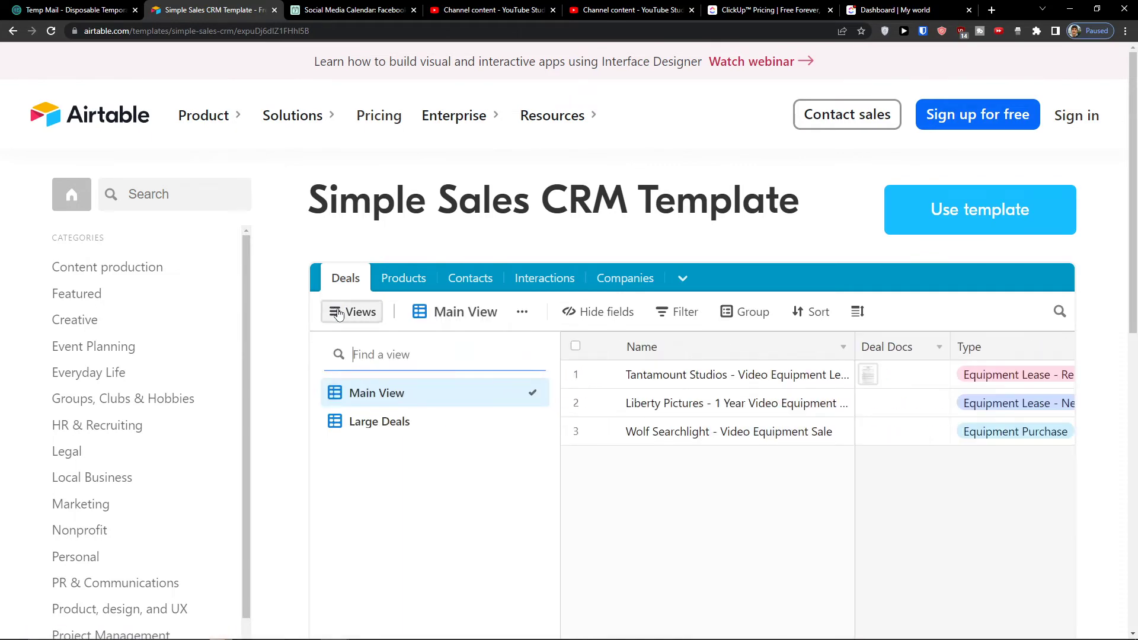
{"action": "left_click", "coordinate": [467, 278]}
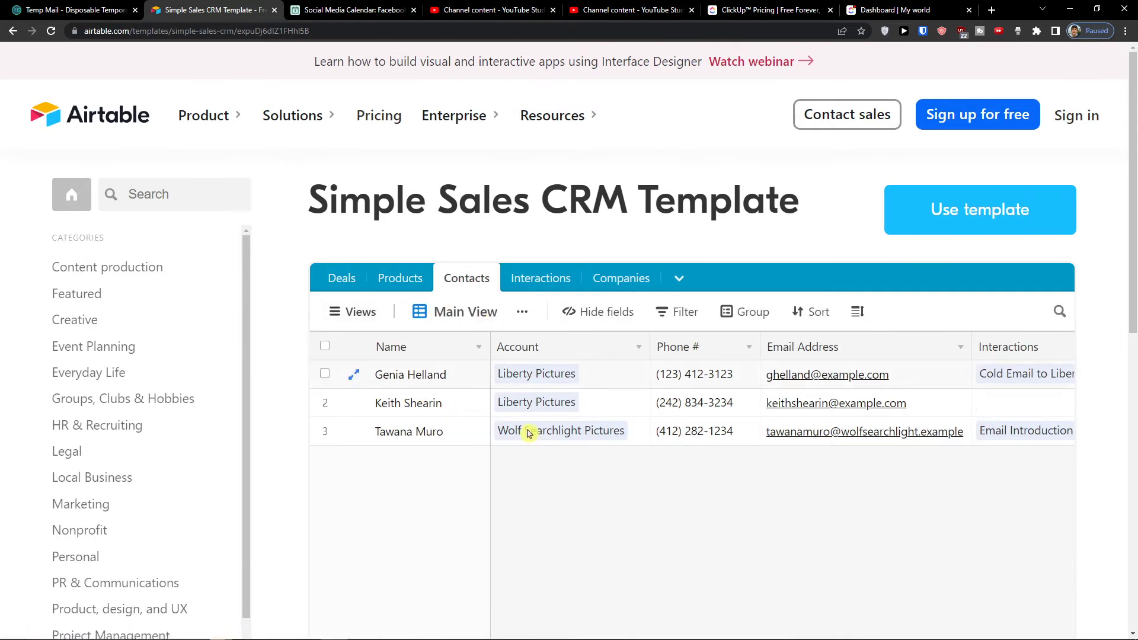
{"action": "left_click", "coordinate": [352, 312]}
{"action": "left_click", "coordinate": [352, 312]}
{"action": "left_click", "coordinate": [397, 278]}
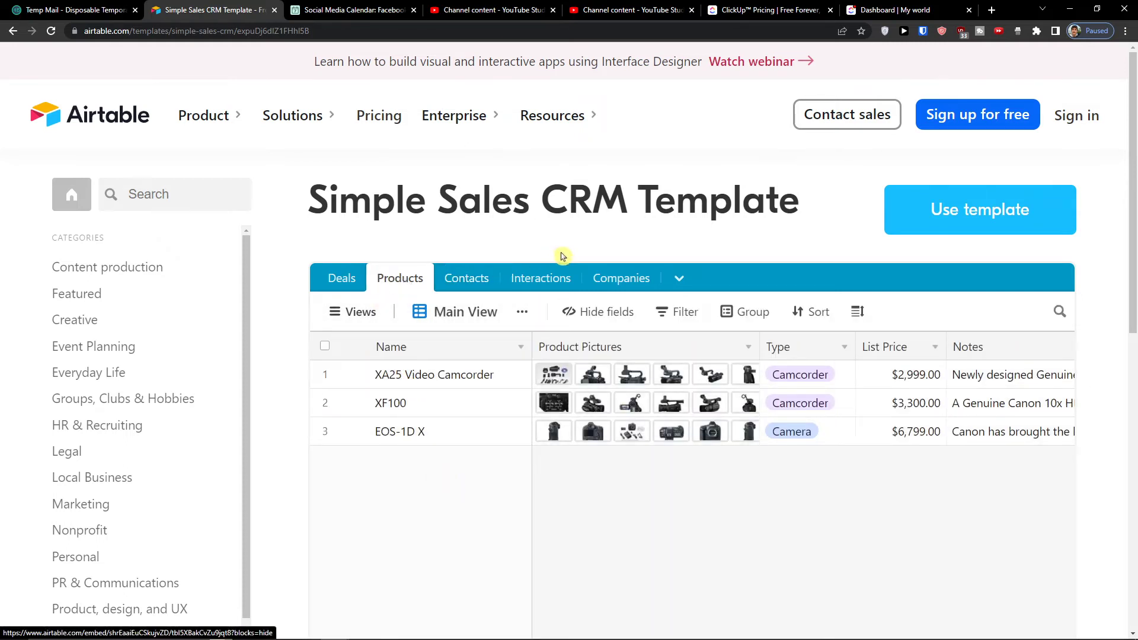
{"action": "left_click", "coordinate": [550, 278]}
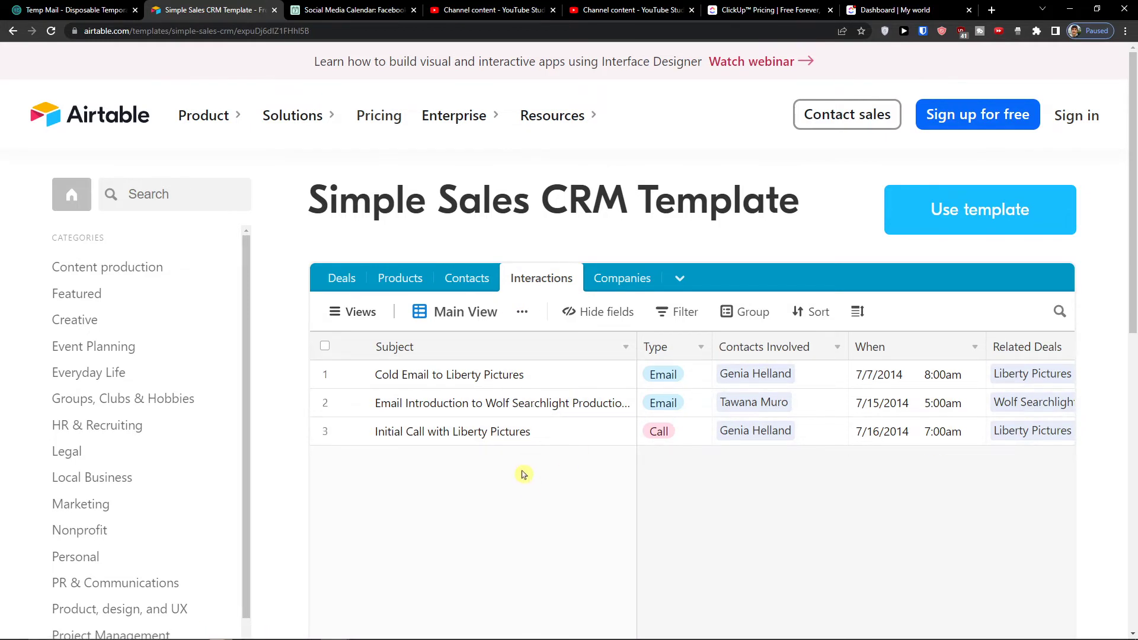
{"action": "left_click", "coordinate": [468, 278]}
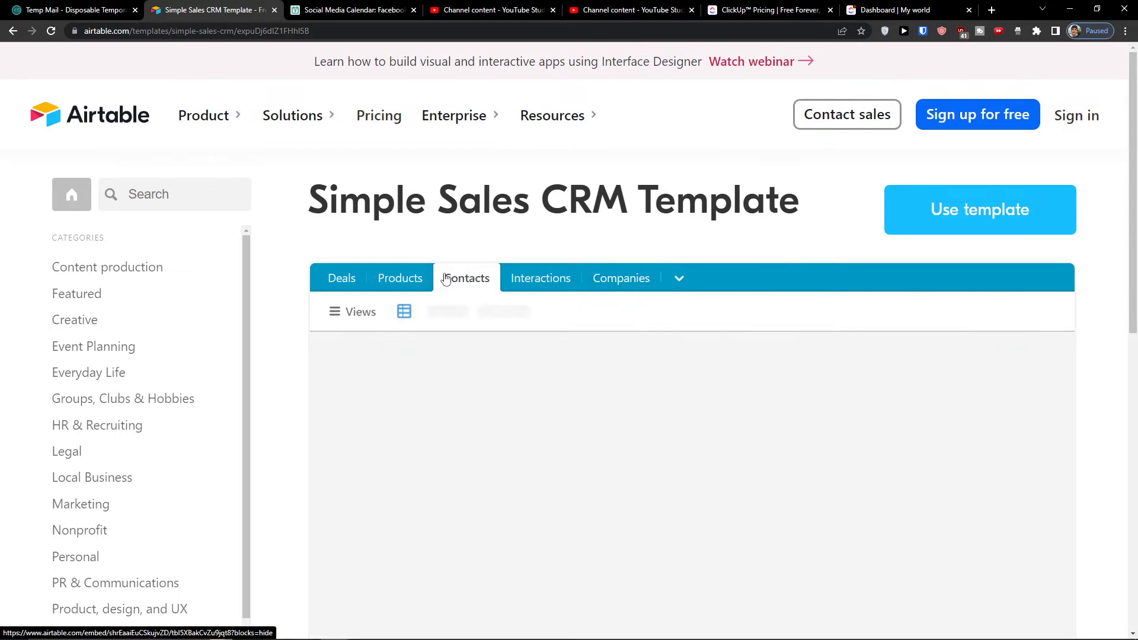
{"action": "left_click", "coordinate": [388, 280]}
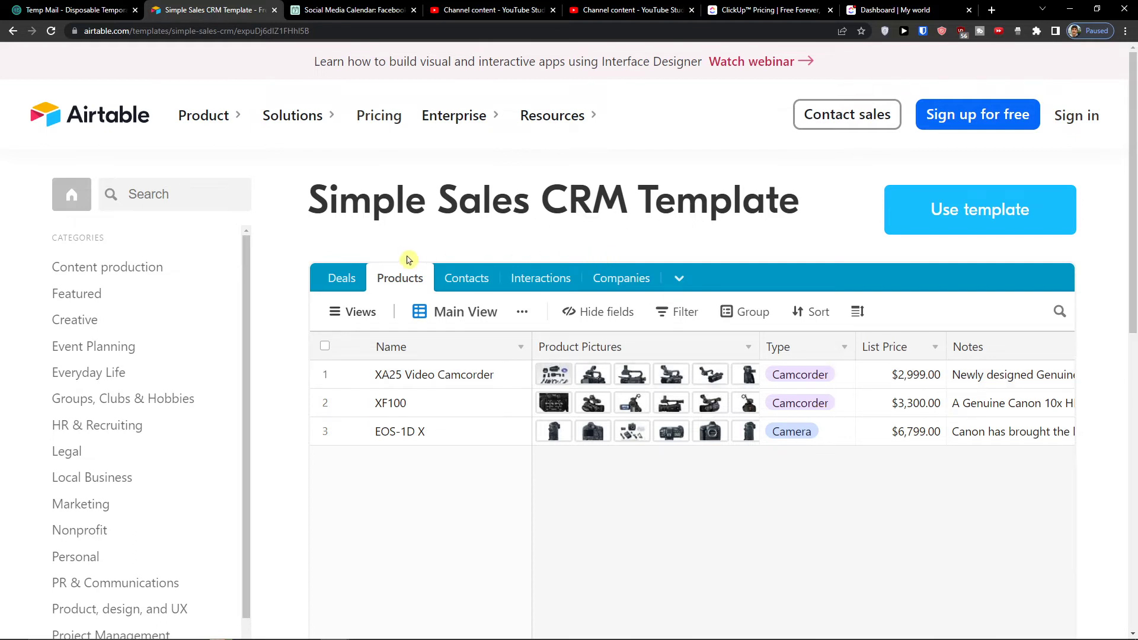
{"action": "left_click", "coordinate": [350, 280]}
{"action": "left_click", "coordinate": [128, 184]}
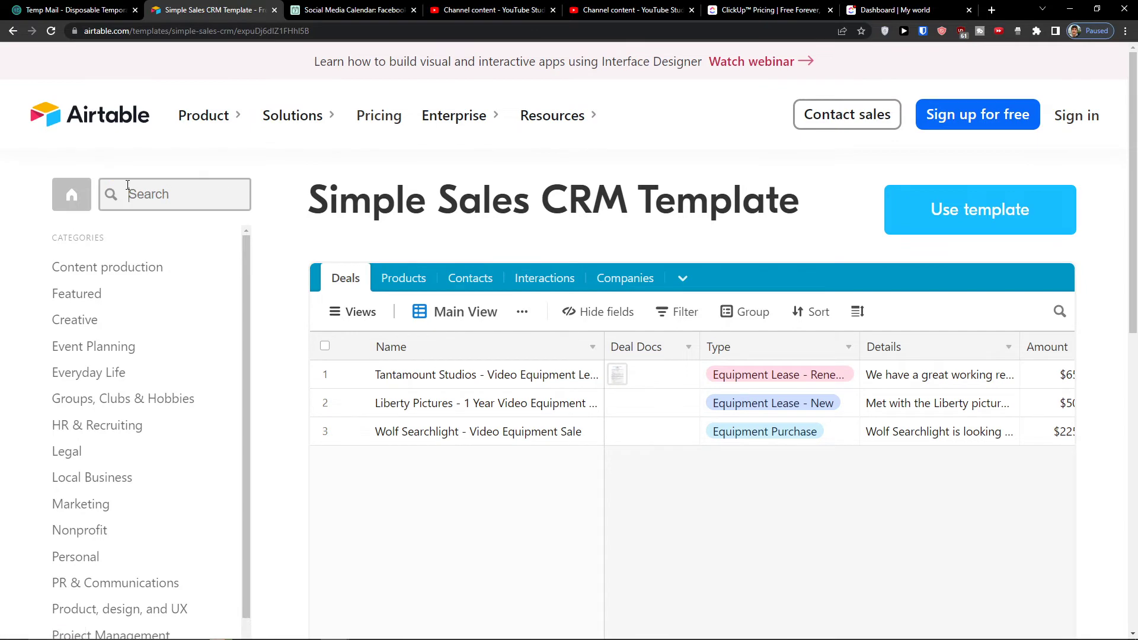
Search 'real e' and preview the Commercial or Multifamily Property Management template's Units table.
{"action": "type", "text": "real estate"}
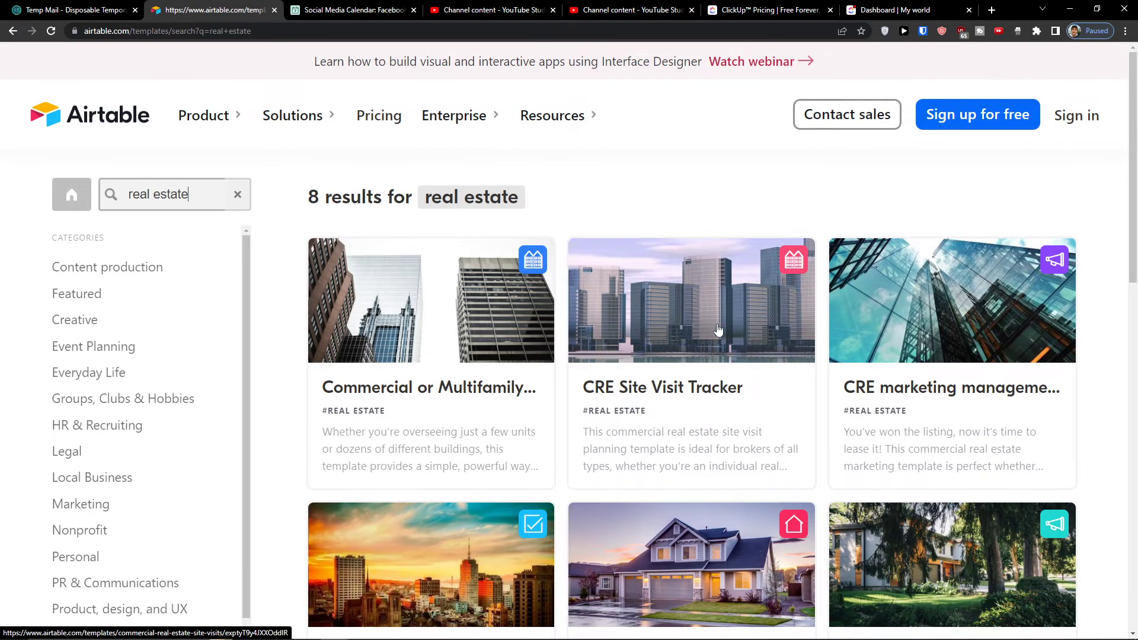
{"action": "left_click", "coordinate": [474, 316]}
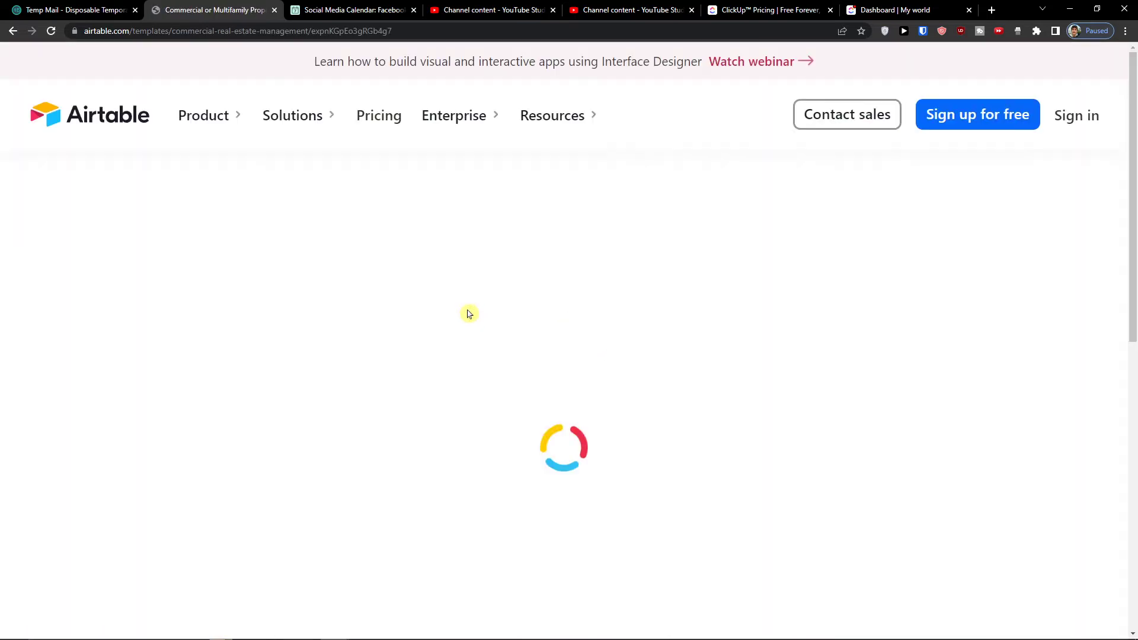
{"action": "scroll", "coordinate": [425, 407], "scroll_direction": "down", "scroll_amount": 5}
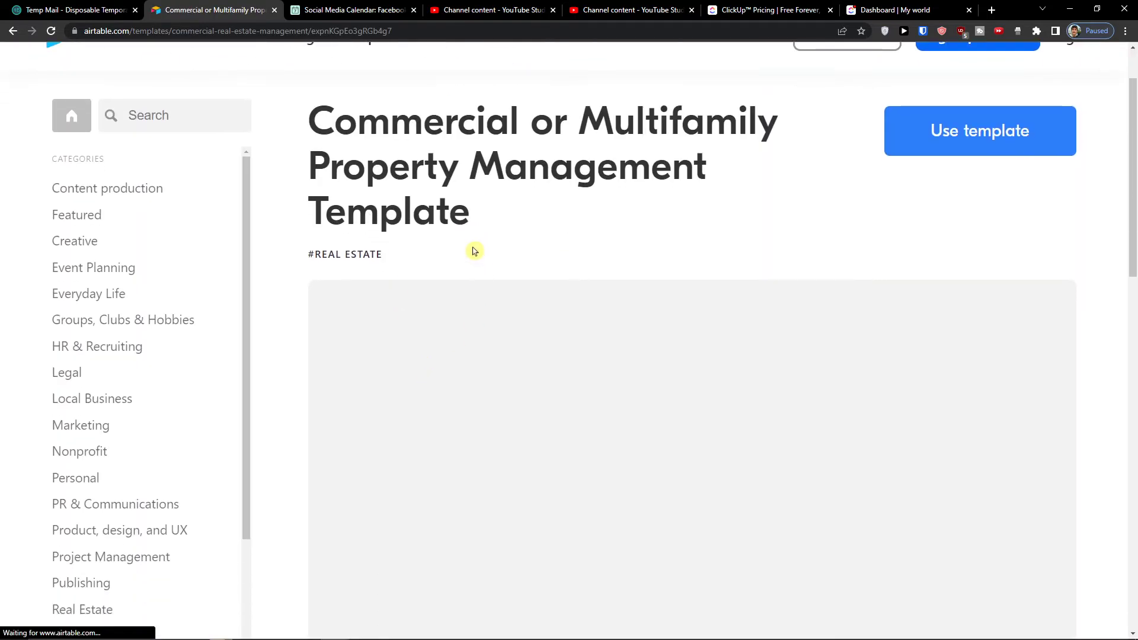
{"action": "scroll", "coordinate": [450, 278], "scroll_direction": "up", "scroll_amount": 1}
{"action": "scroll", "coordinate": [432, 332], "scroll_direction": "down", "scroll_amount": 5}
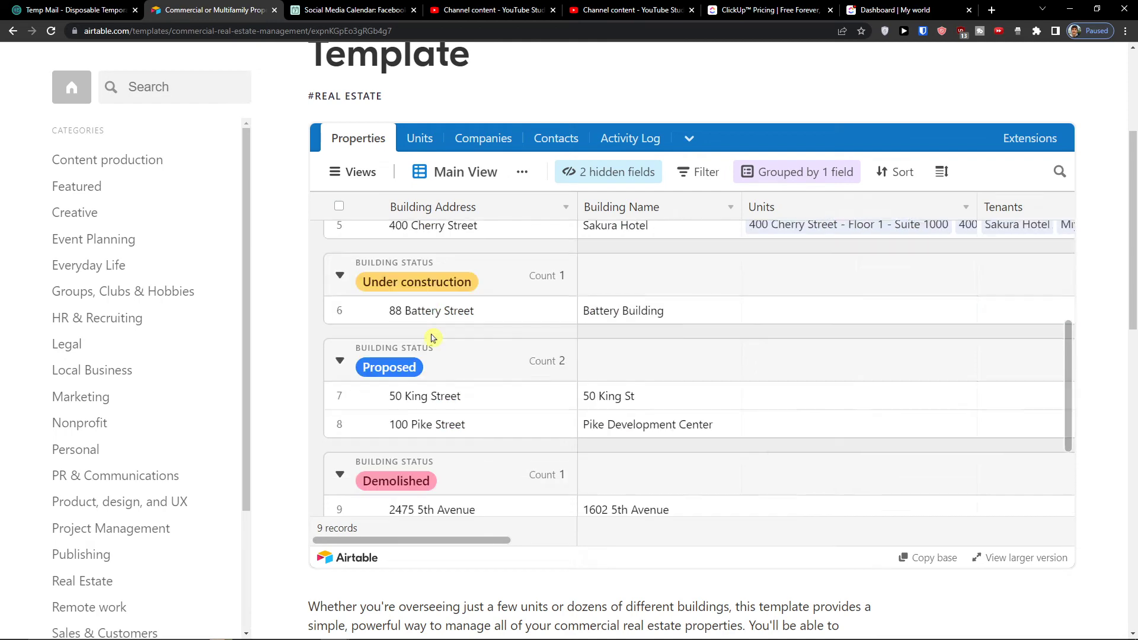
{"action": "scroll", "coordinate": [431, 337], "scroll_direction": "up", "scroll_amount": 3}
{"action": "scroll", "coordinate": [431, 338], "scroll_direction": "up", "scroll_amount": 2}
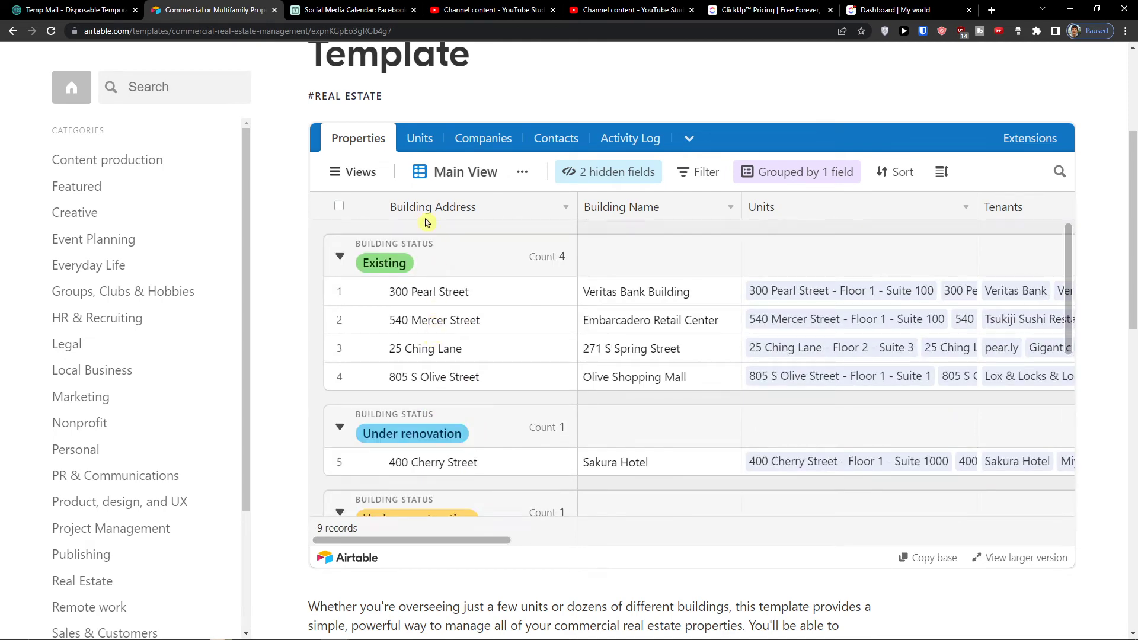
{"action": "left_click", "coordinate": [421, 142]}
{"action": "scroll", "coordinate": [185, 121], "scroll_direction": "up", "scroll_amount": 3}
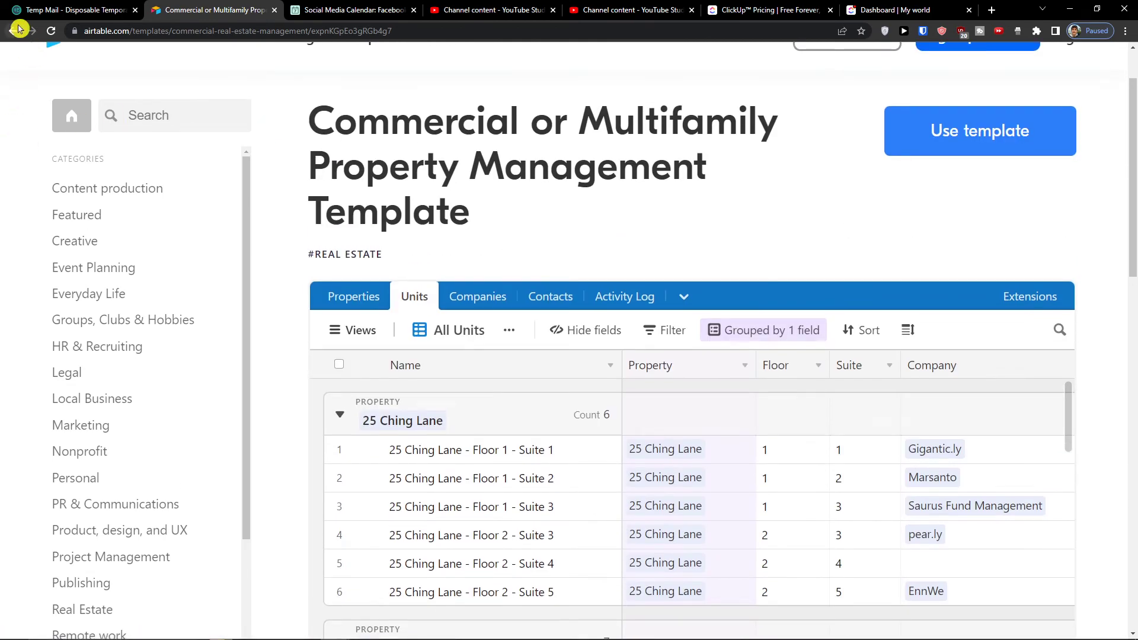
Back in the real estate results, open the Real estate marketing management template.
{"action": "left_click", "coordinate": [17, 28]}
{"action": "scroll", "coordinate": [772, 401], "scroll_direction": "down", "scroll_amount": 1}
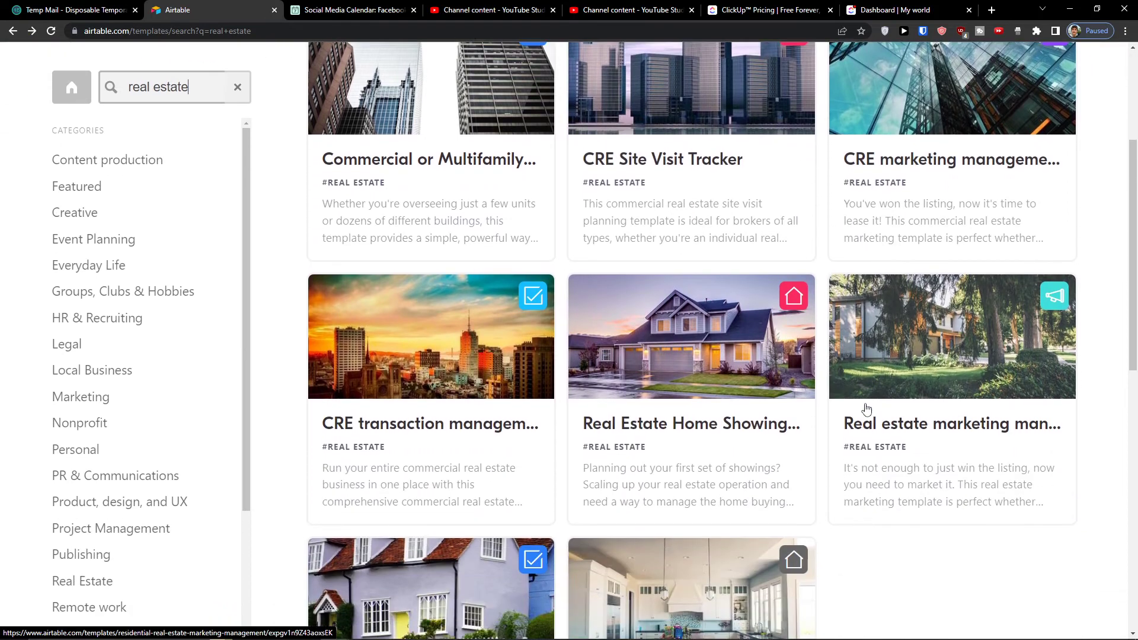
{"action": "scroll", "coordinate": [867, 409], "scroll_direction": "down", "scroll_amount": 2}
{"action": "scroll", "coordinate": [483, 384], "scroll_direction": "down", "scroll_amount": 1}
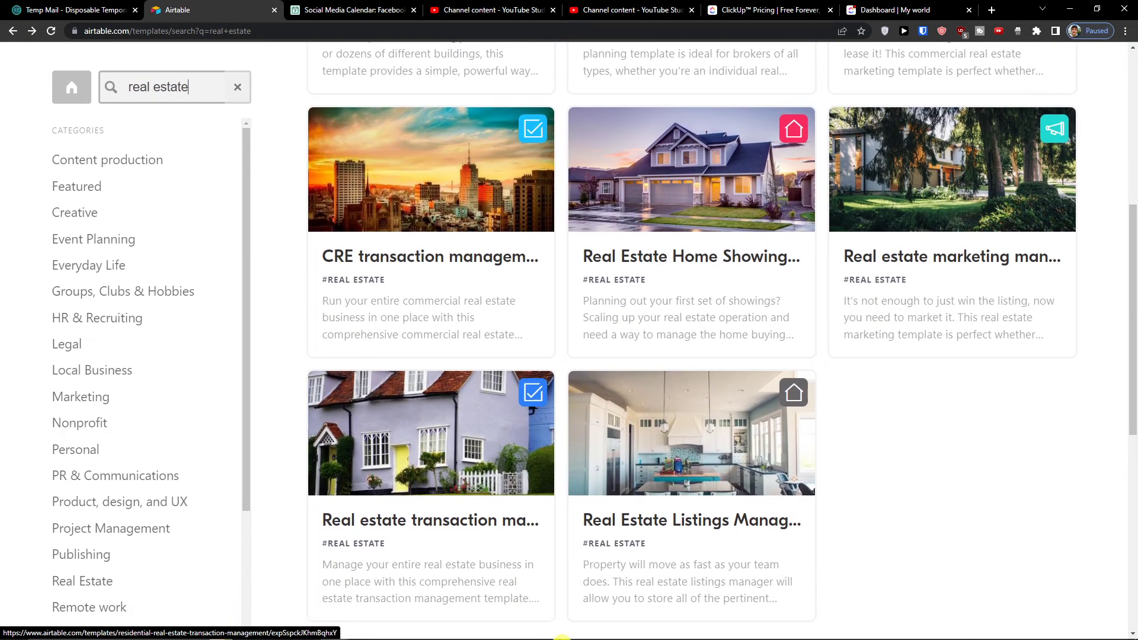
{"action": "left_click", "coordinate": [685, 632]}
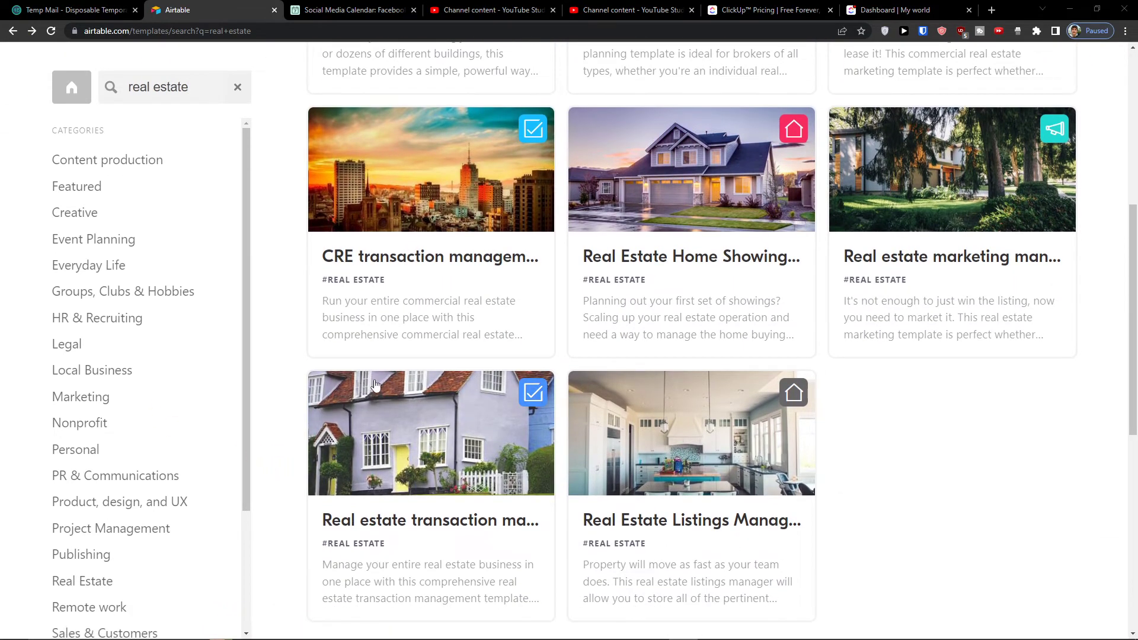
{"action": "left_click", "coordinate": [926, 329]}
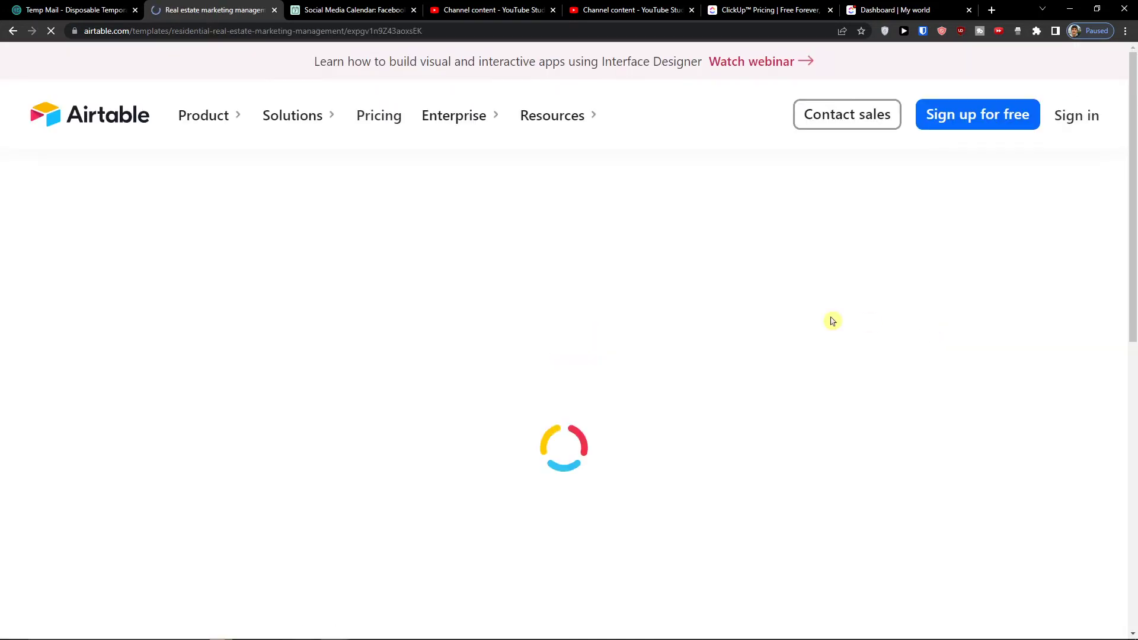
Switch the Properties preview to the Active listings: features view.
{"action": "scroll", "coordinate": [452, 284], "scroll_direction": "down", "scroll_amount": 2}
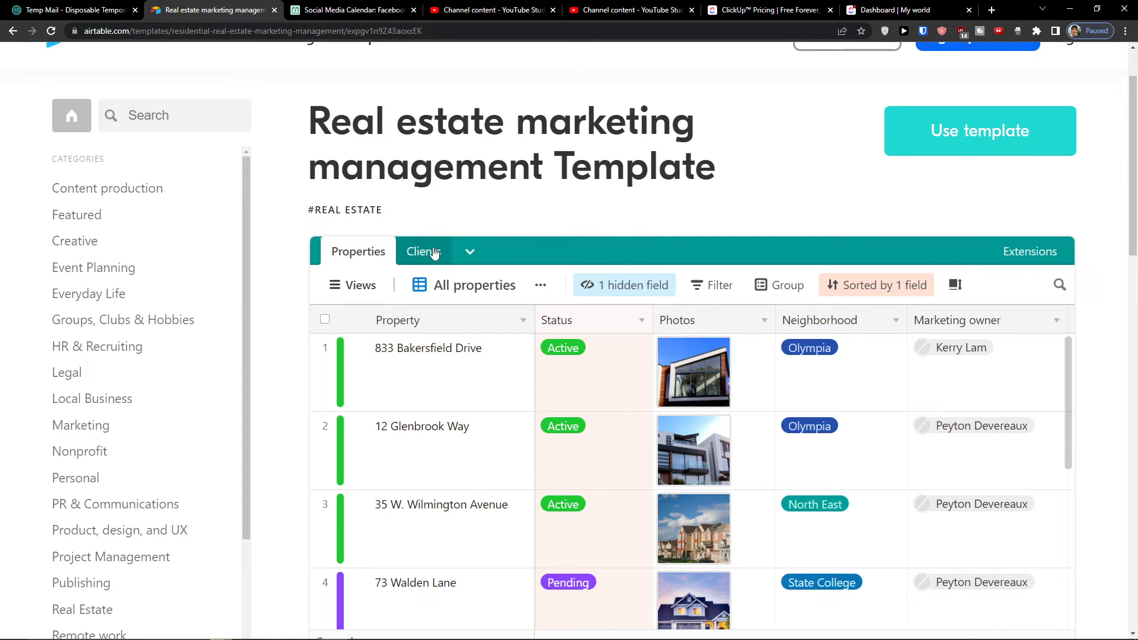
{"action": "left_click", "coordinate": [366, 285]}
{"action": "scroll", "coordinate": [638, 420], "scroll_direction": "down", "scroll_amount": 3}
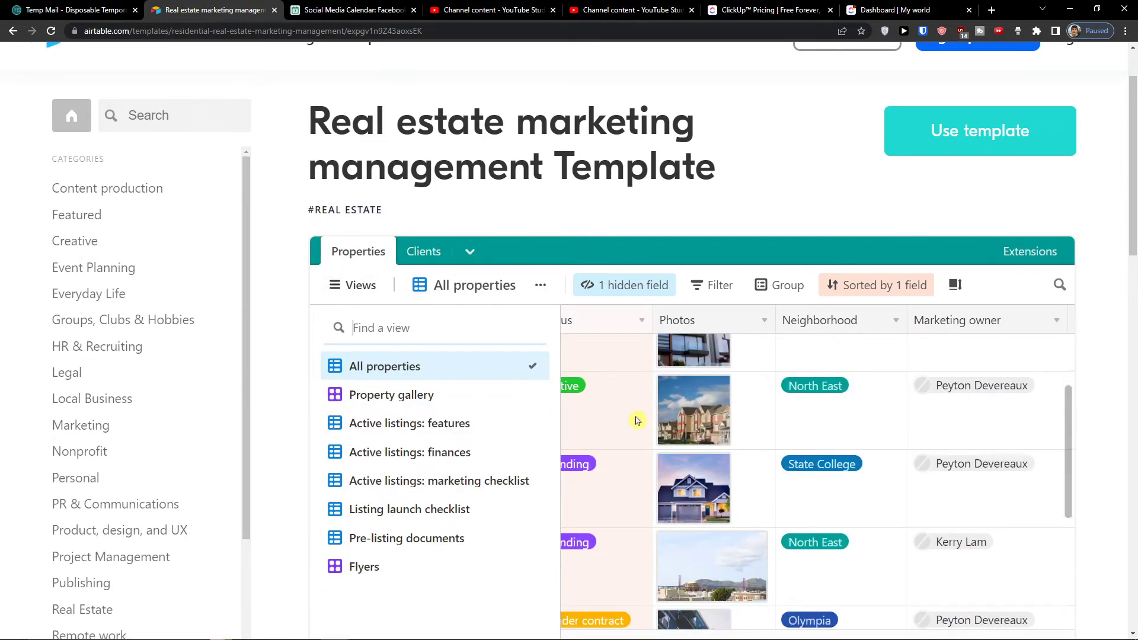
{"action": "scroll", "coordinate": [436, 372], "scroll_direction": "down", "scroll_amount": 2}
{"action": "left_click", "coordinate": [432, 346]}
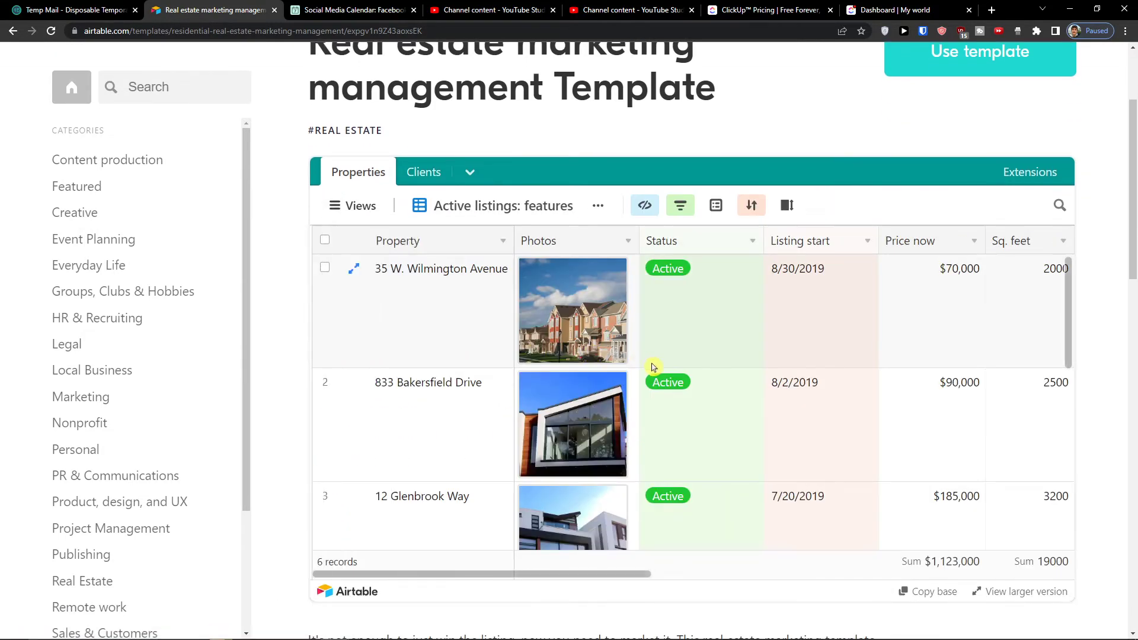
{"action": "scroll", "coordinate": [617, 377], "scroll_direction": "down", "scroll_amount": 5}
{"action": "scroll", "coordinate": [619, 378], "scroll_direction": "up", "scroll_amount": 5}
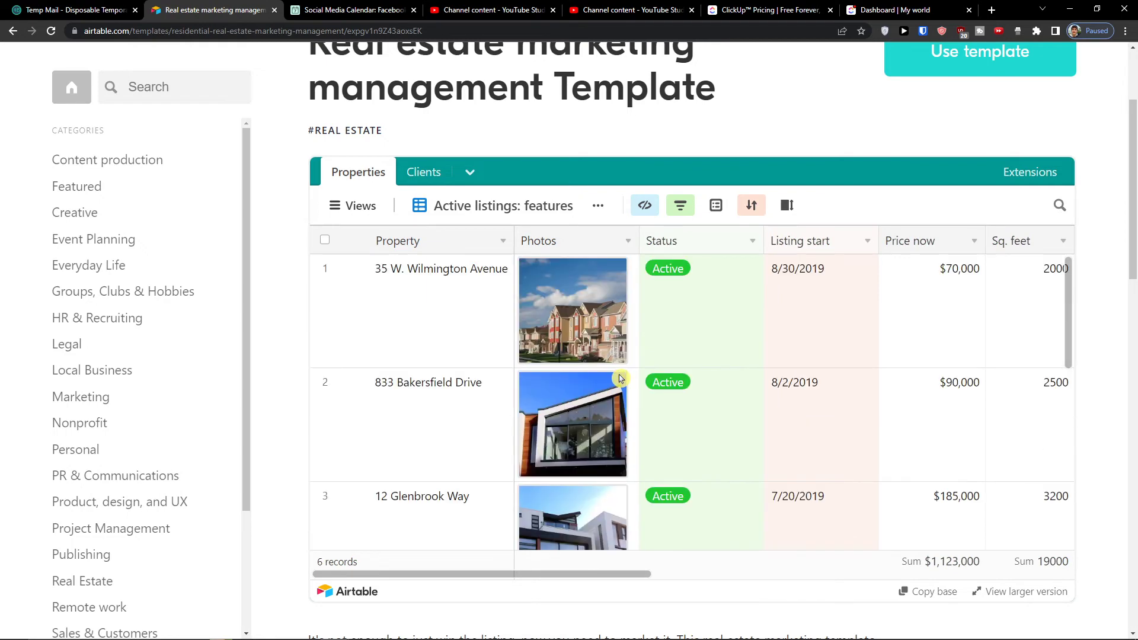
Switch to the Active listings: finances view, then start using the template as a new base.
{"action": "left_click", "coordinate": [356, 205]}
{"action": "left_click", "coordinate": [355, 372]}
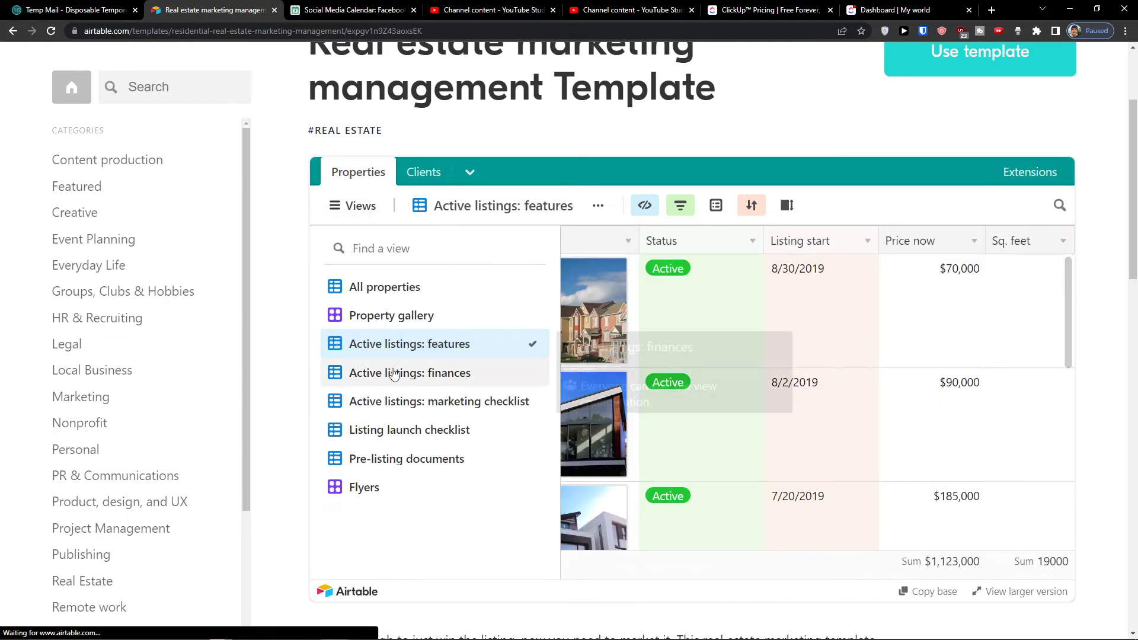
{"action": "scroll", "coordinate": [438, 356], "scroll_direction": "down", "scroll_amount": 2}
{"action": "scroll", "coordinate": [472, 358], "scroll_direction": "up", "scroll_amount": 2}
{"action": "left_click", "coordinate": [378, 206]}
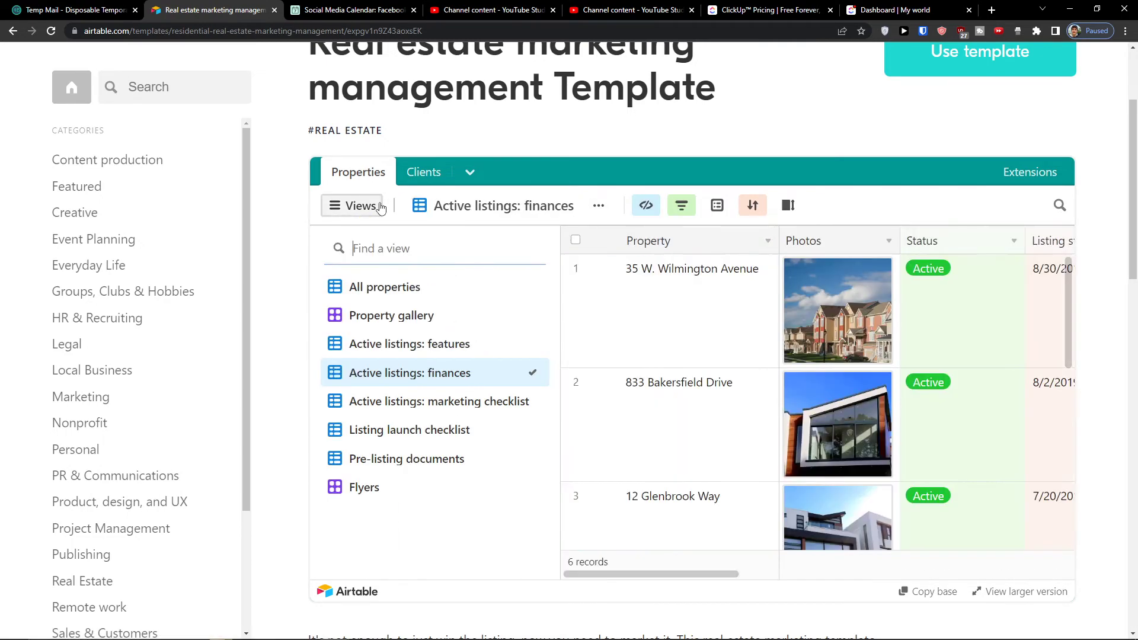
{"action": "scroll", "coordinate": [940, 157], "scroll_direction": "up", "scroll_amount": 2}
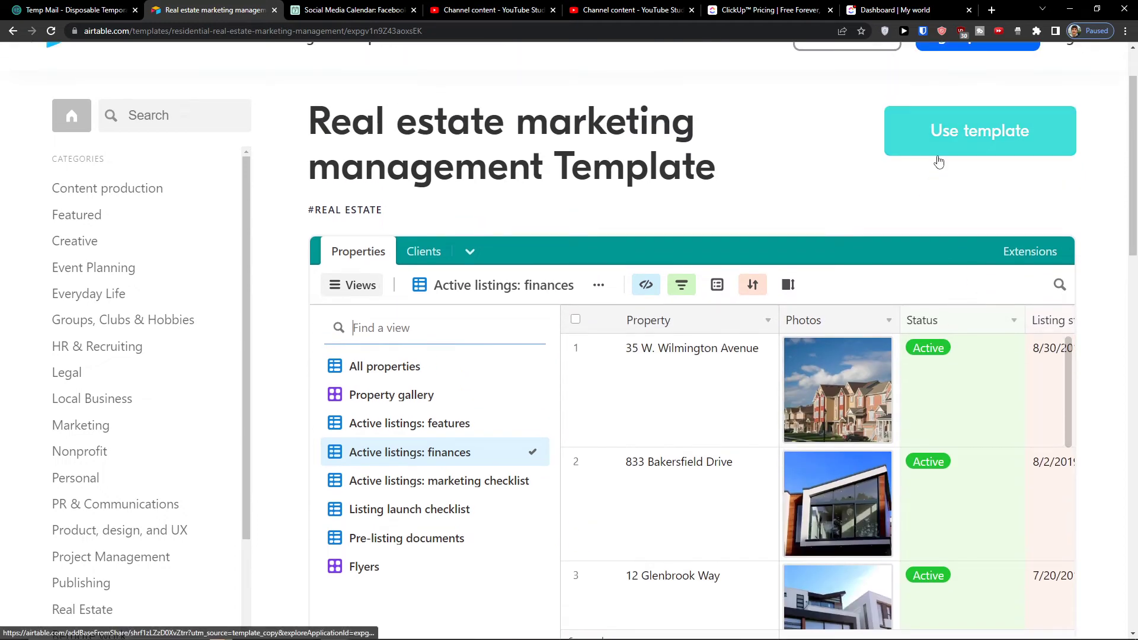
{"action": "left_click", "coordinate": [939, 149]}
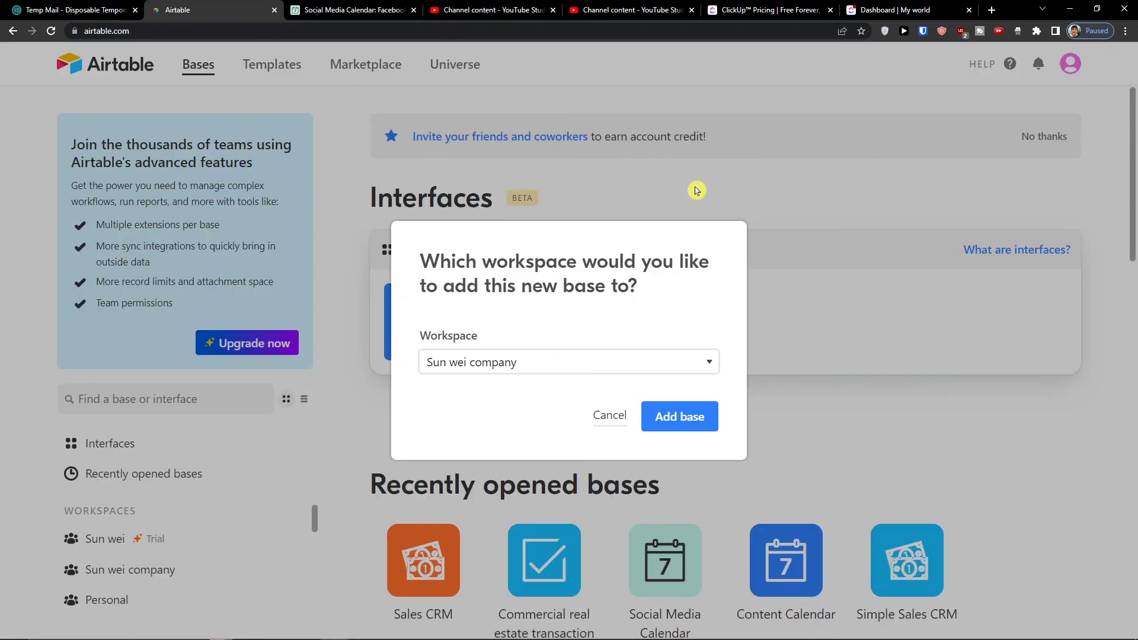
Add the Real estate marketing management template as a new base in the chosen workspace.
{"action": "left_click", "coordinate": [553, 364]}
{"action": "left_click", "coordinate": [536, 380]}
{"action": "left_click", "coordinate": [672, 418]}
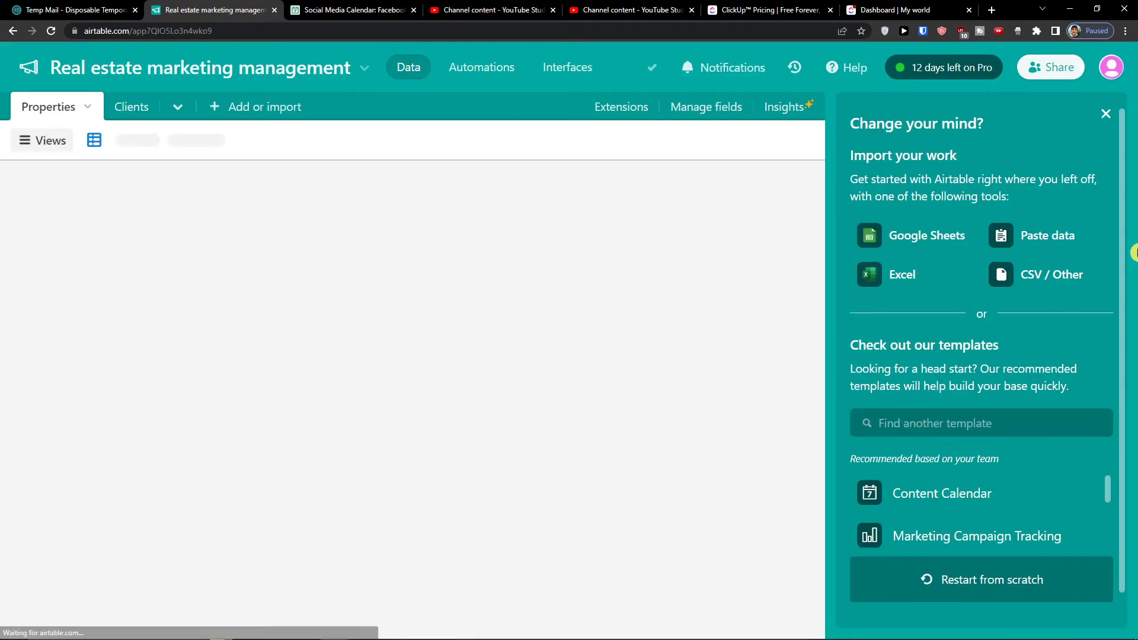
Dismiss the 'Change your mind?' suggestions panel and the Base guide popup.
{"action": "left_click", "coordinate": [1107, 122]}
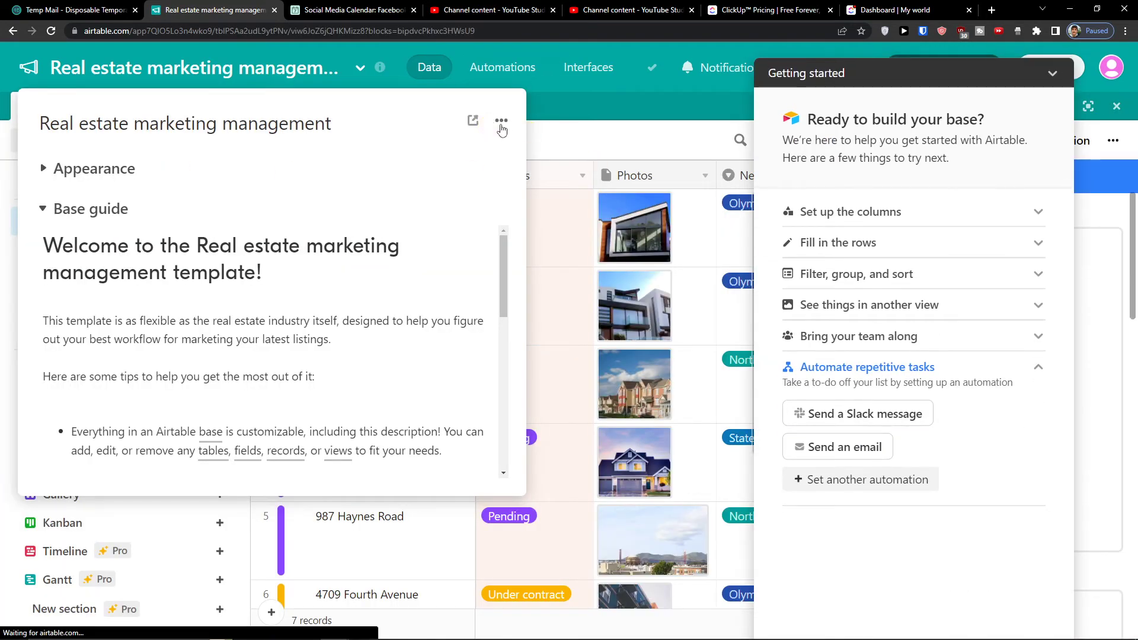
{"action": "left_click", "coordinate": [501, 121]}
{"action": "left_click", "coordinate": [557, 266]}
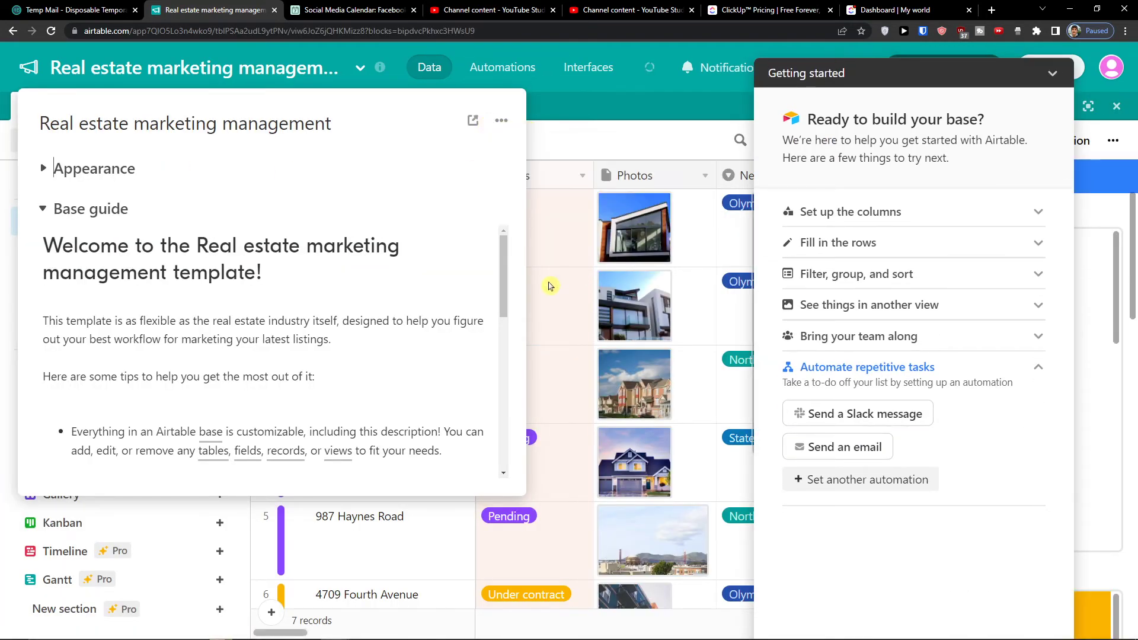
{"action": "left_click", "coordinate": [556, 301]}
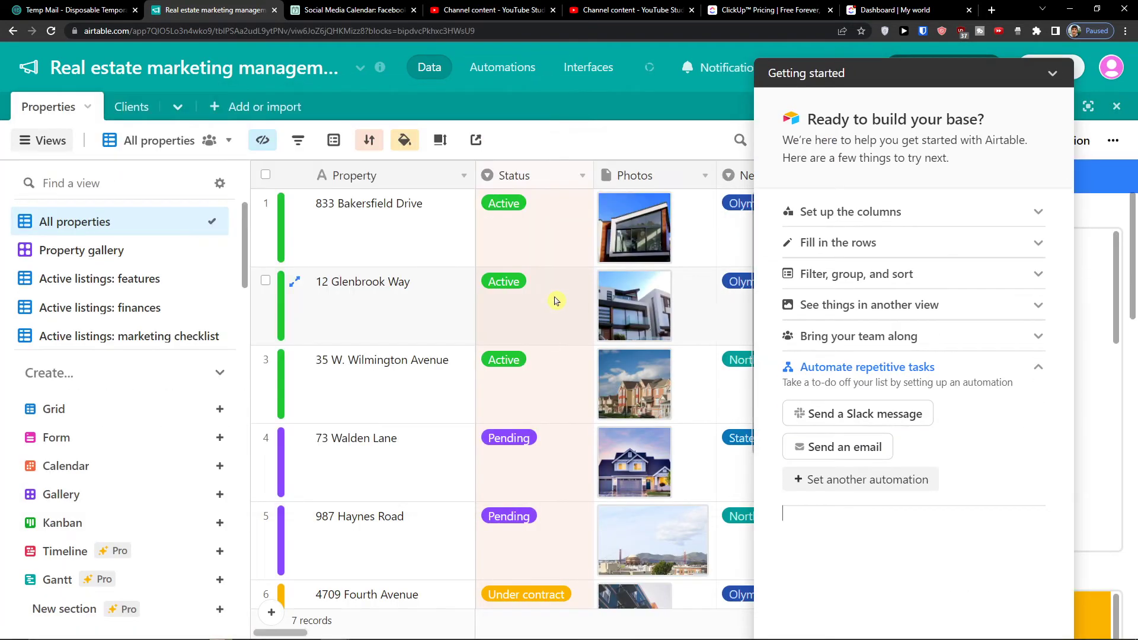
Collapse the Getting started checklist and close the Extensions panel to widen the properties grid.
{"action": "left_click", "coordinate": [1052, 75]}
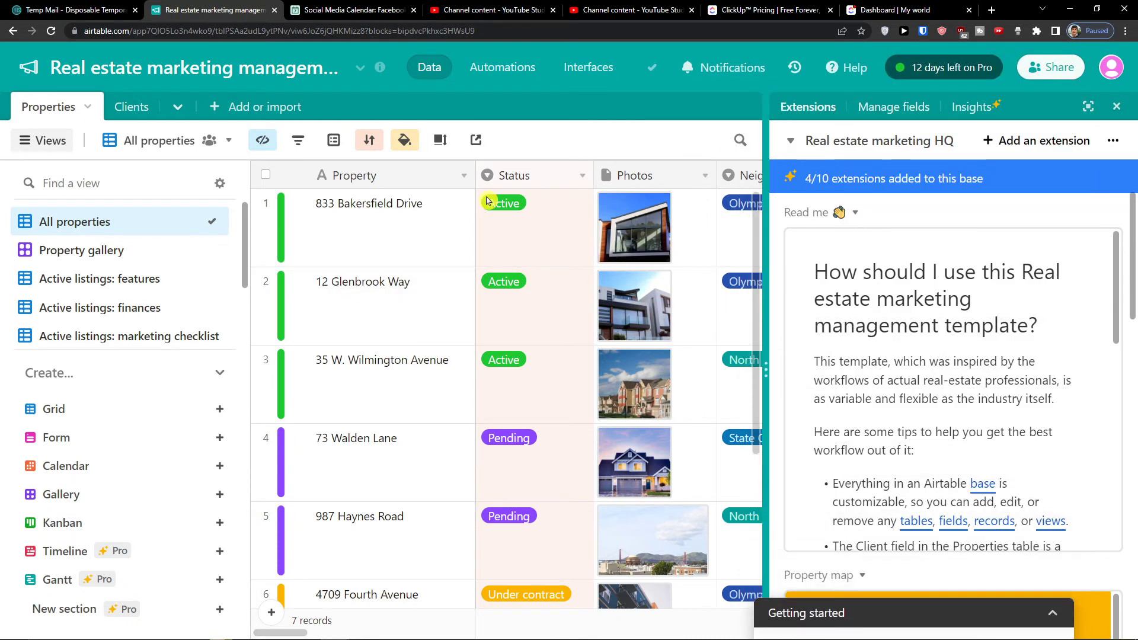
{"action": "left_click", "coordinate": [1116, 107]}
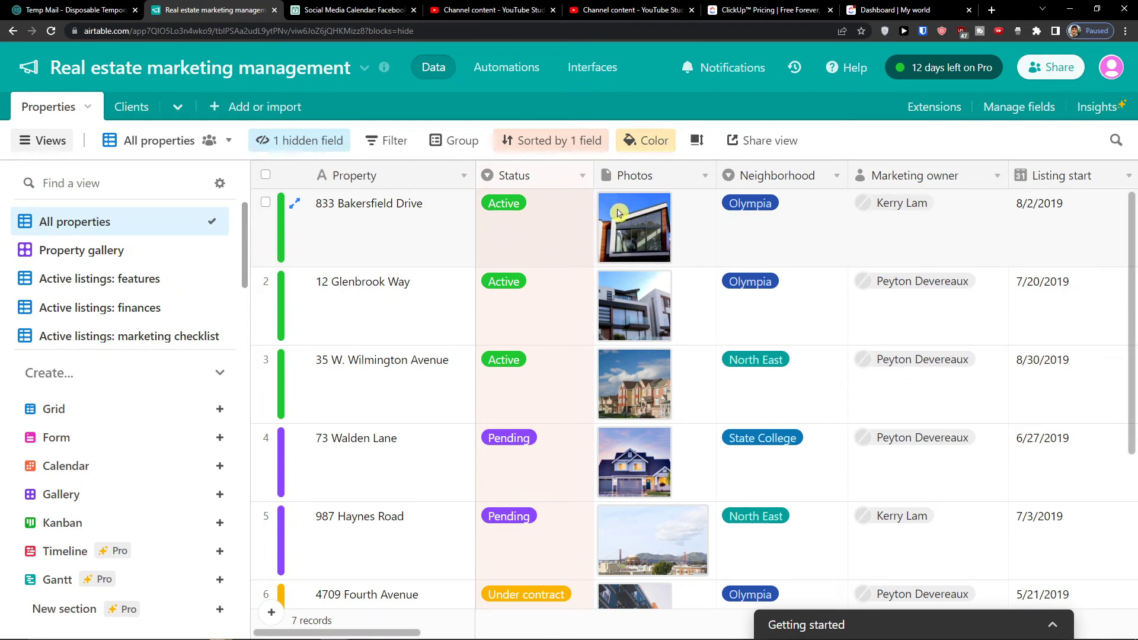
{"action": "scroll", "coordinate": [688, 232], "scroll_direction": "down", "scroll_amount": 3}
{"action": "scroll", "coordinate": [682, 229], "scroll_direction": "up", "scroll_amount": 3}
{"action": "scroll", "coordinate": [783, 282], "scroll_direction": "down", "scroll_amount": 5}
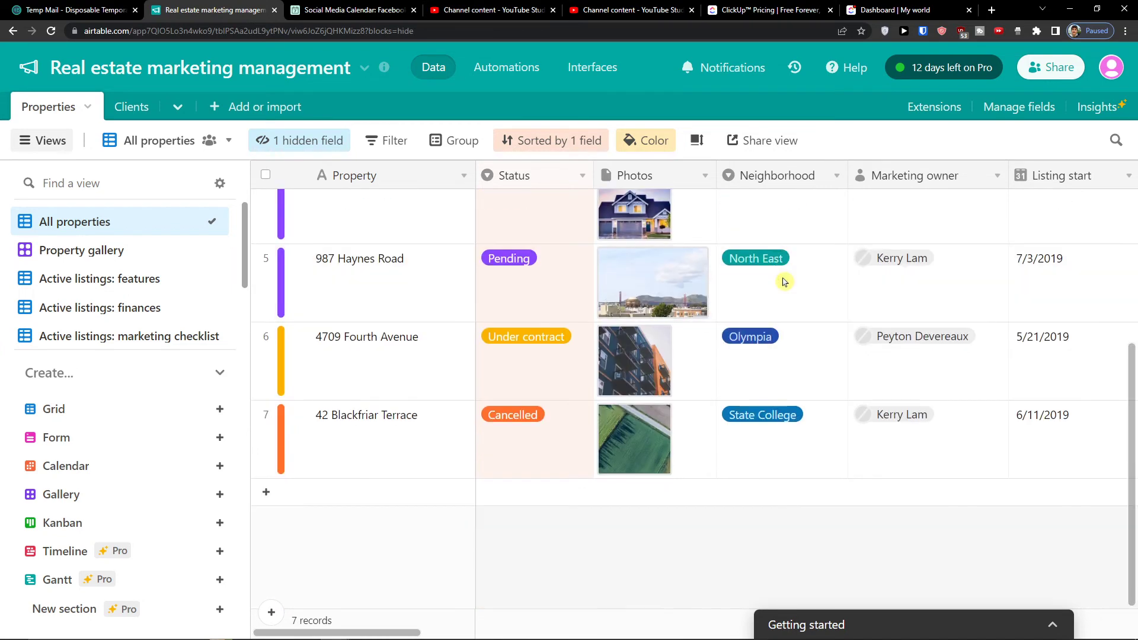
{"action": "scroll", "coordinate": [783, 282], "scroll_direction": "up", "scroll_amount": 5}
Browse the property cards in the Property gallery view, then return to the All properties grid.
{"action": "left_click", "coordinate": [81, 250]}
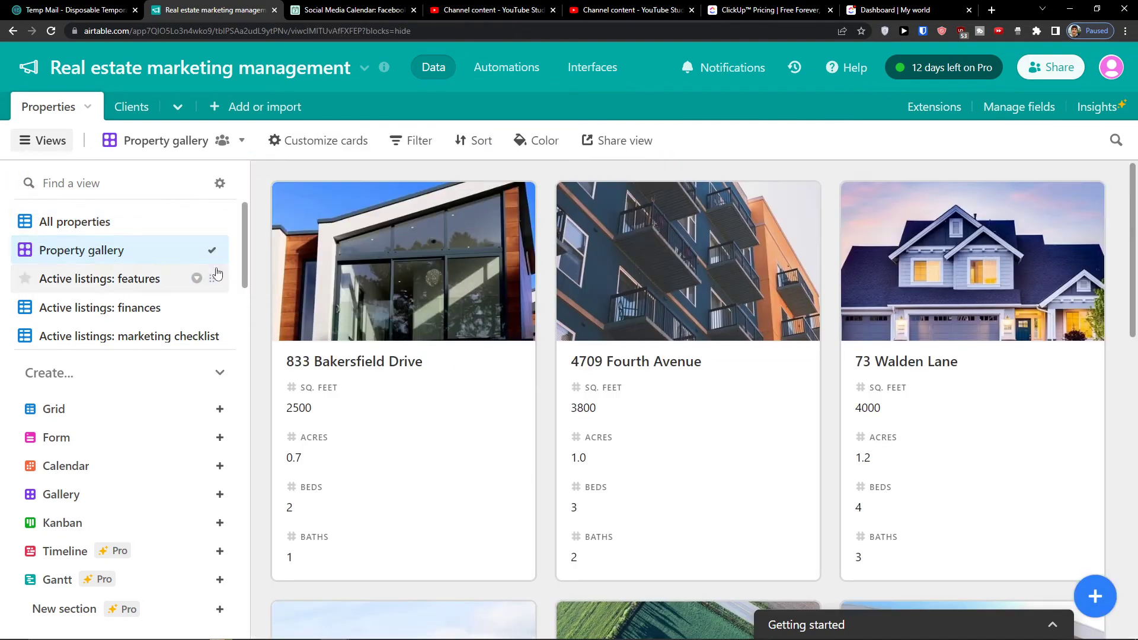
{"action": "scroll", "coordinate": [557, 352], "scroll_direction": "down", "scroll_amount": 5}
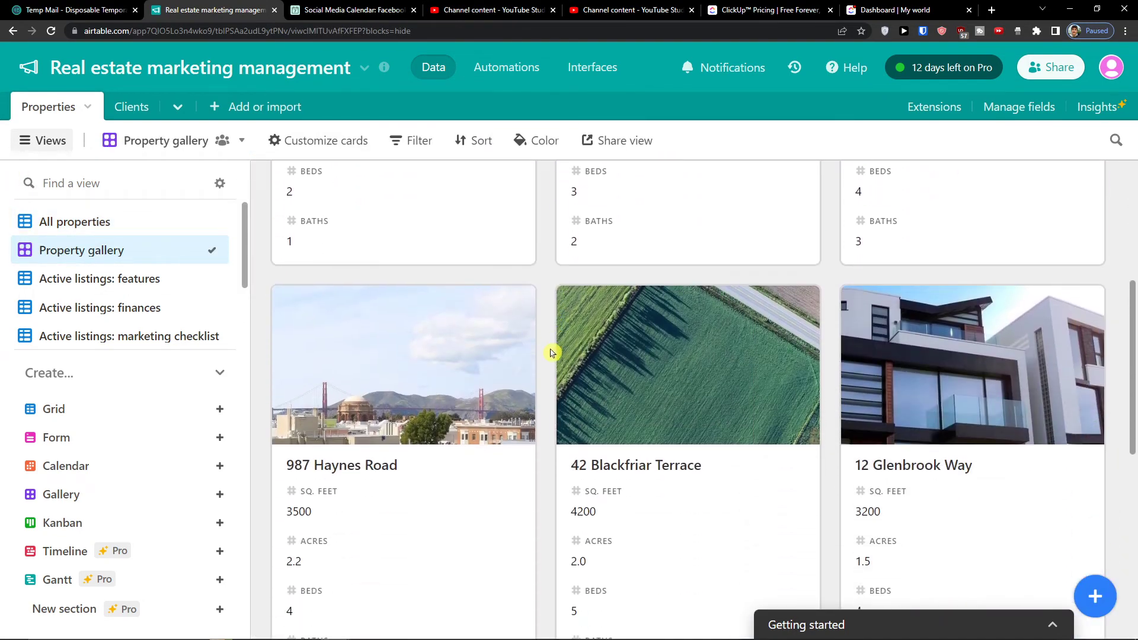
{"action": "scroll", "coordinate": [550, 353], "scroll_direction": "down", "scroll_amount": 3}
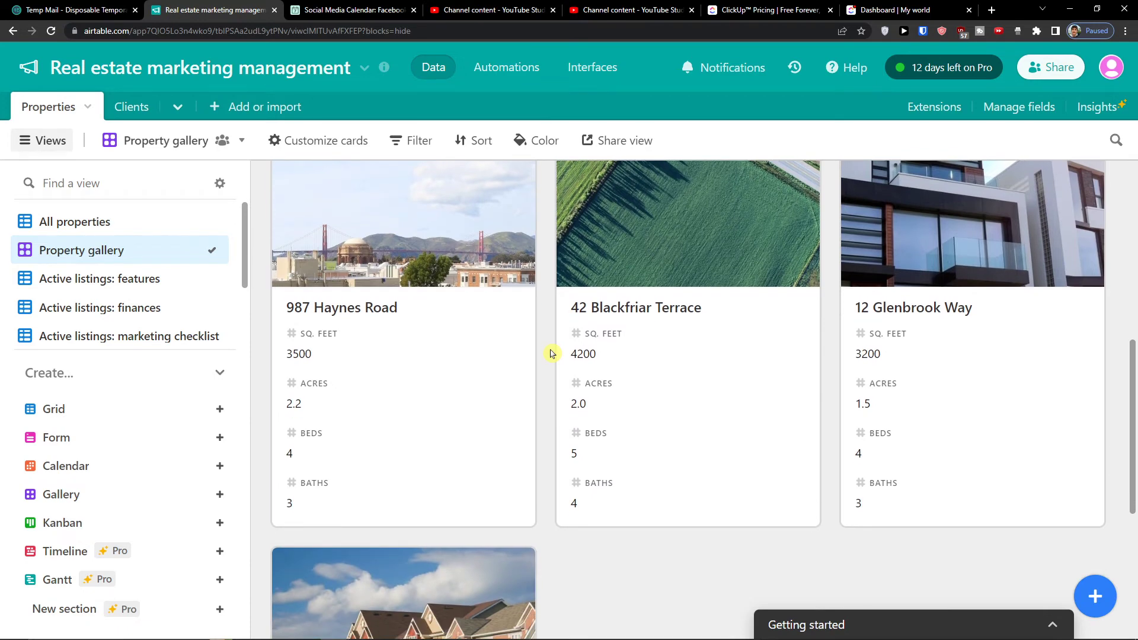
{"action": "scroll", "coordinate": [550, 353], "scroll_direction": "up", "scroll_amount": 3}
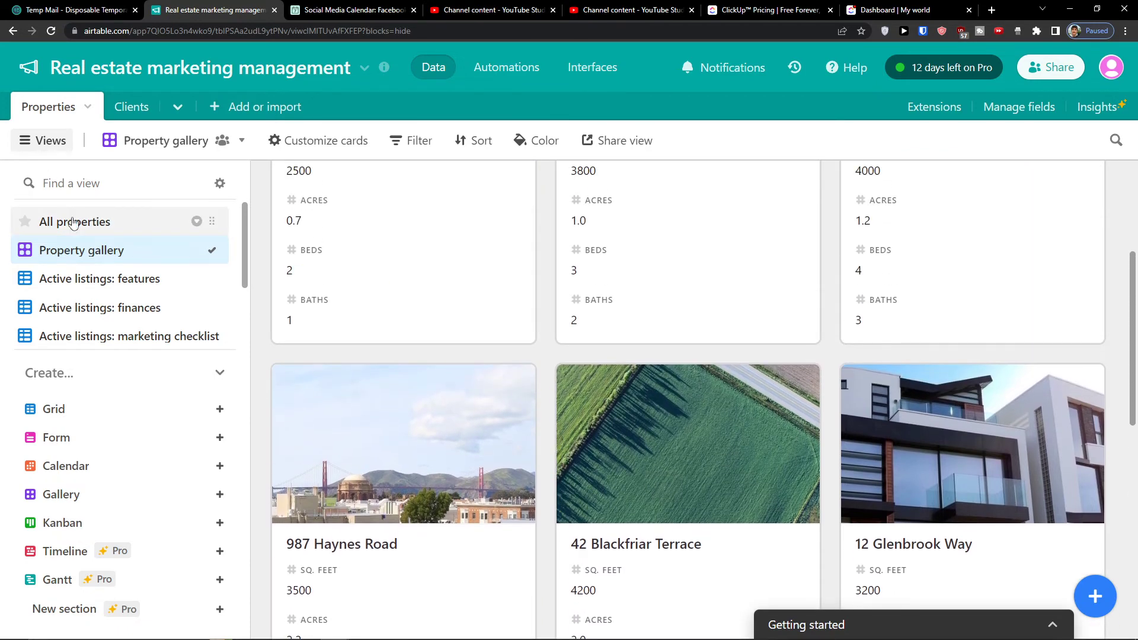
{"action": "left_click", "coordinate": [89, 222]}
{"action": "scroll", "coordinate": [364, 457], "scroll_direction": "down", "scroll_amount": 5}
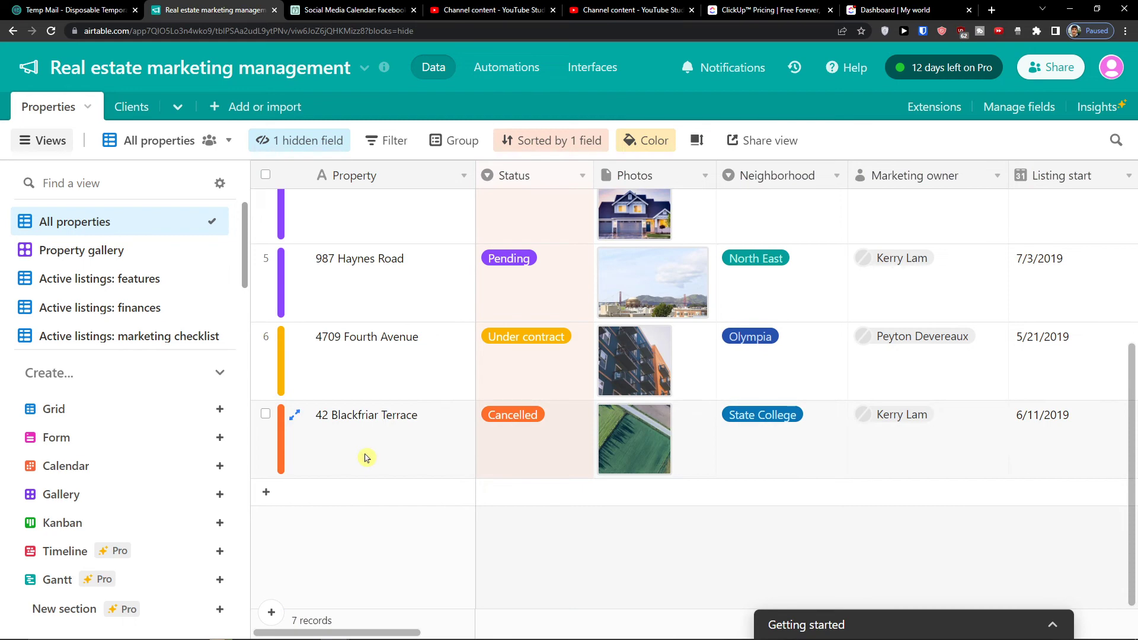
{"action": "scroll", "coordinate": [721, 459], "scroll_direction": "up", "scroll_amount": 3}
{"action": "scroll", "coordinate": [721, 460], "scroll_direction": "up", "scroll_amount": 2}
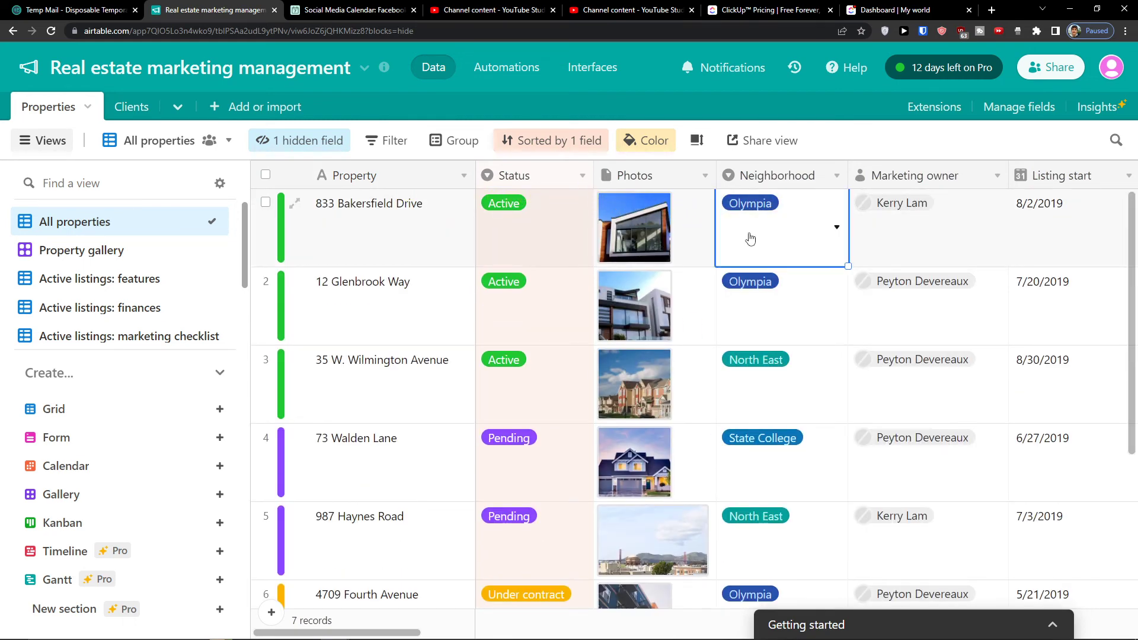
{"action": "left_click", "coordinate": [779, 247]}
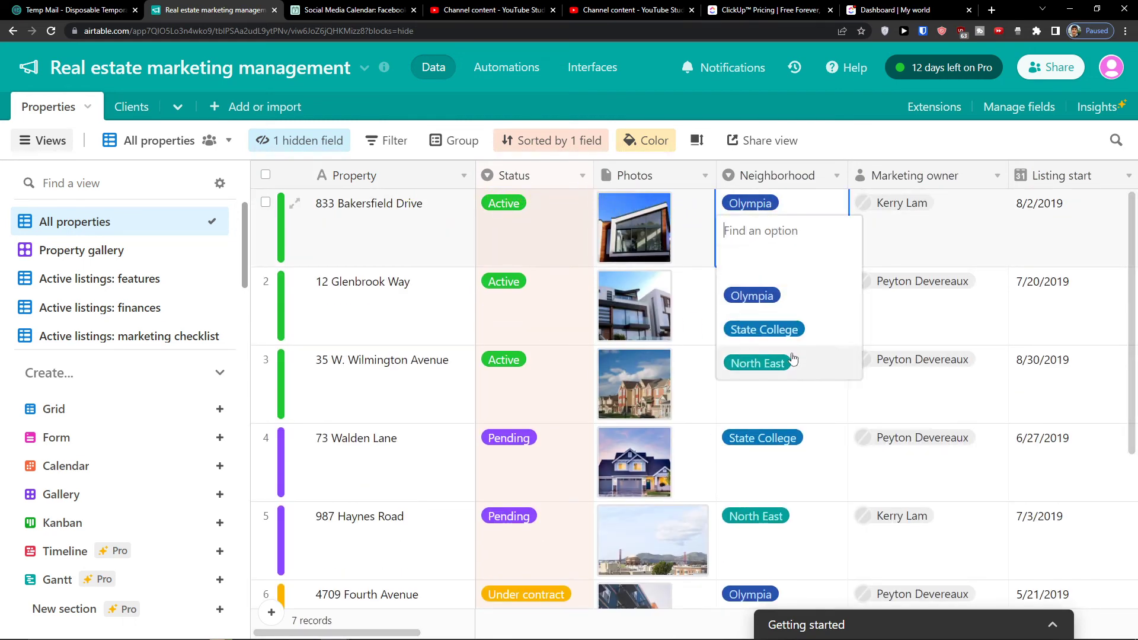
{"action": "left_click", "coordinate": [886, 219]}
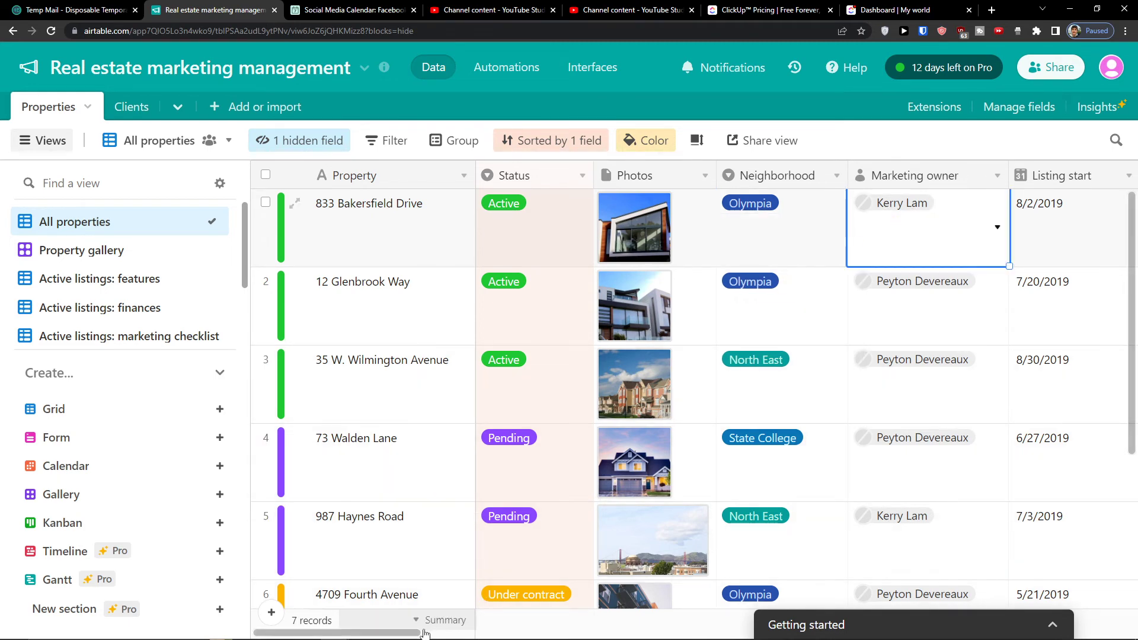
{"action": "left_click_drag", "start_coordinate": [406, 633], "coordinate": [652, 637]}
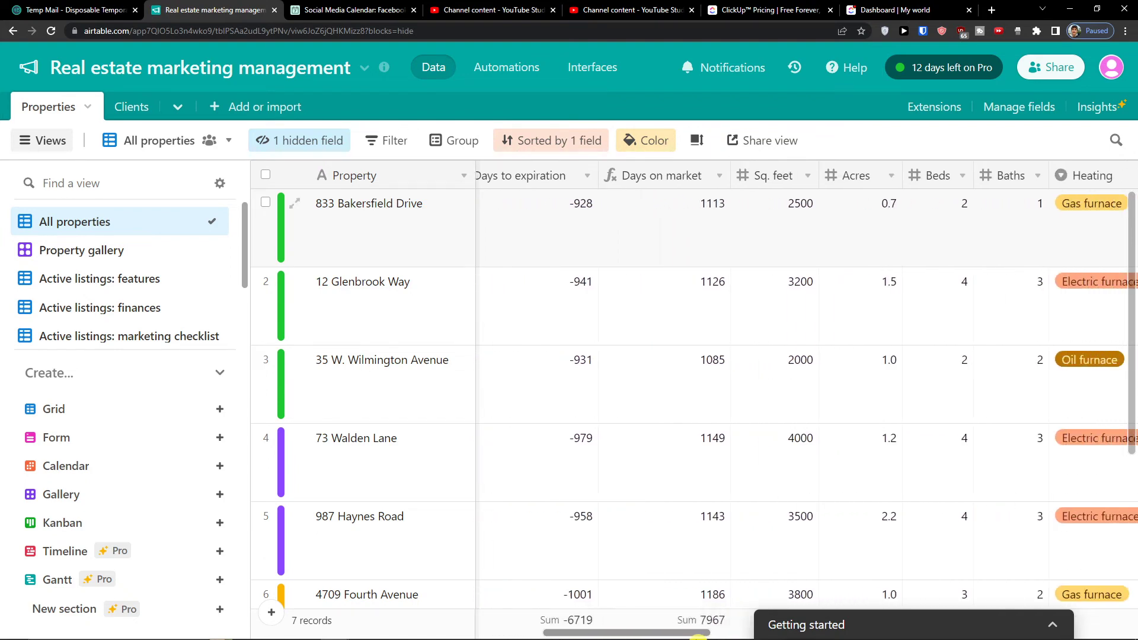
{"action": "left_click_drag", "start_coordinate": [699, 637], "coordinate": [349, 584]}
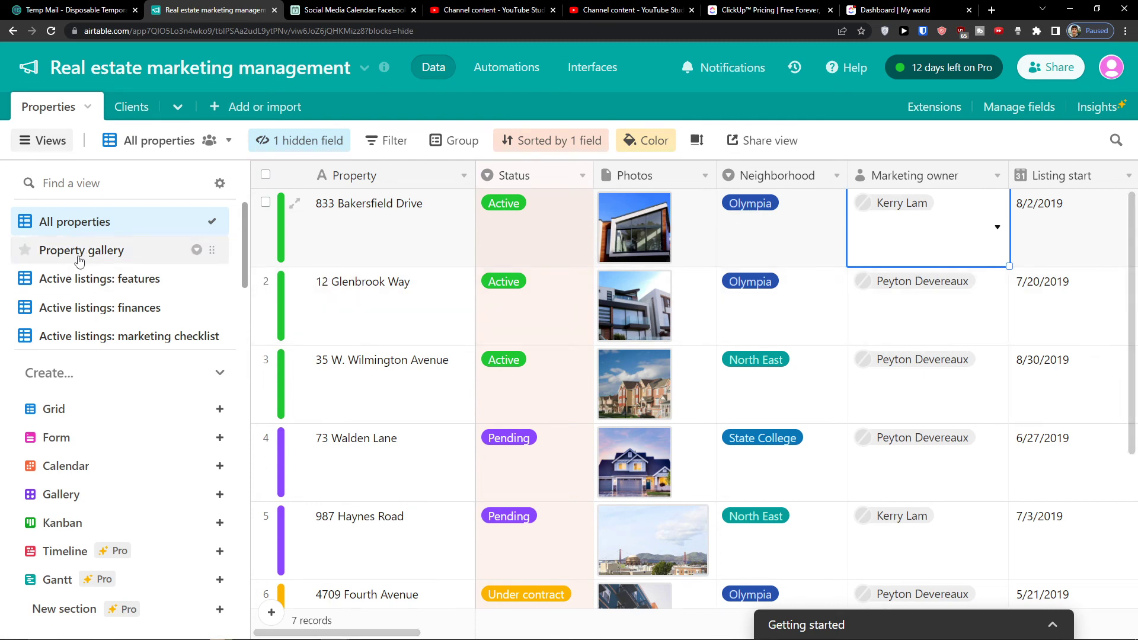
Switch to the Active listings: features view, glancing at the Clients table before returning to Properties.
{"action": "left_click", "coordinate": [92, 276]}
{"action": "scroll", "coordinate": [599, 332], "scroll_direction": "down", "scroll_amount": 5}
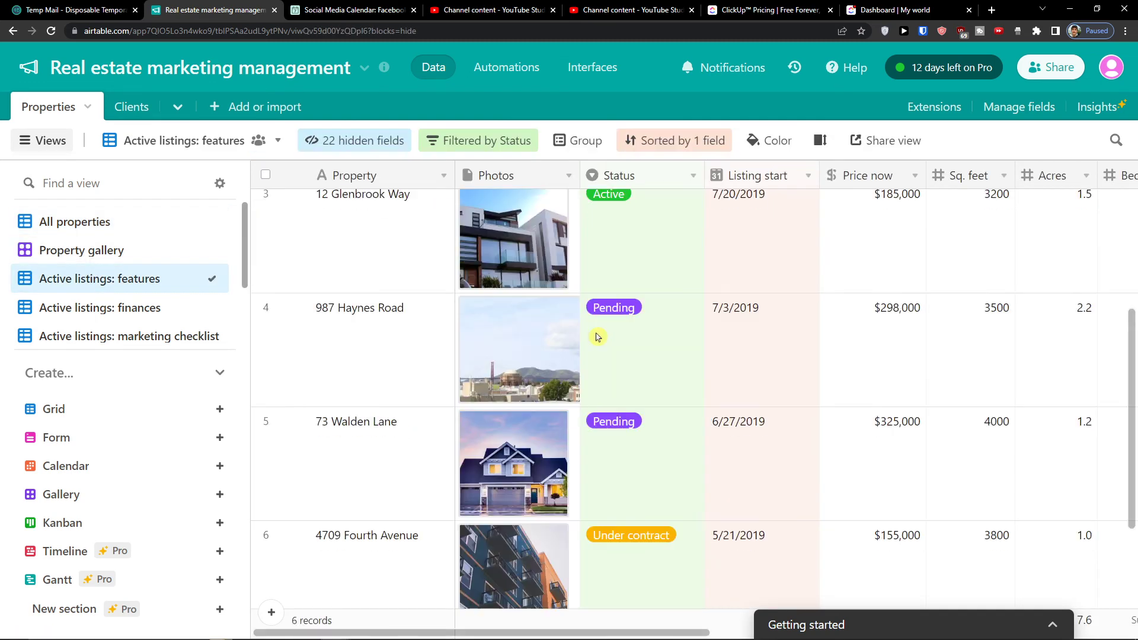
{"action": "scroll", "coordinate": [598, 336], "scroll_direction": "up", "scroll_amount": 5}
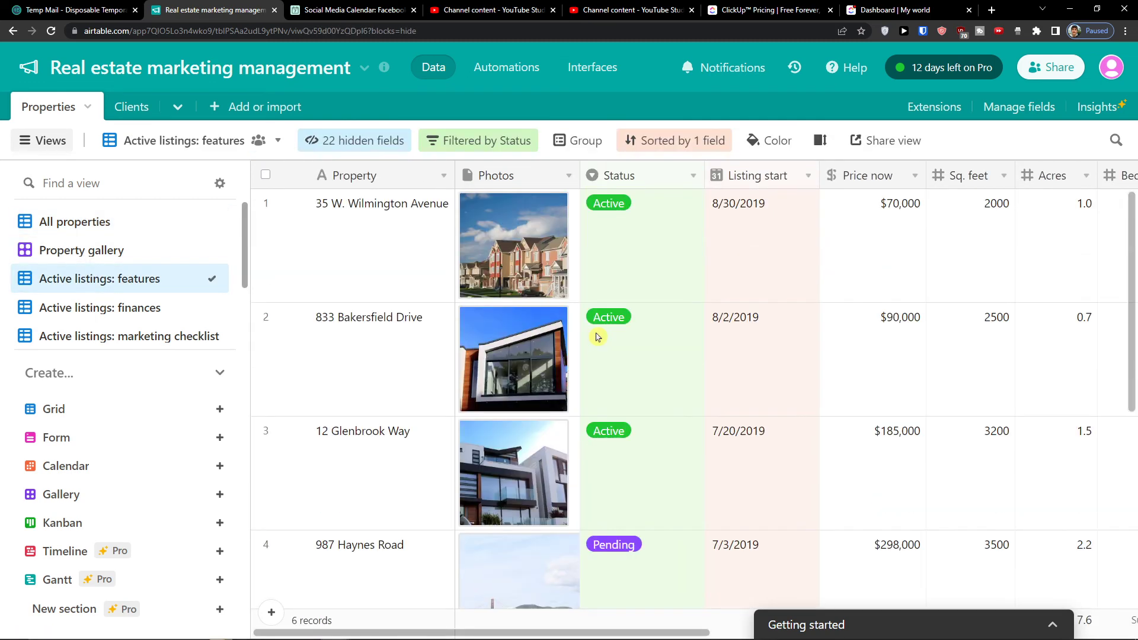
{"action": "left_click", "coordinate": [127, 108]}
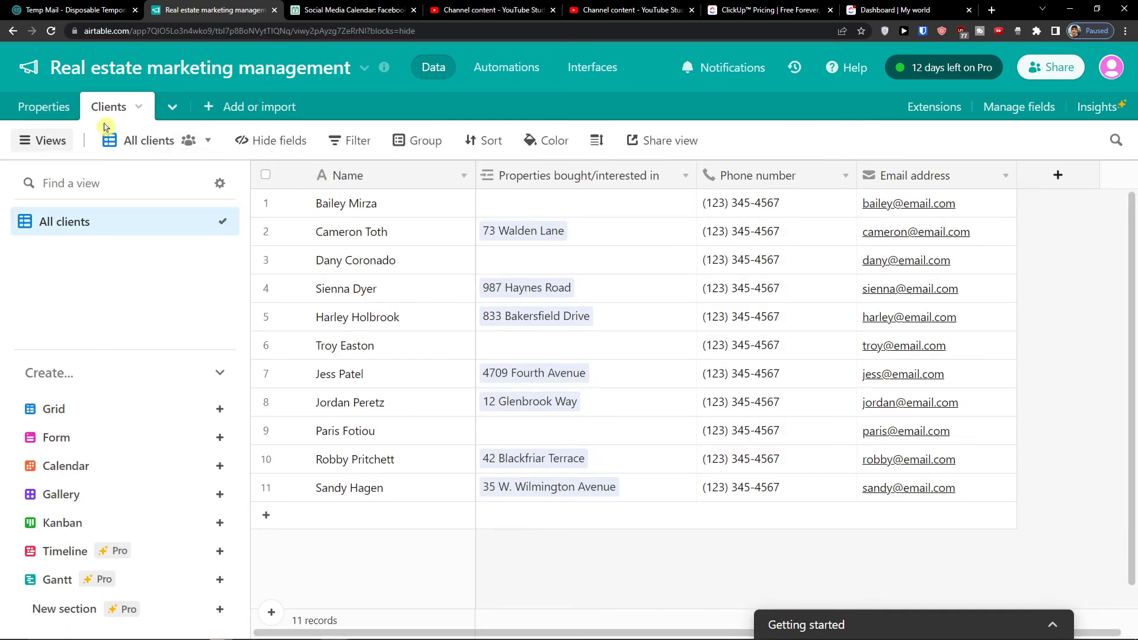
{"action": "left_click", "coordinate": [45, 106]}
{"action": "scroll", "coordinate": [546, 356], "scroll_direction": "down", "scroll_amount": 5}
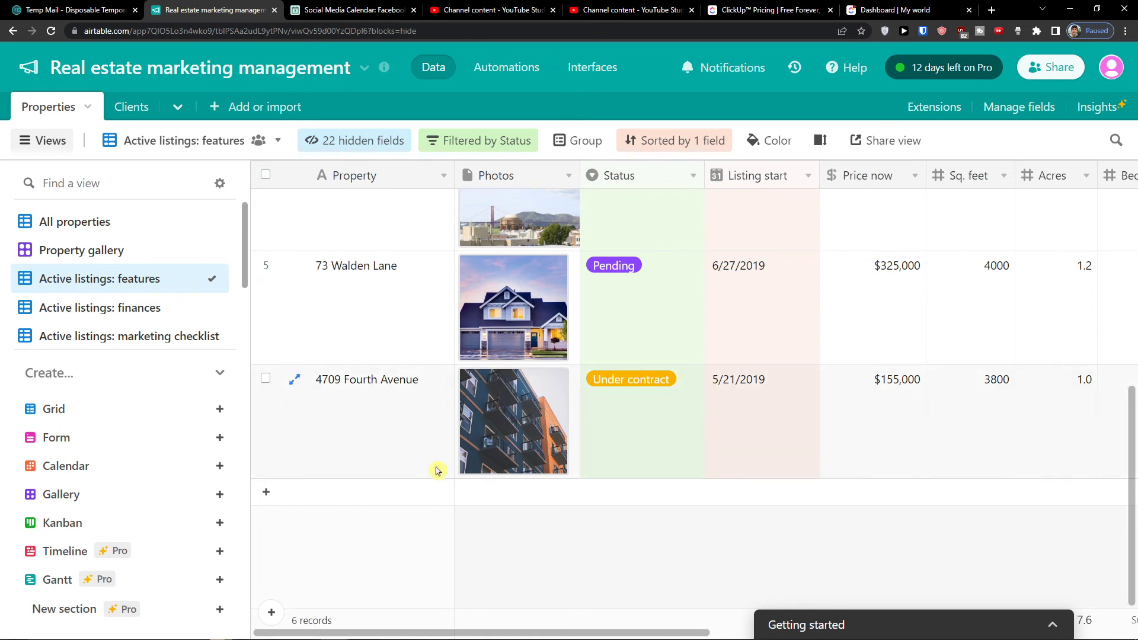
{"action": "left_click", "coordinate": [358, 493]}
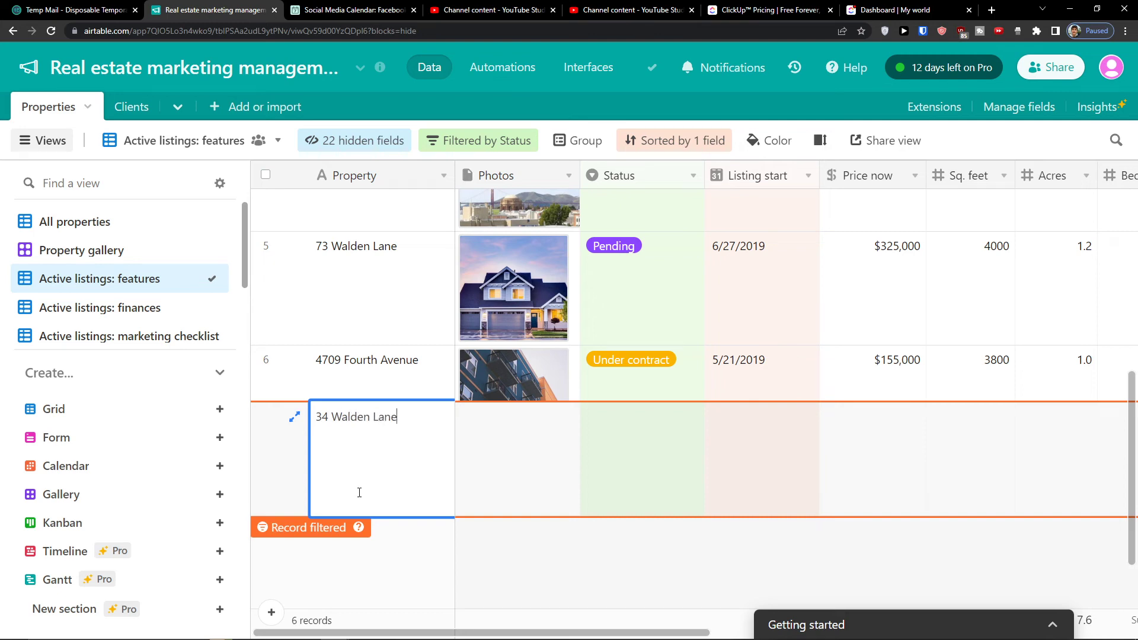
{"action": "left_click", "coordinate": [492, 591]}
{"action": "scroll", "coordinate": [497, 524], "scroll_direction": "up", "scroll_amount": 8}
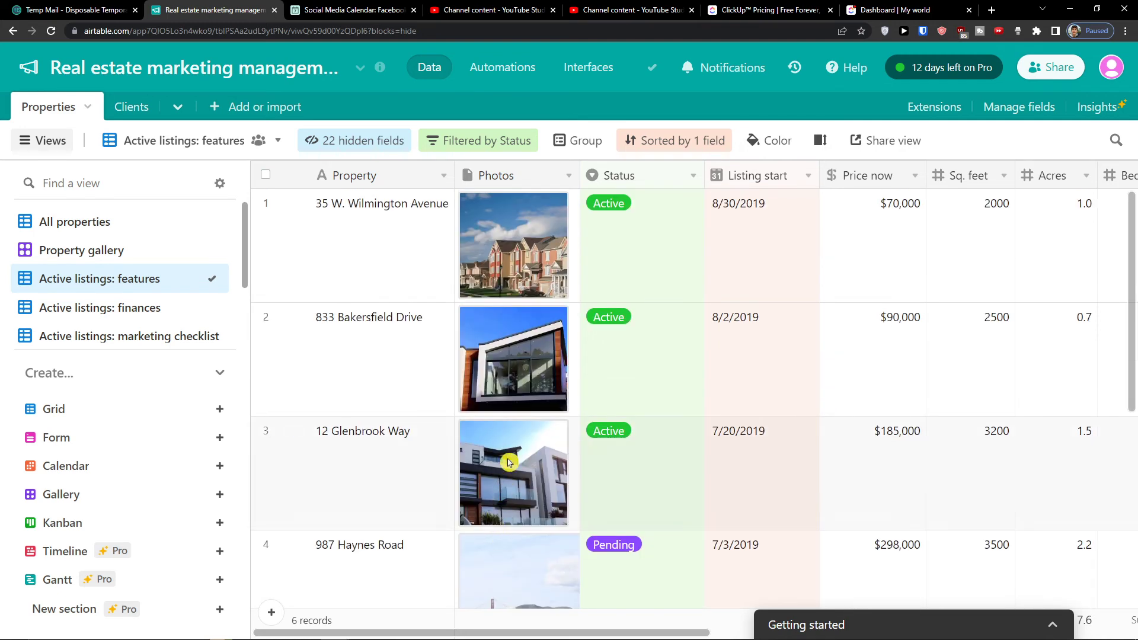
{"action": "scroll", "coordinate": [508, 468], "scroll_direction": "down", "scroll_amount": 5}
{"action": "scroll", "coordinate": [508, 477], "scroll_direction": "up", "scroll_amount": 7}
{"action": "scroll", "coordinate": [475, 492], "scroll_direction": "down", "scroll_amount": 5}
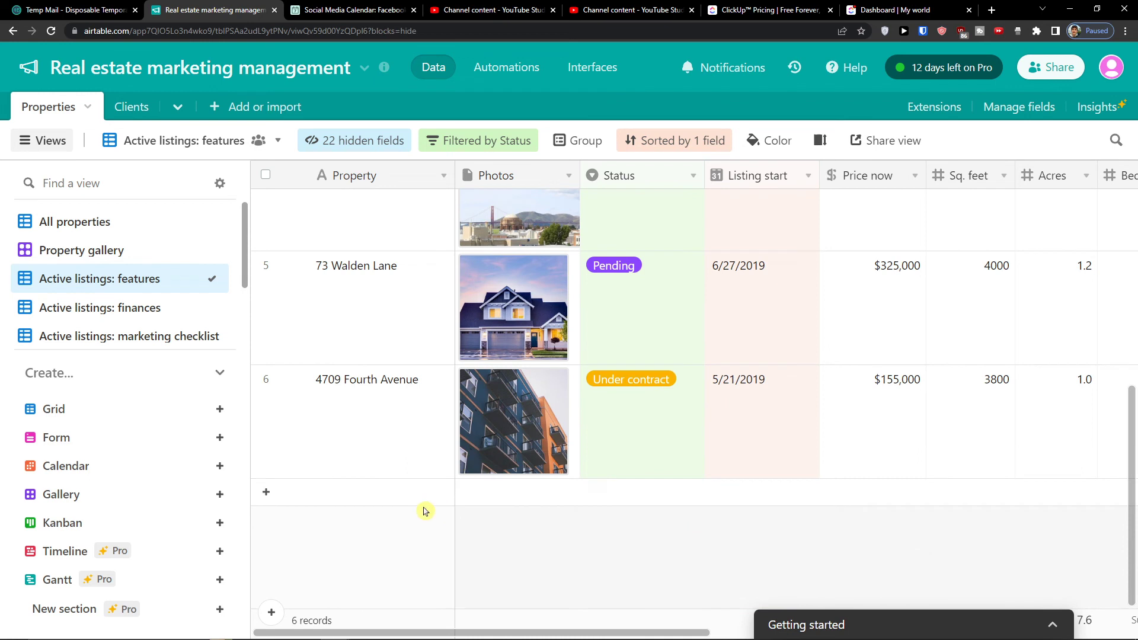
{"action": "left_click", "coordinate": [389, 501]}
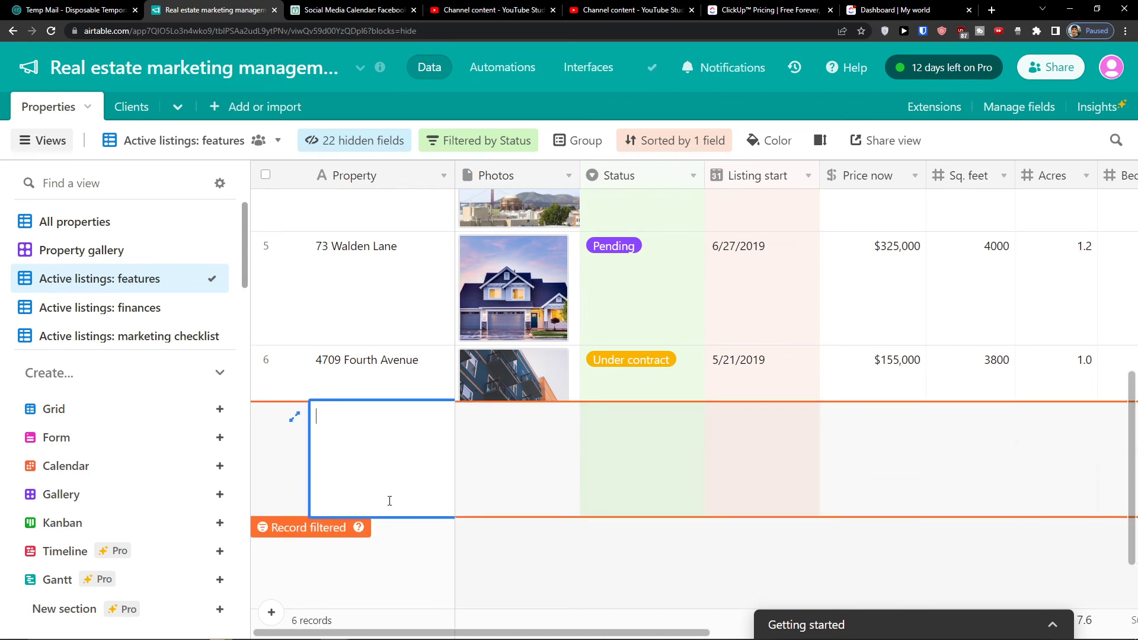
Remove the listing-start sort, review the Status filter, and add a new property row.
{"action": "left_click", "coordinate": [676, 142]}
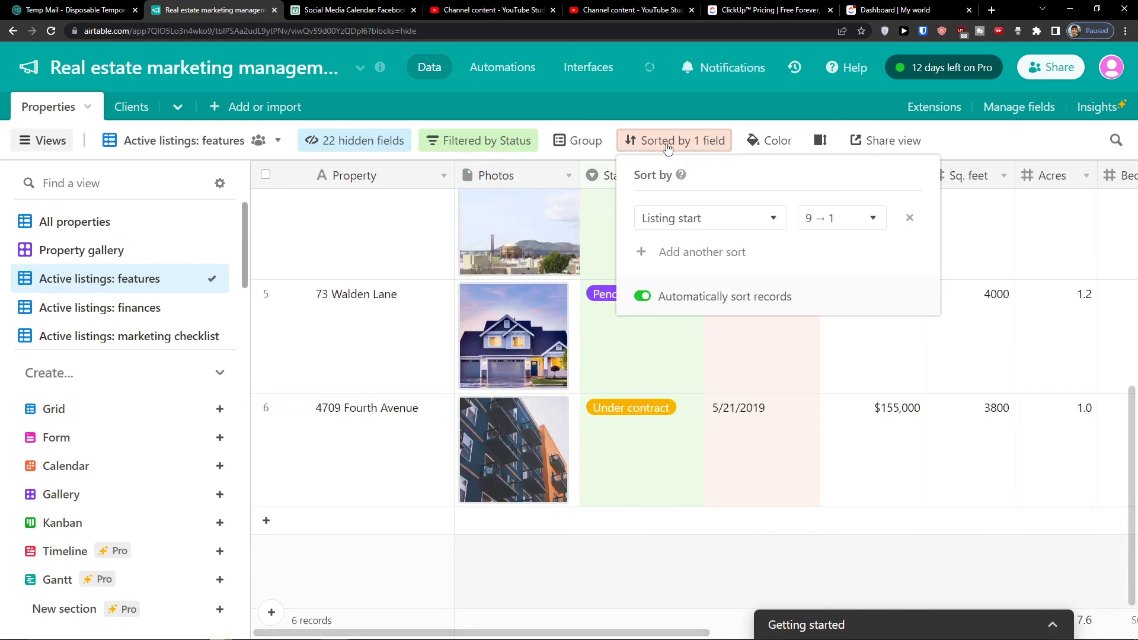
{"action": "left_click", "coordinate": [910, 217]}
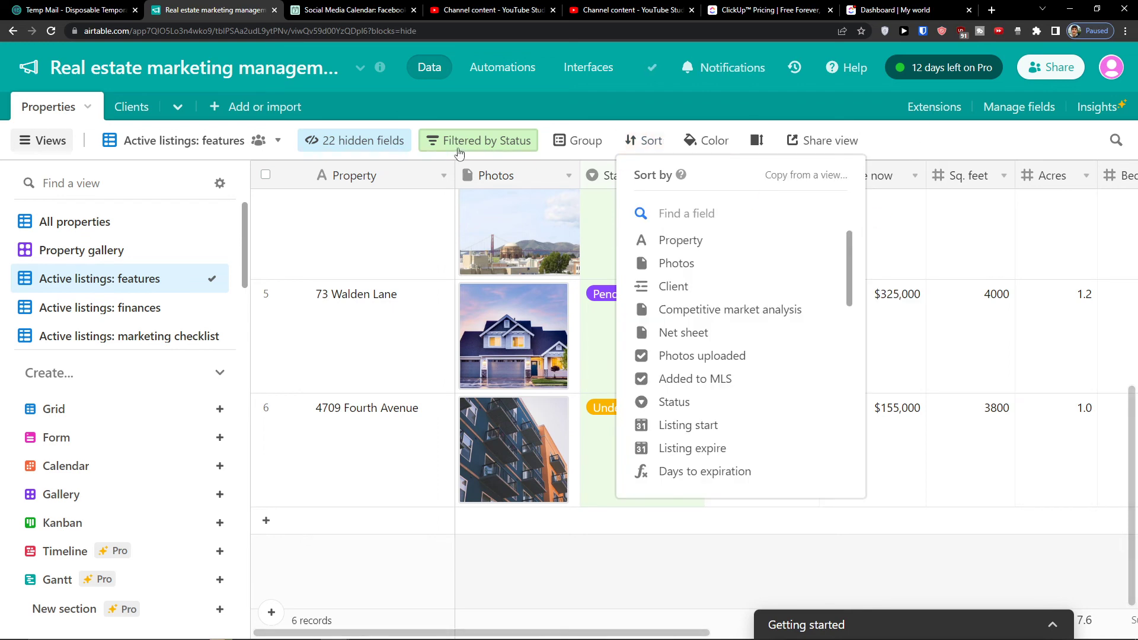
{"action": "left_click", "coordinate": [303, 298]}
{"action": "scroll", "coordinate": [323, 317], "scroll_direction": "down", "scroll_amount": 5}
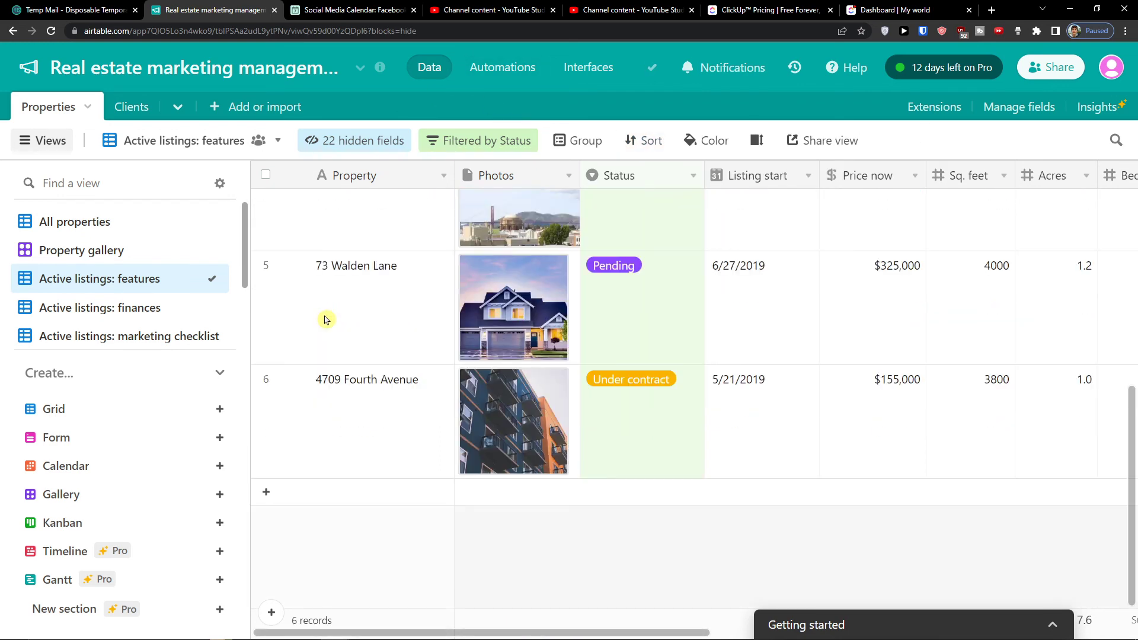
{"action": "left_click", "coordinate": [471, 140]}
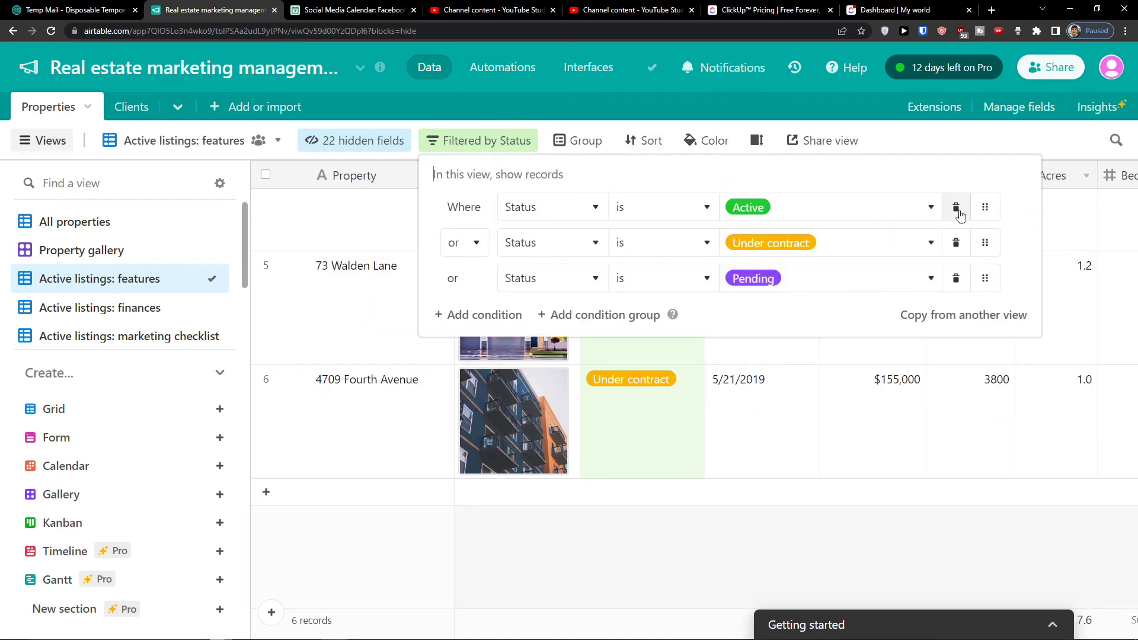
{"action": "left_click", "coordinate": [317, 498]}
{"action": "left_click", "coordinate": [336, 492]}
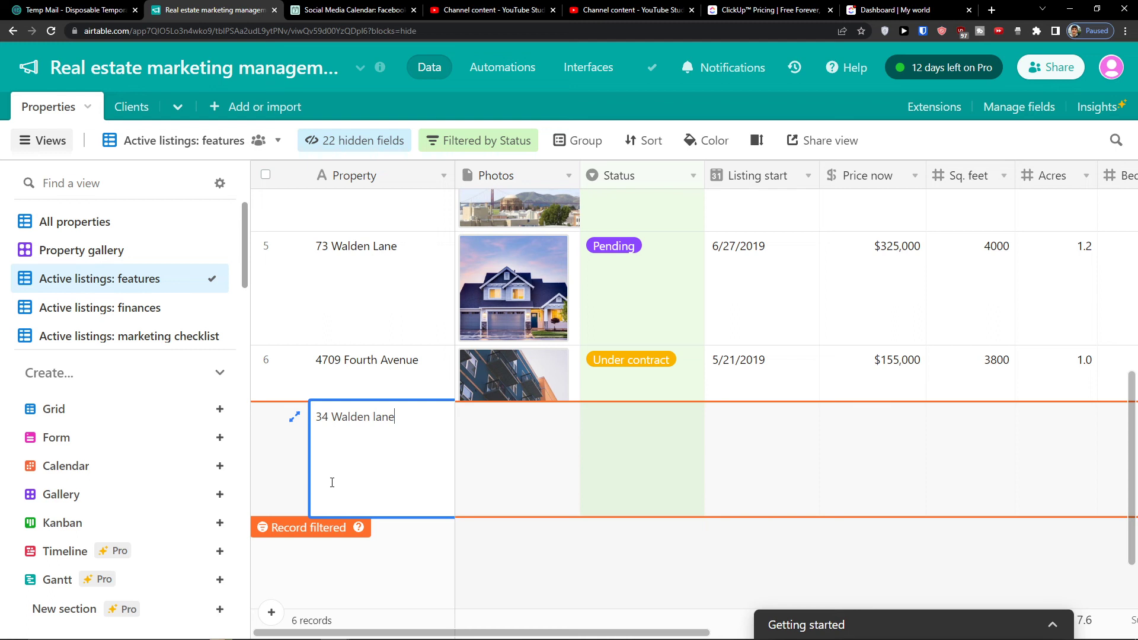
Set the 34 Walden lane record's status to Under contract.
{"action": "left_click", "coordinate": [597, 424]}
{"action": "left_click", "coordinate": [622, 440]}
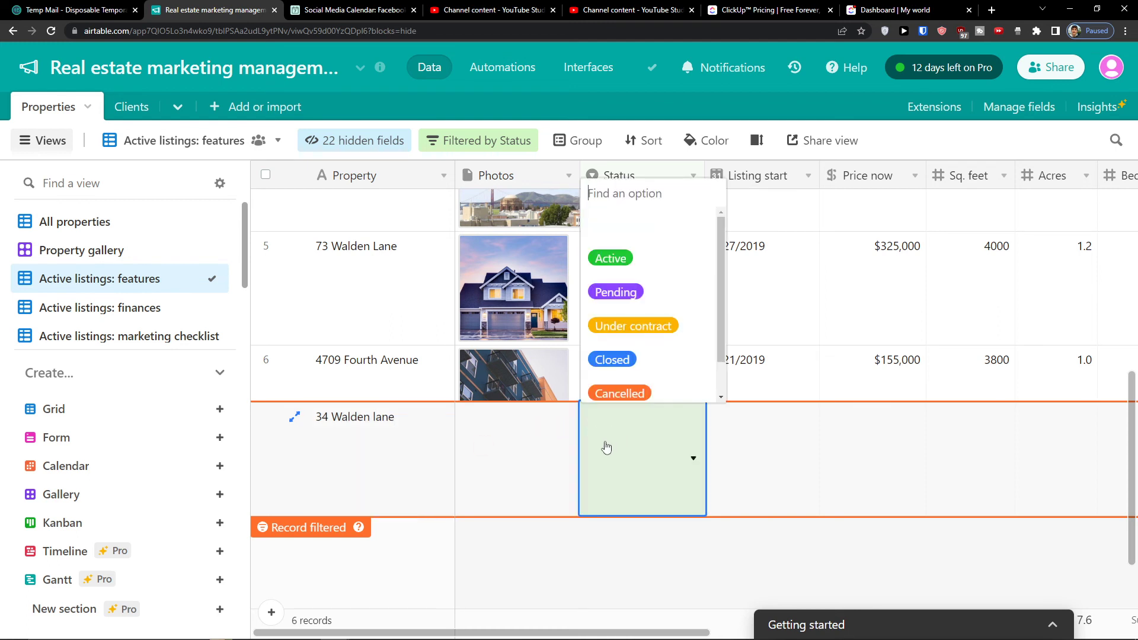
{"action": "scroll", "coordinate": [654, 309], "scroll_direction": "down", "scroll_amount": 1}
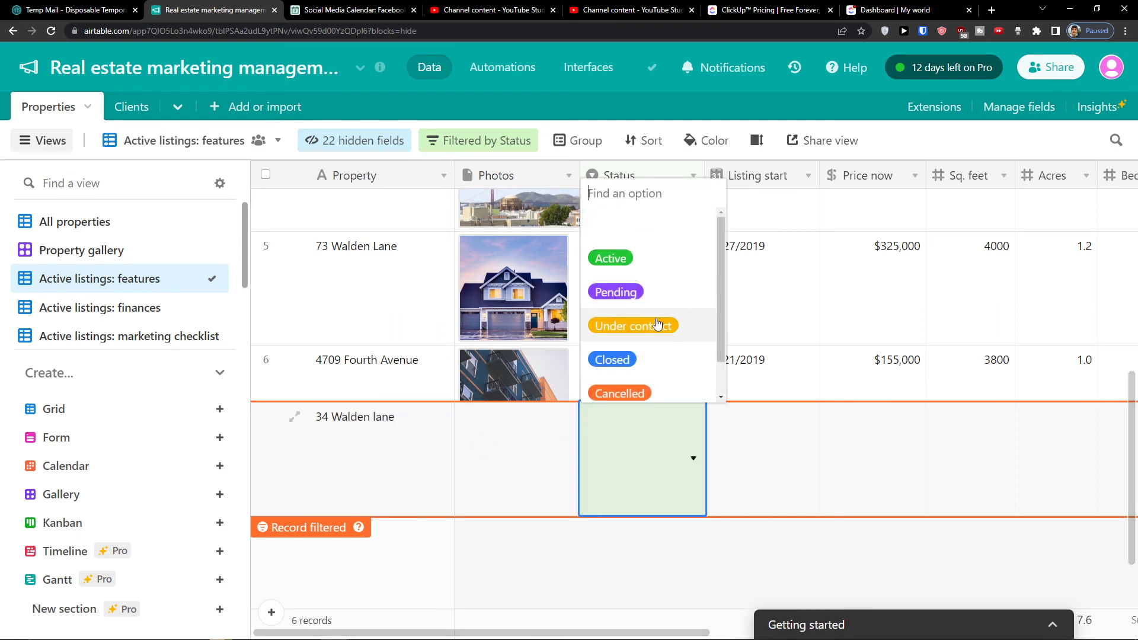
{"action": "left_click", "coordinate": [655, 324]}
Look across the new record's photos and price columns, then switch to Active listings: finances.
{"action": "left_click", "coordinate": [528, 505]}
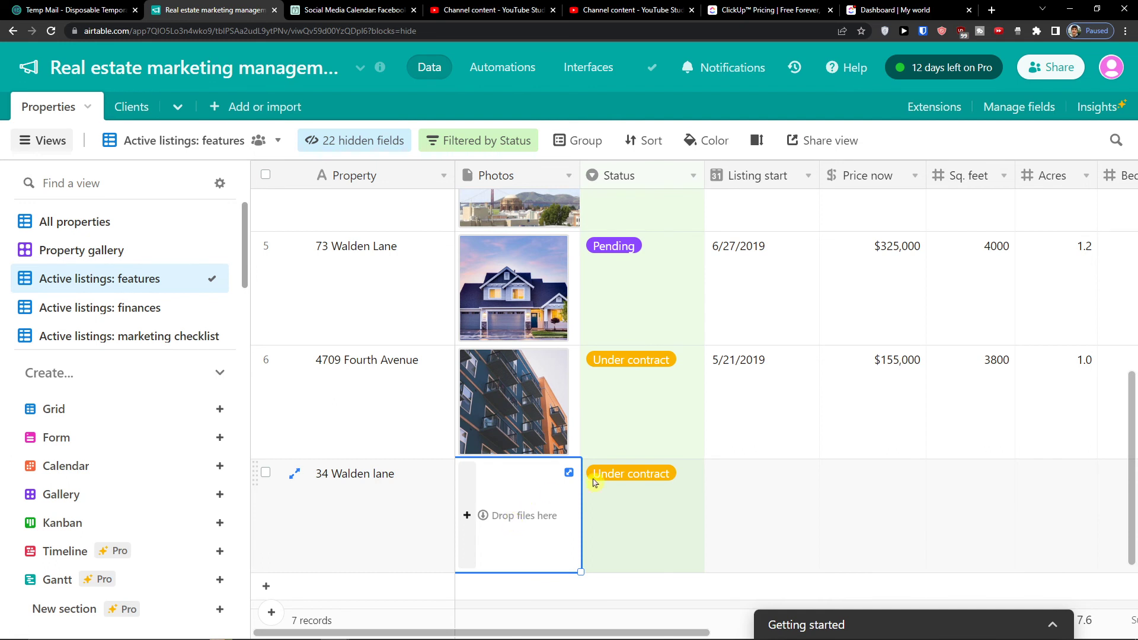
{"action": "left_click", "coordinate": [824, 526]}
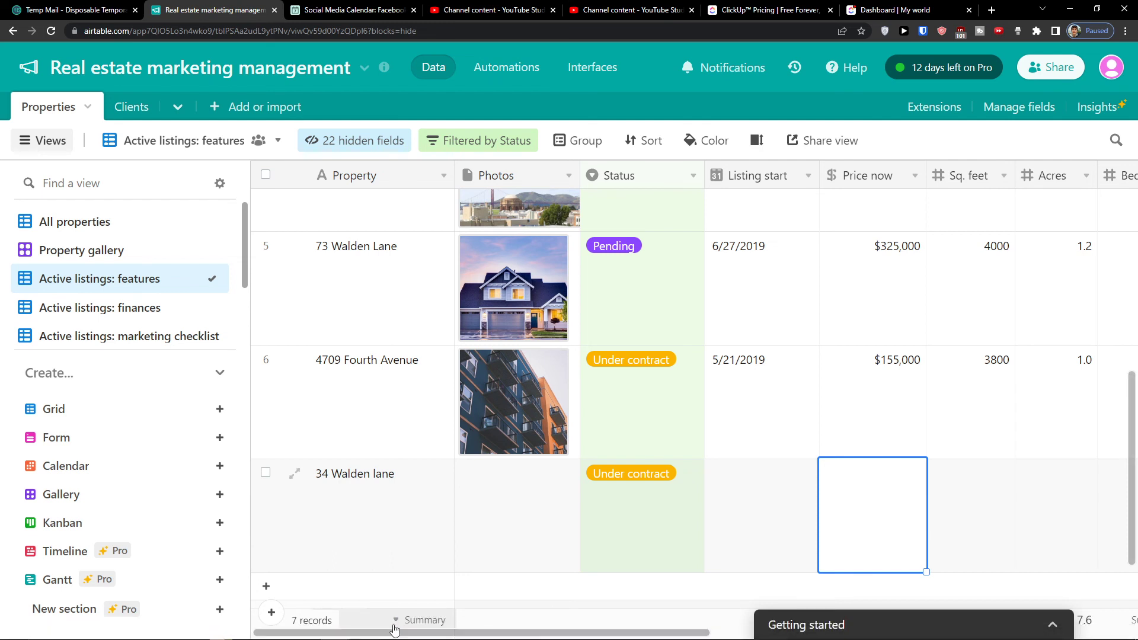
{"action": "left_click_drag", "start_coordinate": [394, 633], "coordinate": [646, 587]}
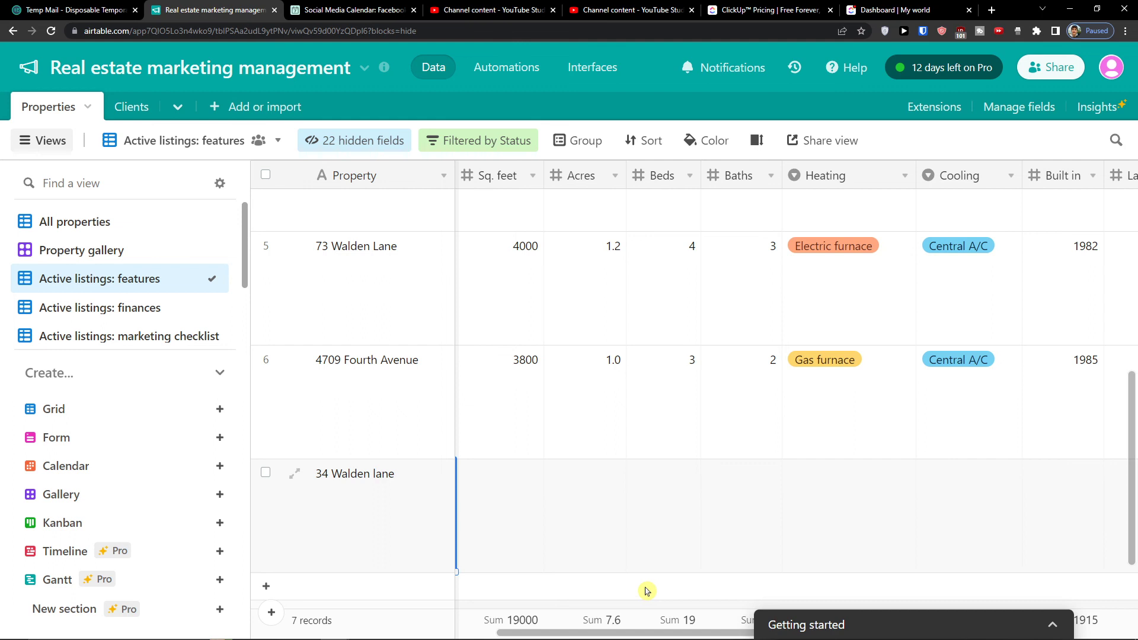
{"action": "left_click_drag", "start_coordinate": [655, 629], "coordinate": [536, 617]}
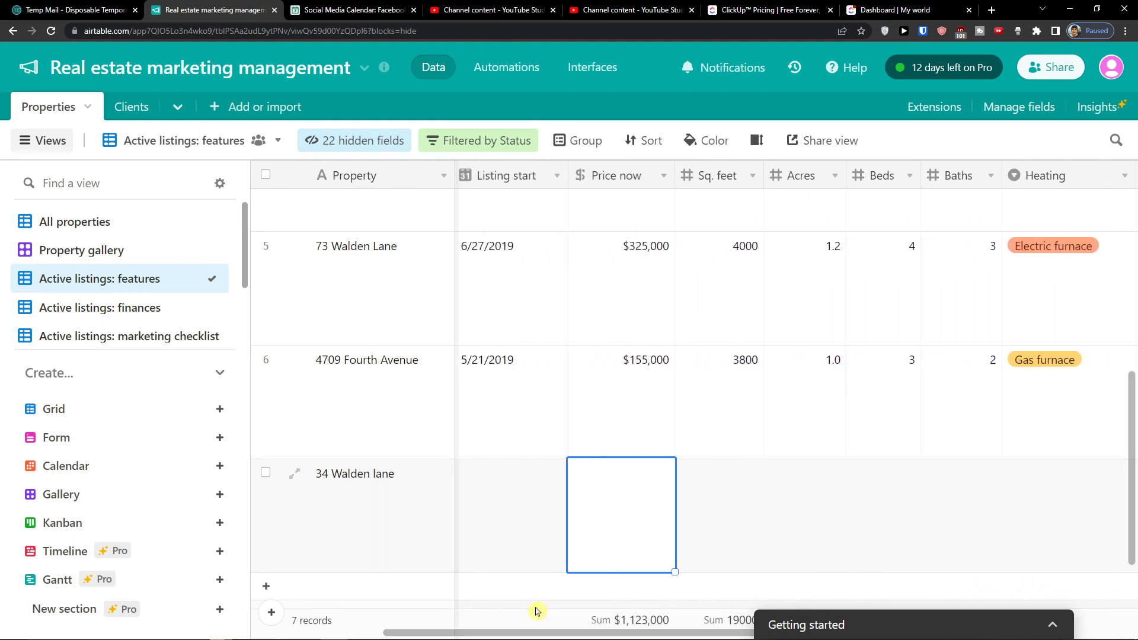
{"action": "left_click", "coordinate": [138, 319]}
Move from Active listings: finances through the marketing checklist view to the Listing launch checklist view.
{"action": "scroll", "coordinate": [714, 356], "scroll_direction": "down", "scroll_amount": 2}
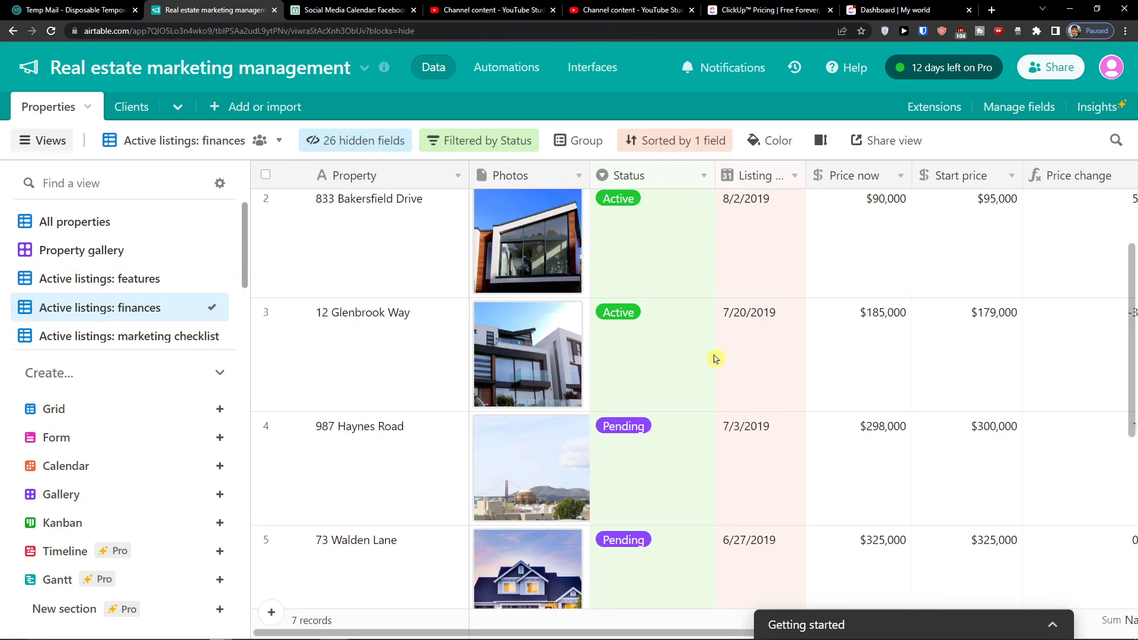
{"action": "scroll", "coordinate": [464, 572], "scroll_direction": "up", "scroll_amount": 2}
{"action": "left_click_drag", "start_coordinate": [432, 632], "coordinate": [451, 614]}
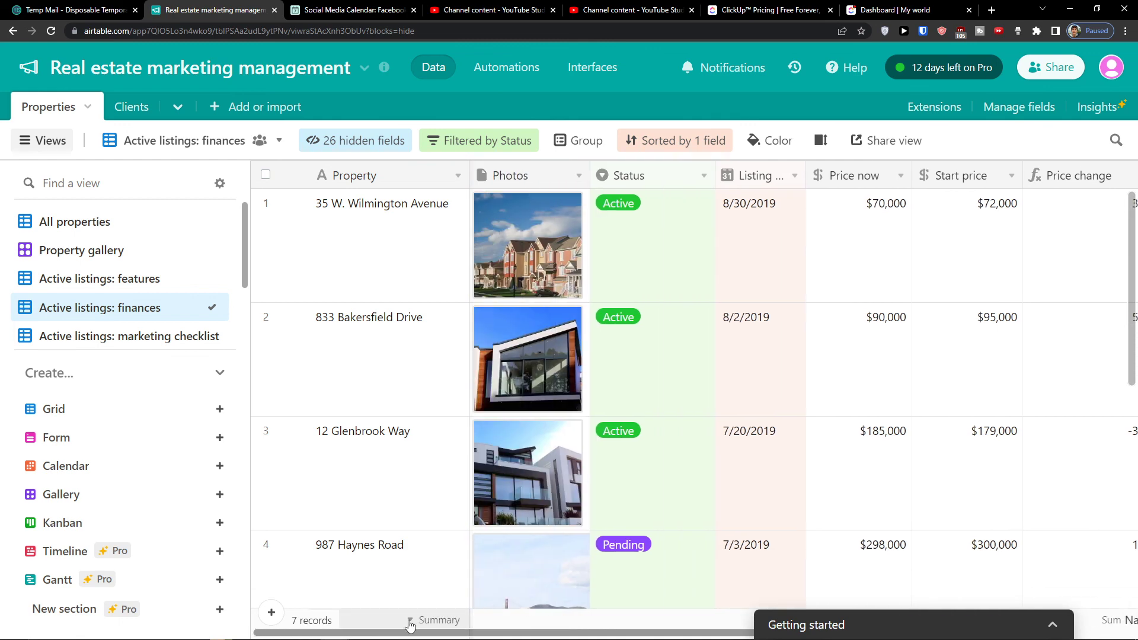
{"action": "left_click", "coordinate": [152, 339]}
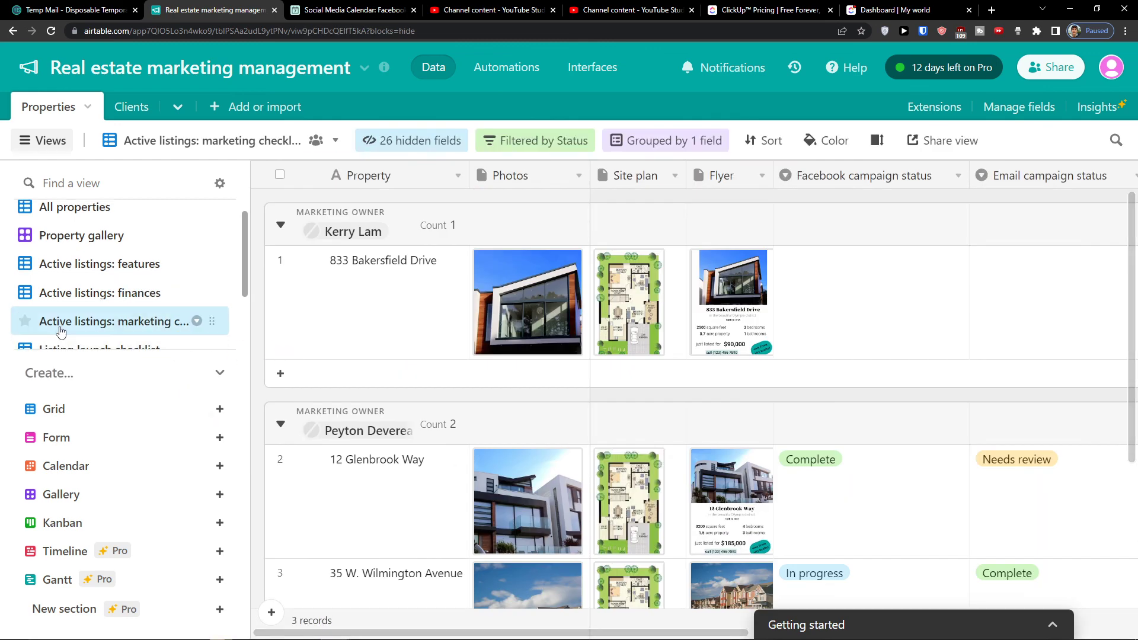
{"action": "scroll", "coordinate": [89, 326], "scroll_direction": "down", "scroll_amount": 3}
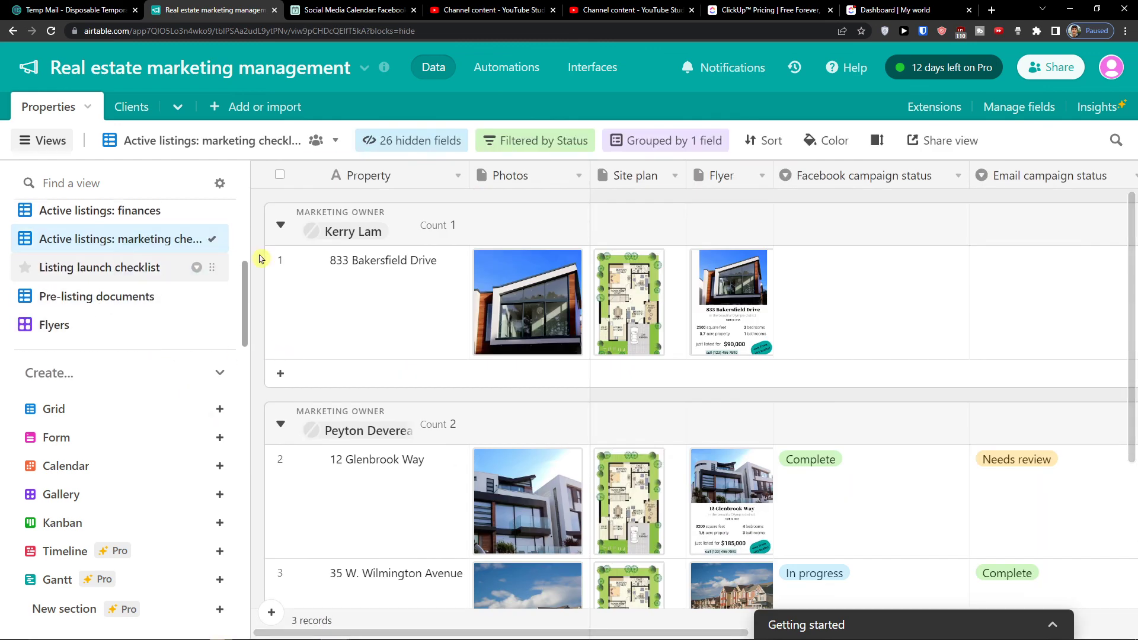
{"action": "left_click", "coordinate": [153, 279]}
{"action": "scroll", "coordinate": [526, 310], "scroll_direction": "down", "scroll_amount": 4}
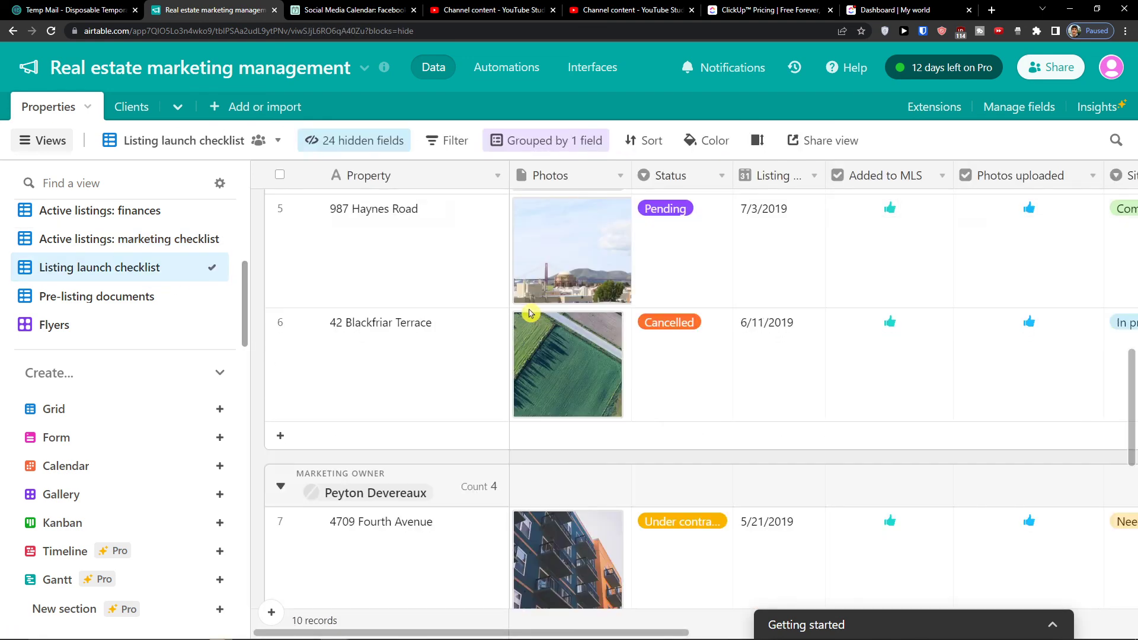
{"action": "scroll", "coordinate": [529, 313], "scroll_direction": "down", "scroll_amount": 2}
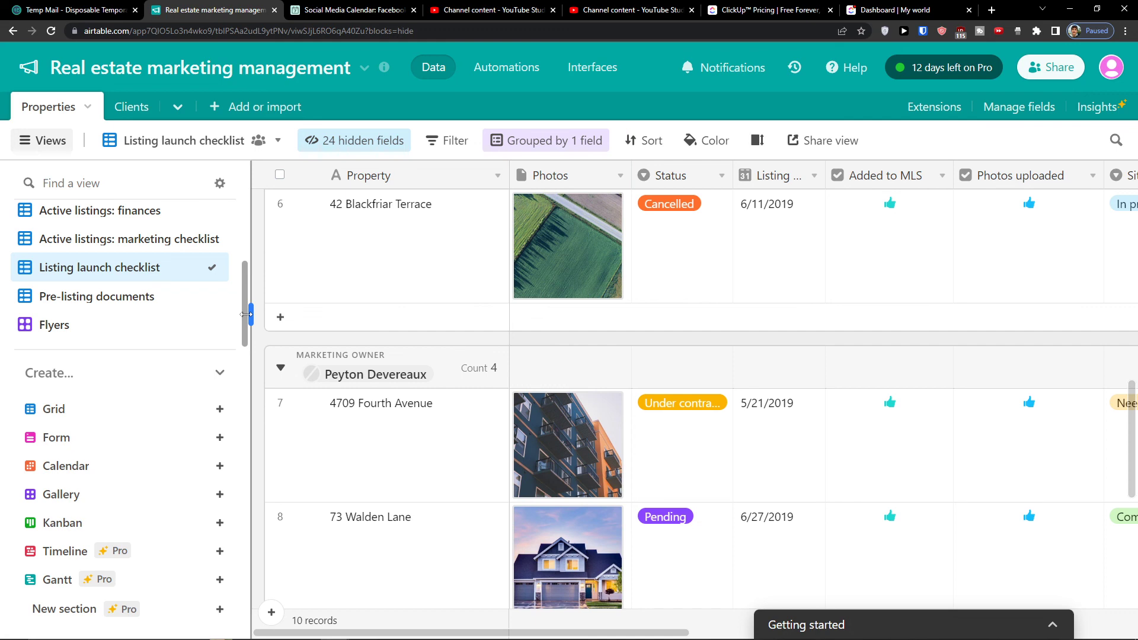